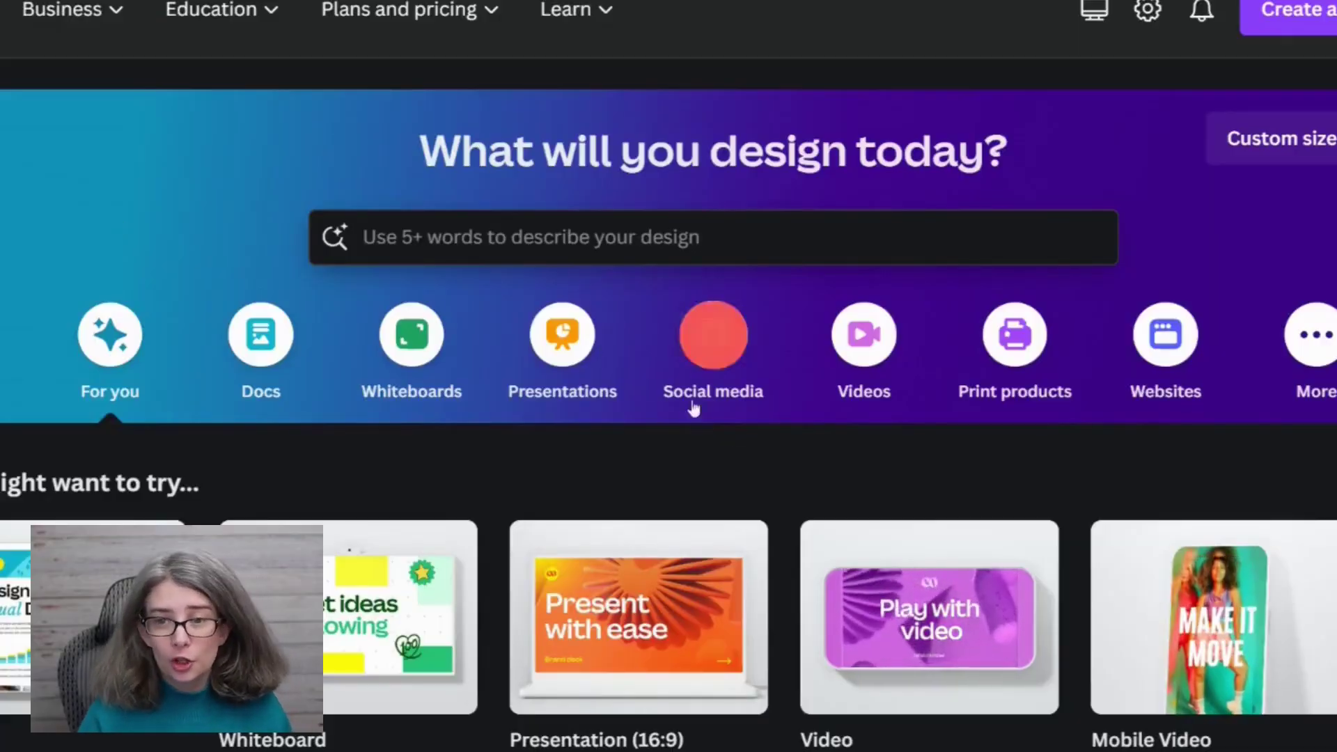
# Step: Create a blank Presentation (16:9) design from the presentation templates
pyautogui.click(581, 374)
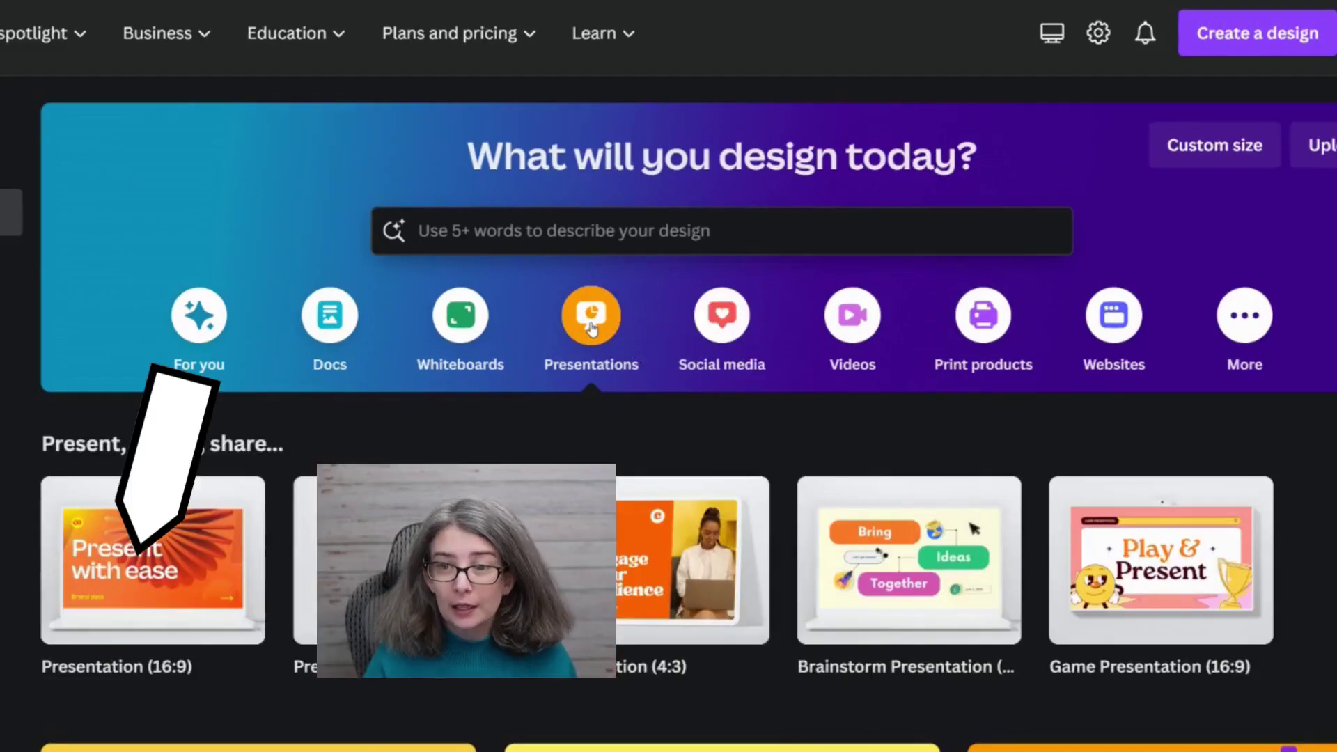
pyautogui.moveTo(153, 560)
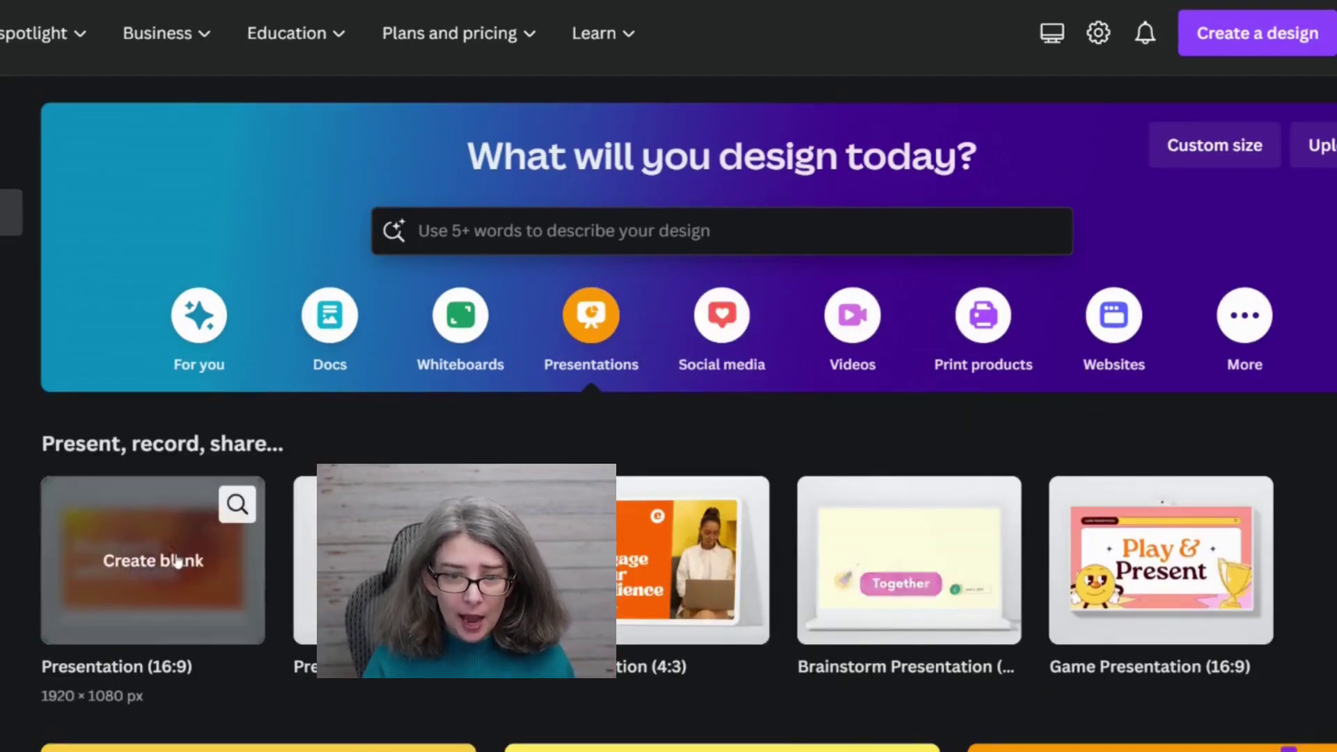
pyautogui.click(156, 613)
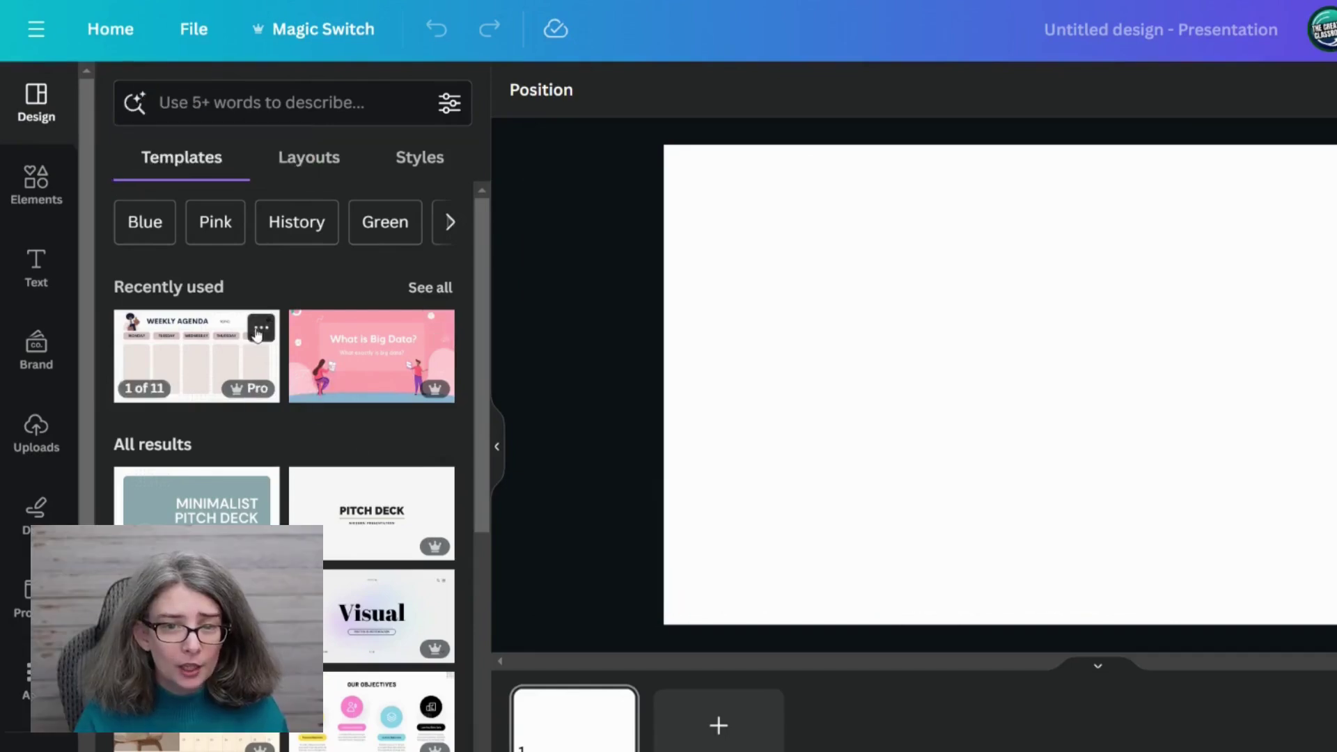
# Step: Apply the teal Weekly Agenda page from the recently used agenda template set
pyautogui.click(261, 328)
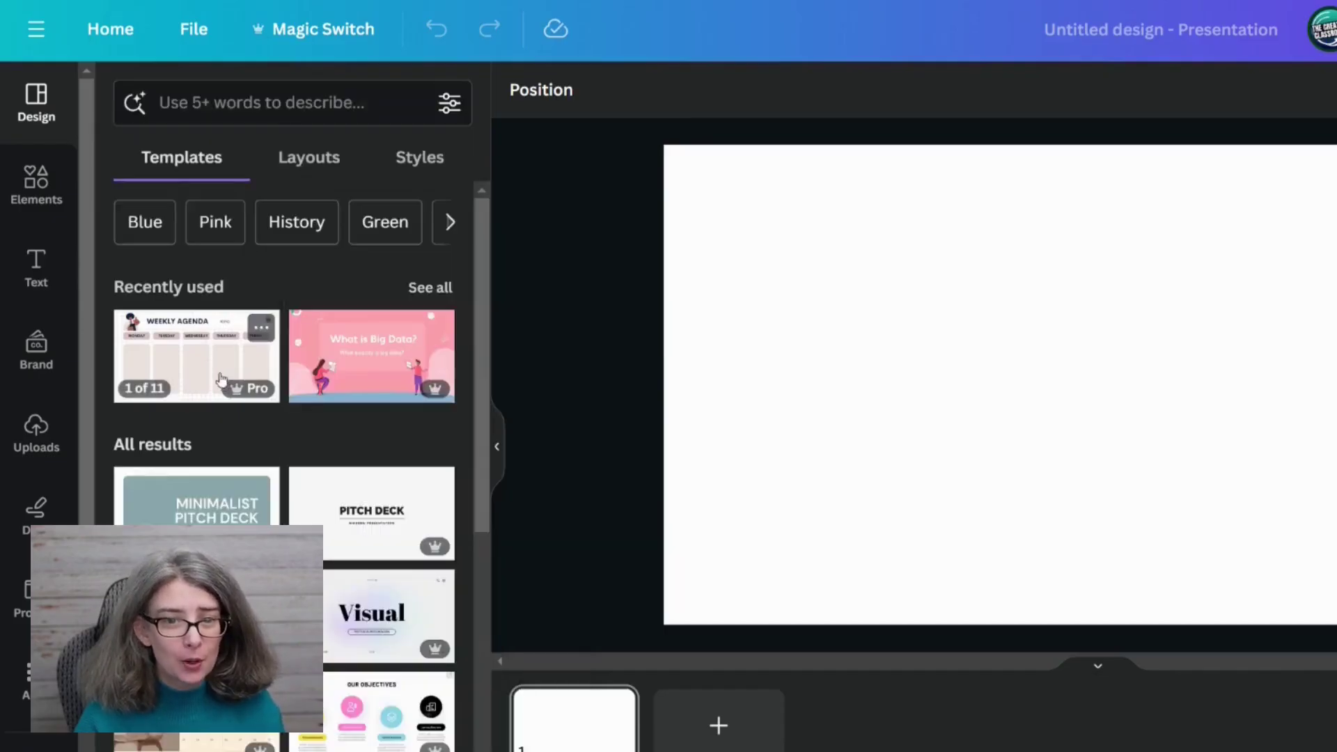
pyautogui.click(222, 379)
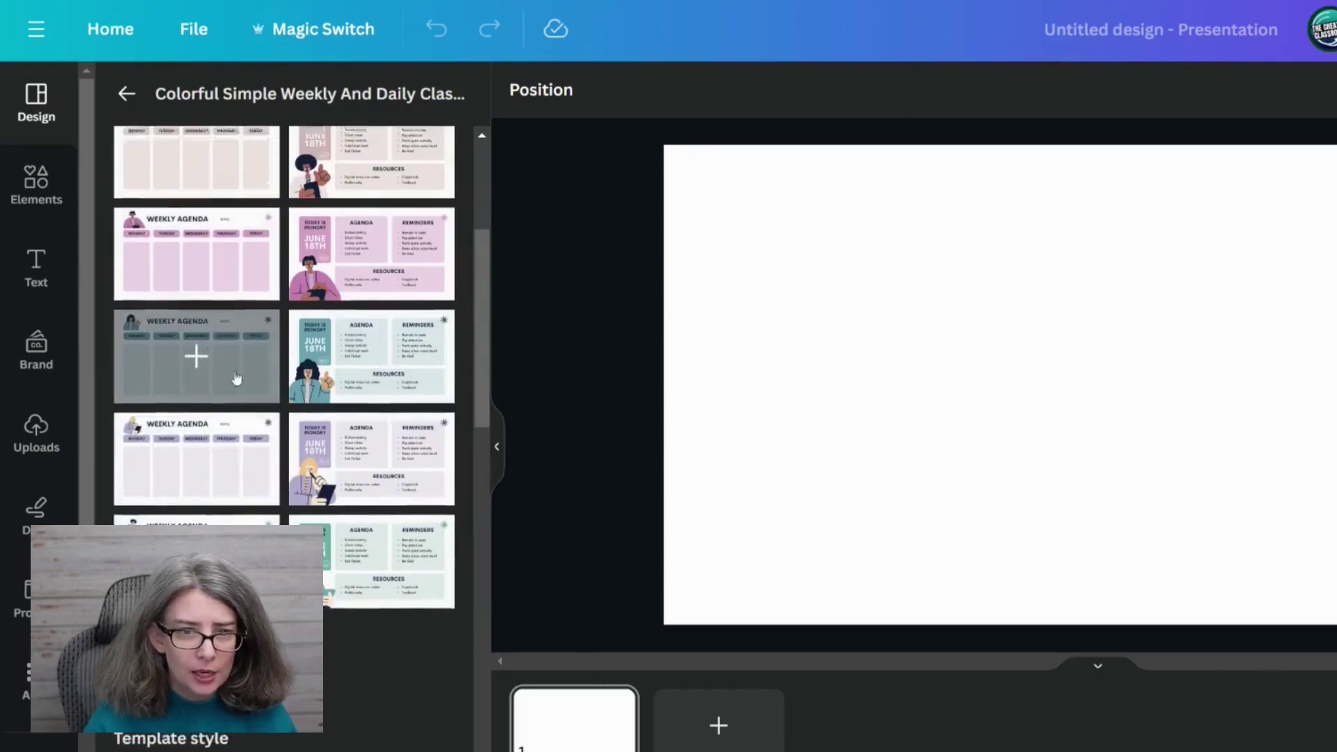
pyautogui.click(196, 359)
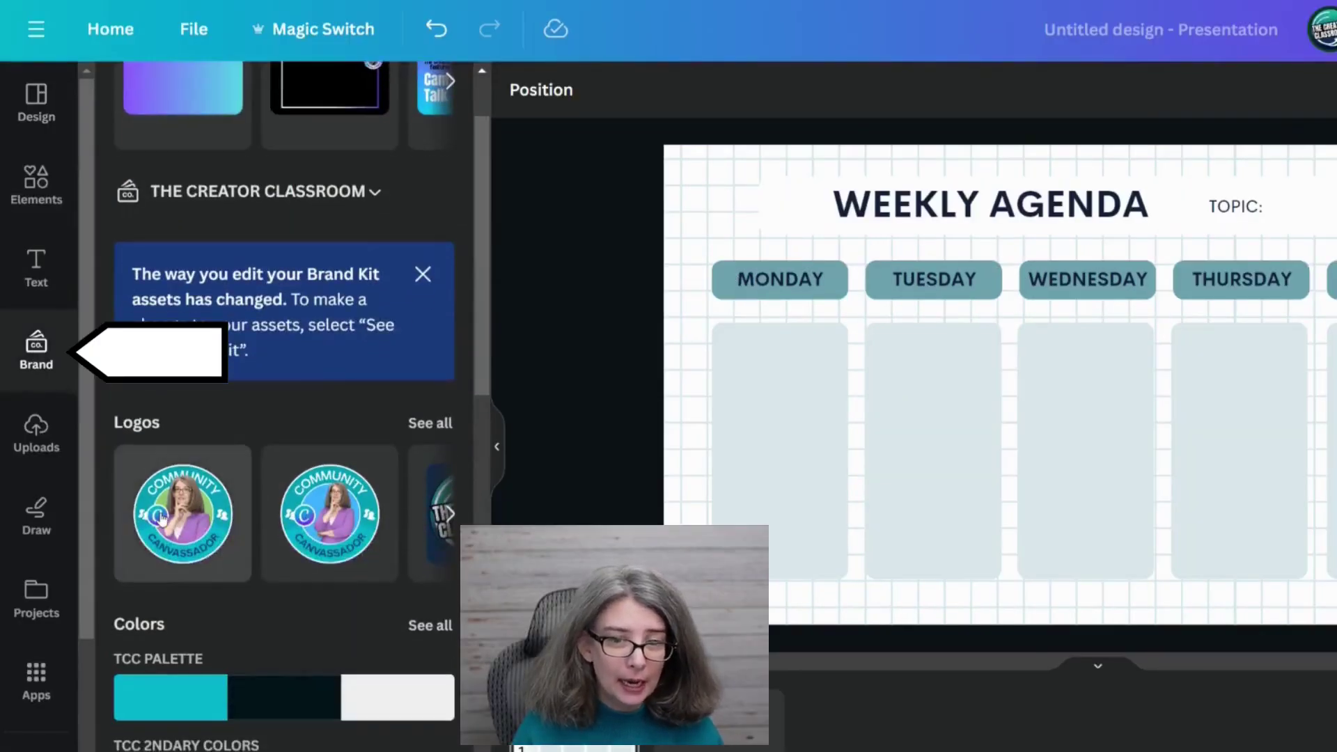
# Step: Add the Community Canvassador brand logo as a small badge at the top left
pyautogui.click(160, 516)
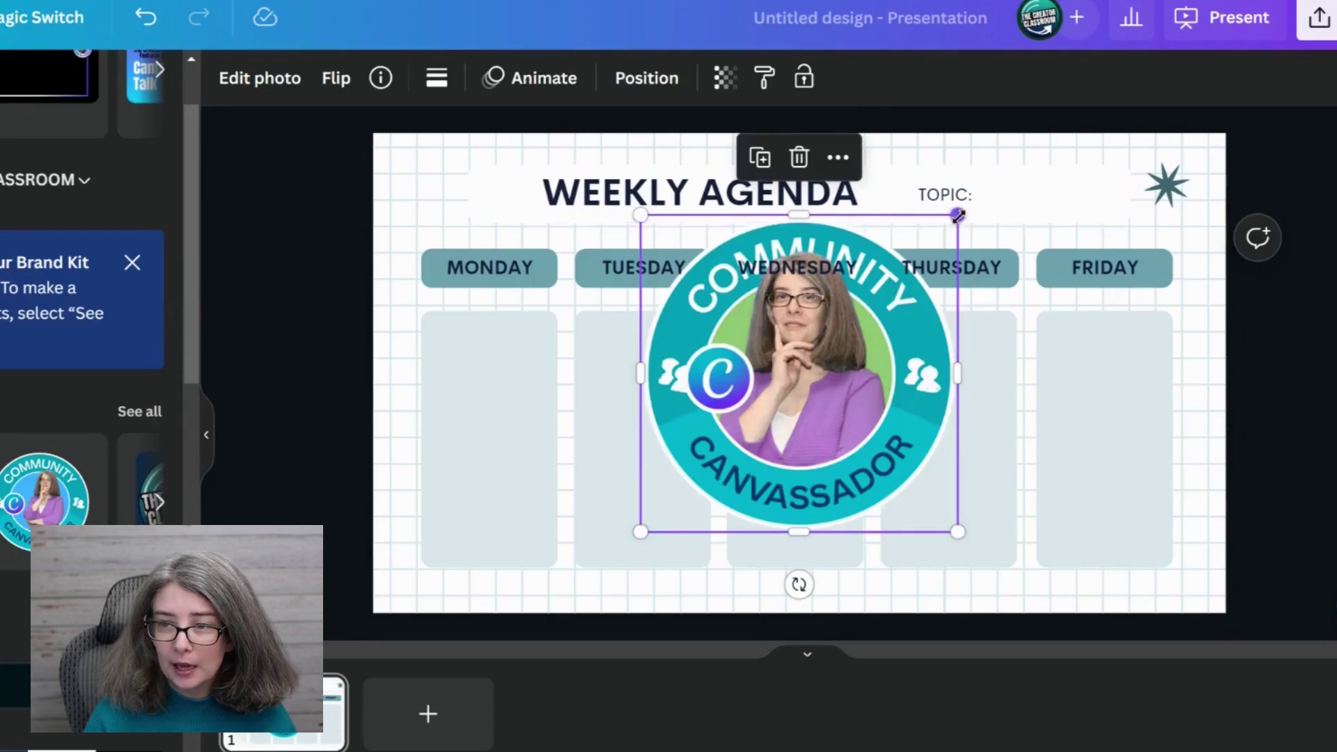
pyautogui.moveTo(958, 215); pyautogui.dragTo(761, 411)
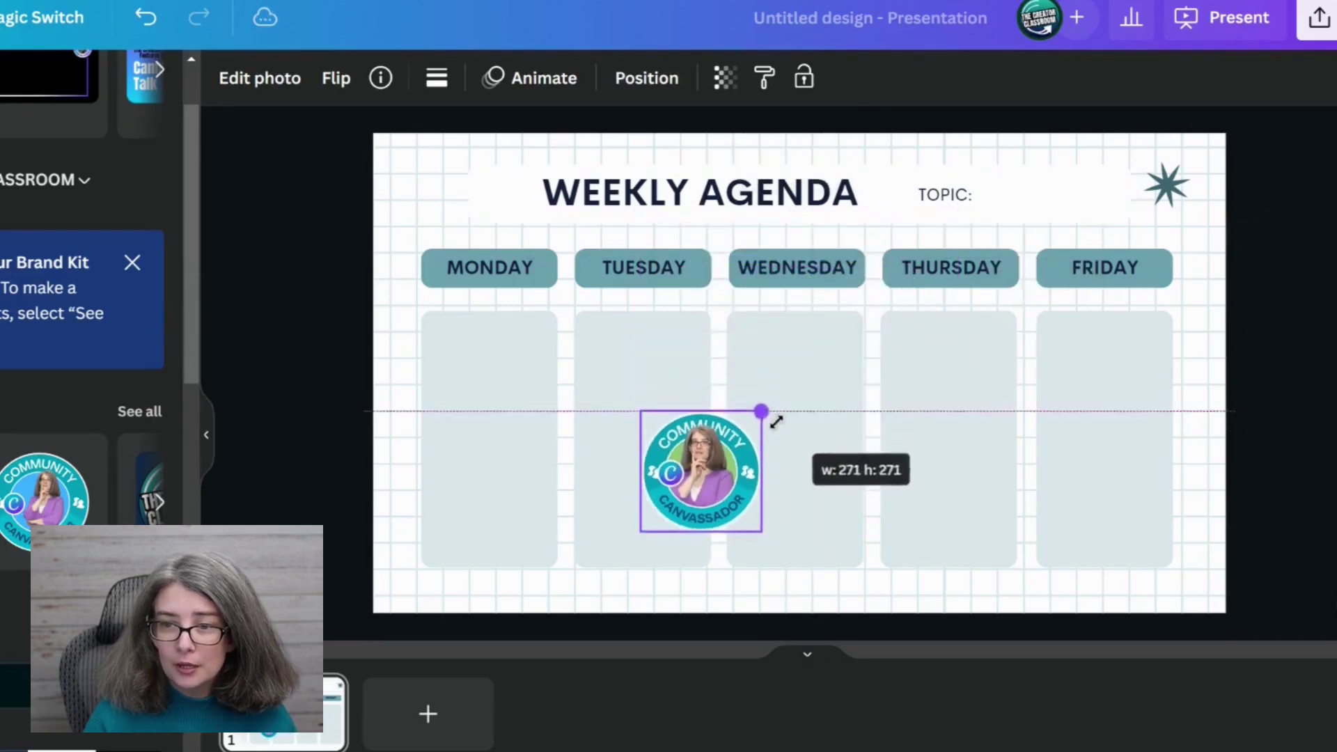
pyautogui.moveTo(711, 486)
pyautogui.mouseDown()
pyautogui.moveTo(435, 165)
pyautogui.moveTo(446, 174)
pyautogui.mouseUp()
# Step: Retitle the slide 'LIVE STREAM AGENDA', left-aligned on a single line
pyautogui.tripleClick(633, 193)
pyautogui.write('LIVE ')
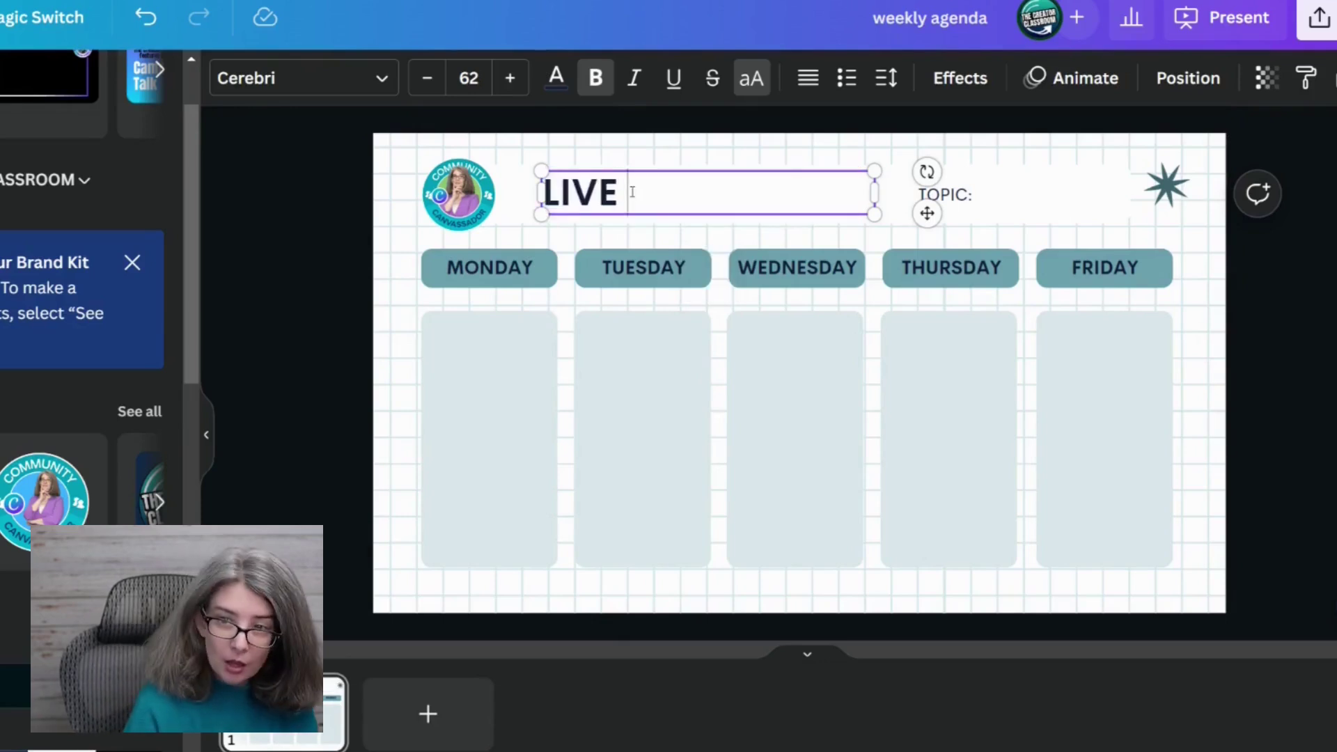
pyautogui.write('STREAM AGENDA')
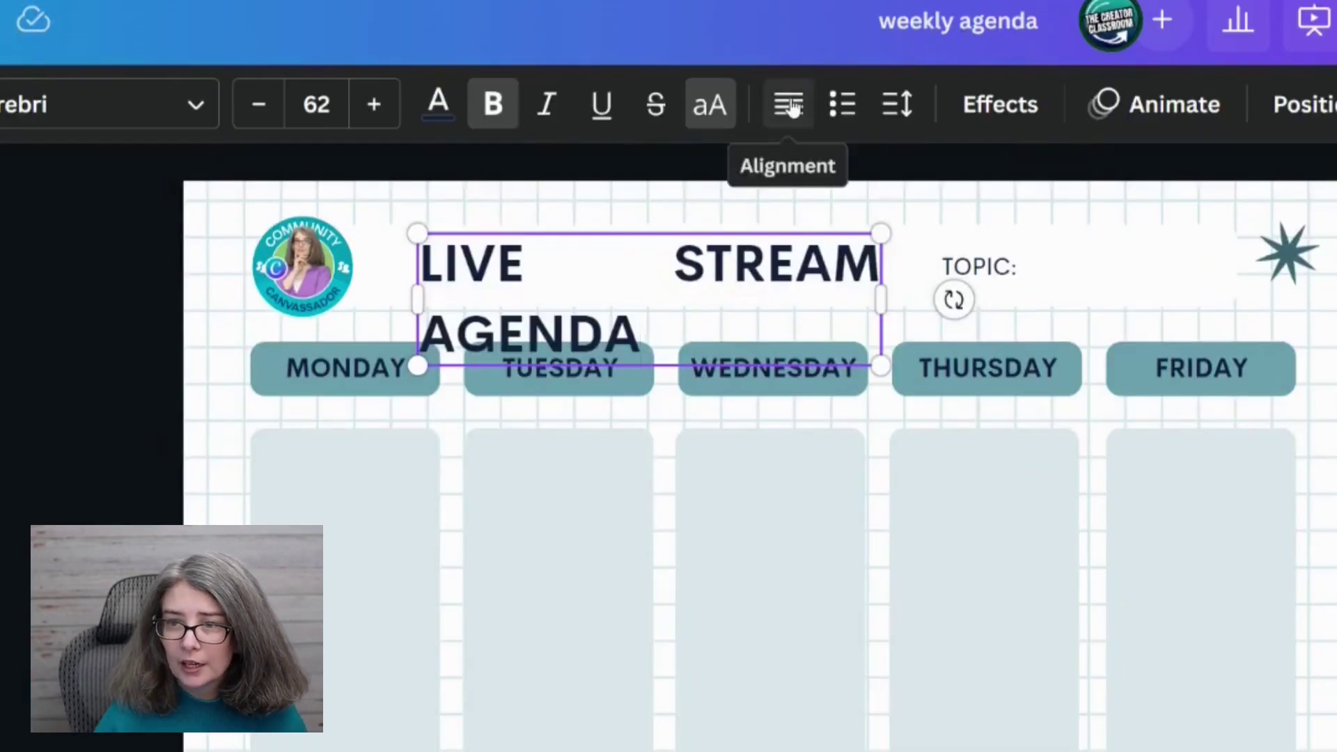
pyautogui.click(809, 78)
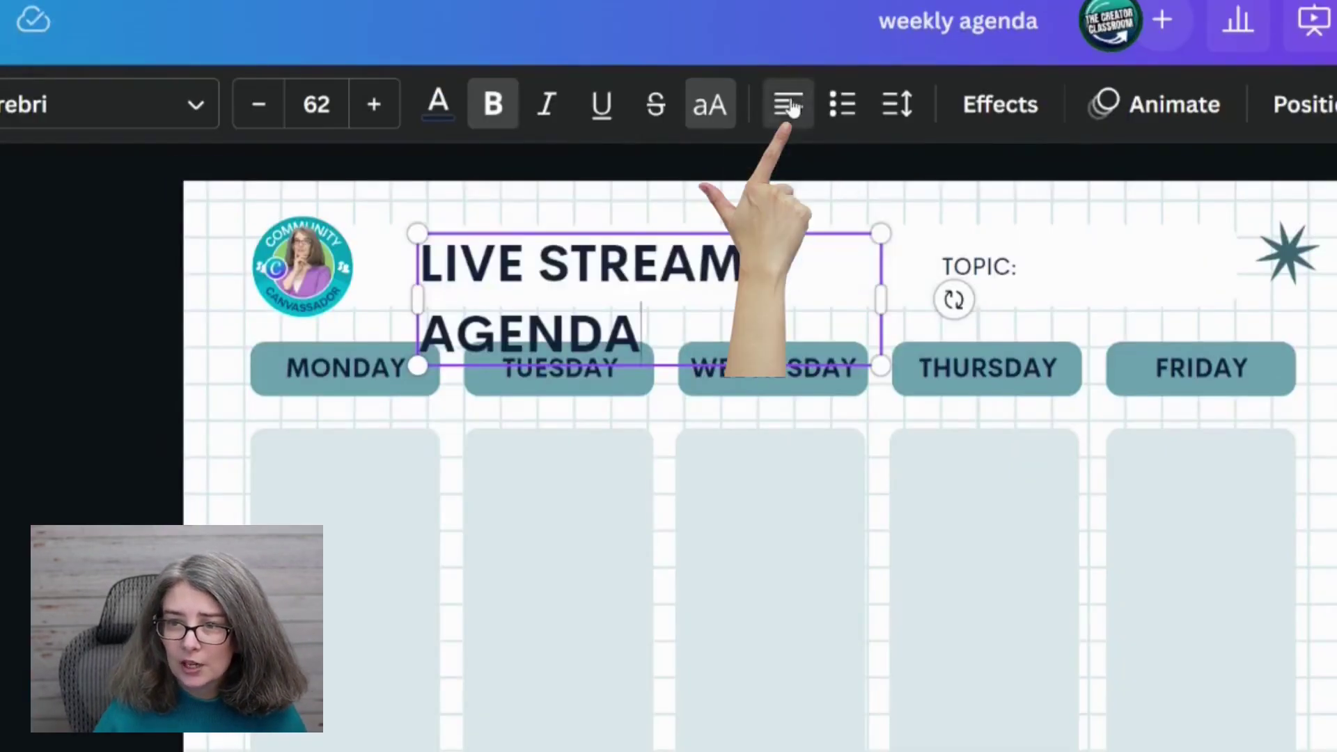
pyautogui.moveTo(882, 296)
pyautogui.mouseDown()
pyautogui.moveTo(1078, 306)
pyautogui.moveTo(913, 299)
pyautogui.mouseUp()
# Step: Delete the TOPIC: label from the slide
pyautogui.click(926, 195)
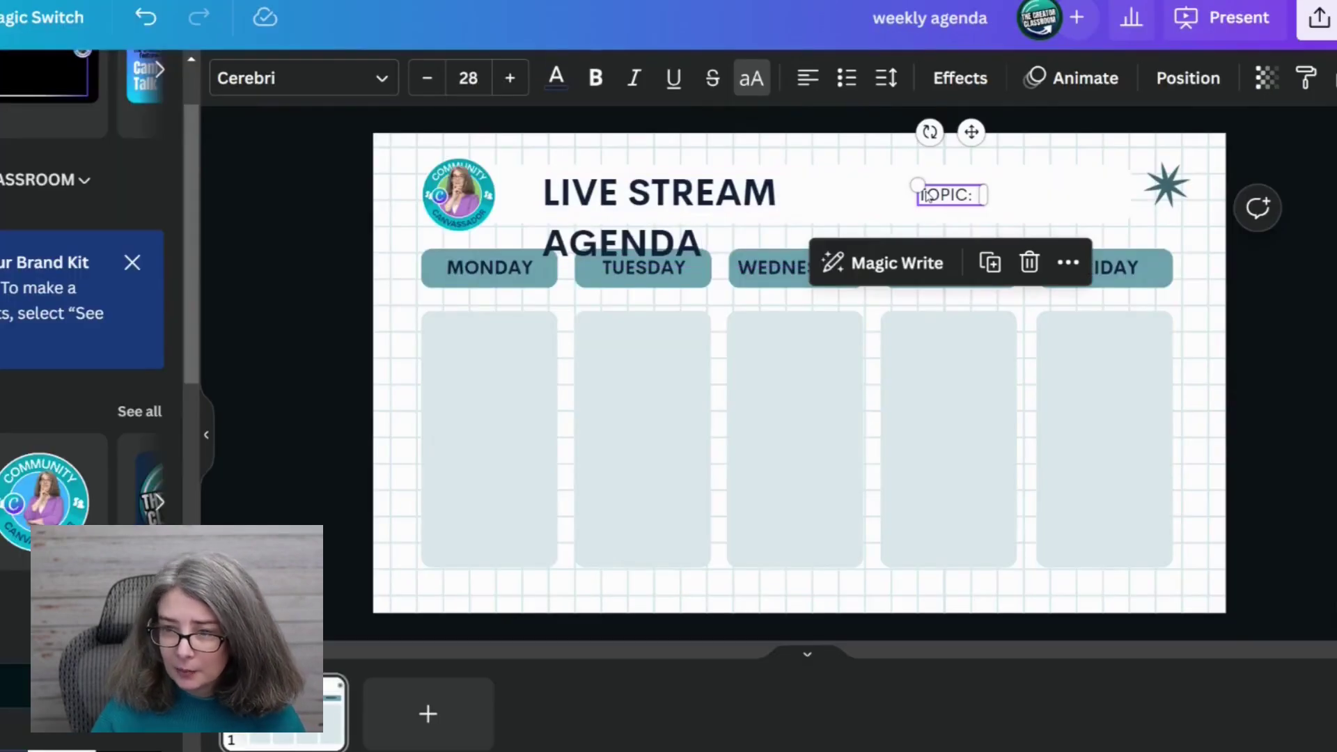
pyautogui.press('Delete')
pyautogui.click(674, 224)
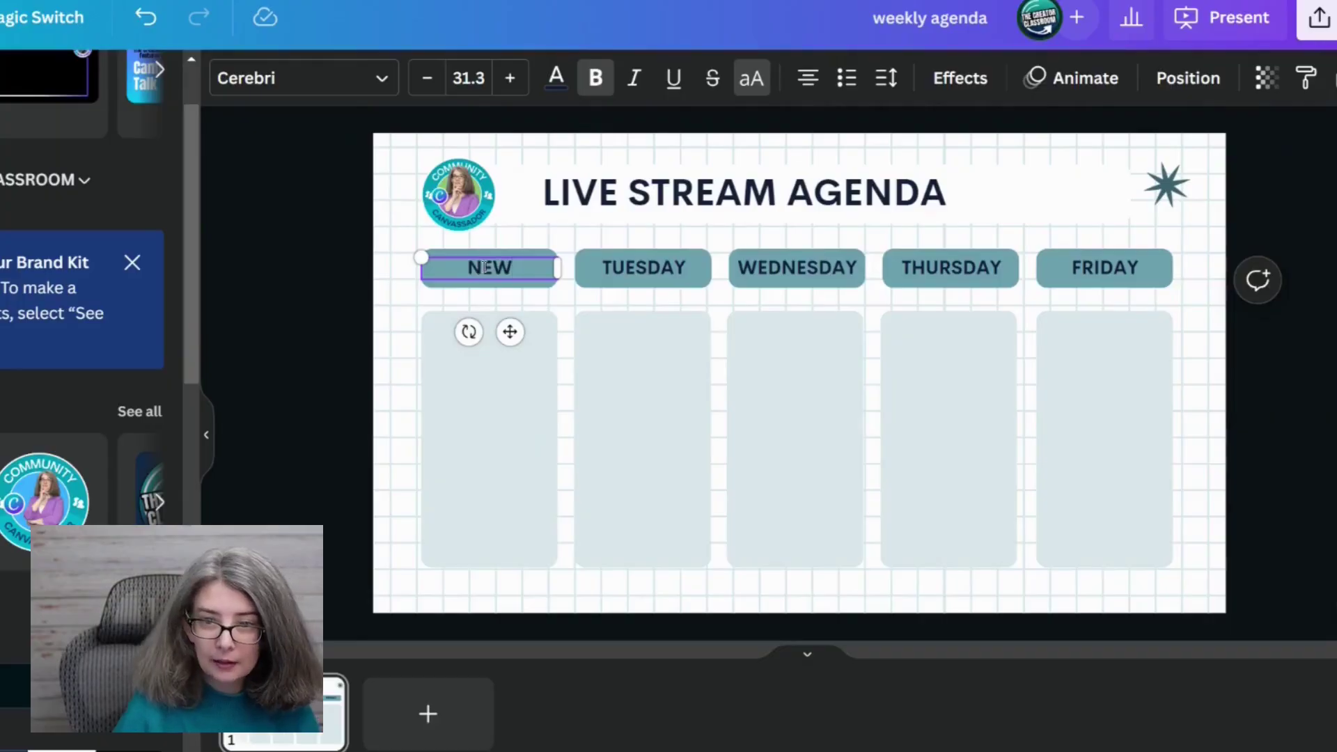
# Step: Rename the Tuesday–Friday headers to NEW, DISCOVER, CHALLENGES and Q & A
pyautogui.doubleClick(618, 269)
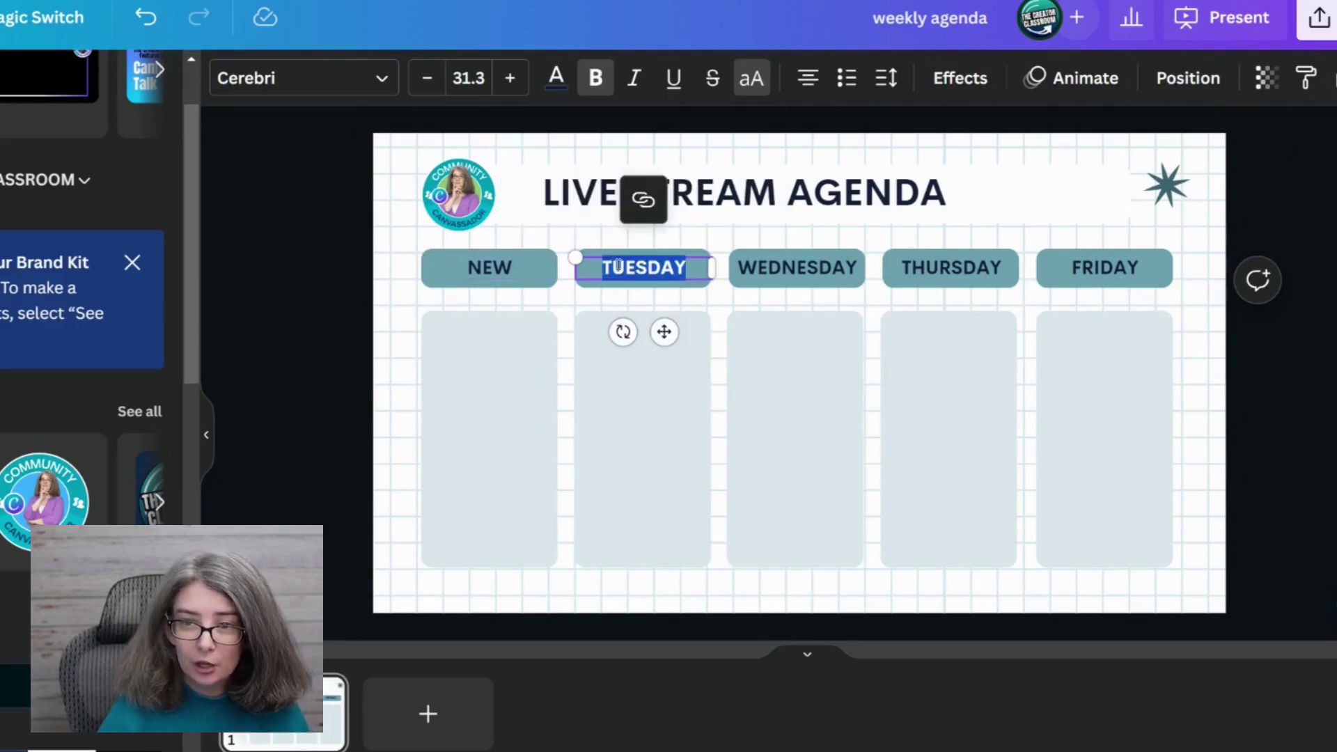
pyautogui.write('NEW')
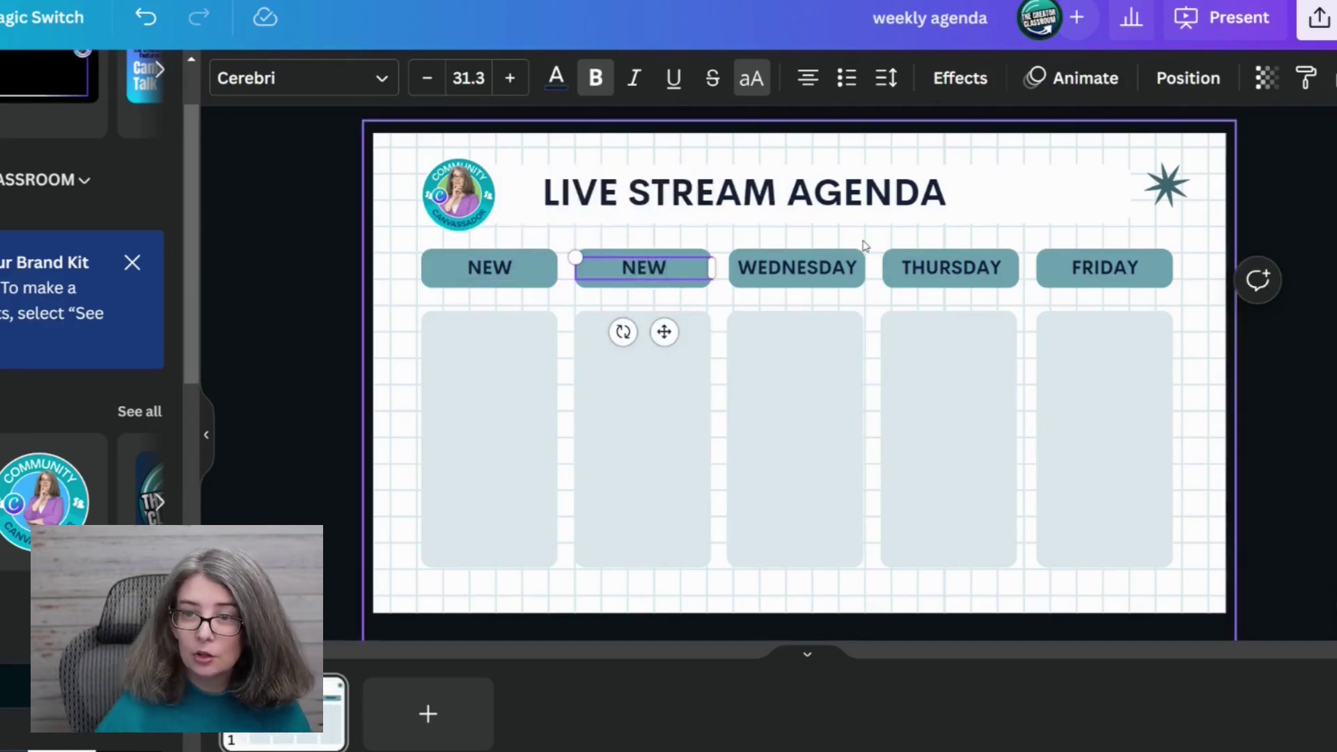
pyautogui.click(820, 274)
pyautogui.doubleClick(767, 274)
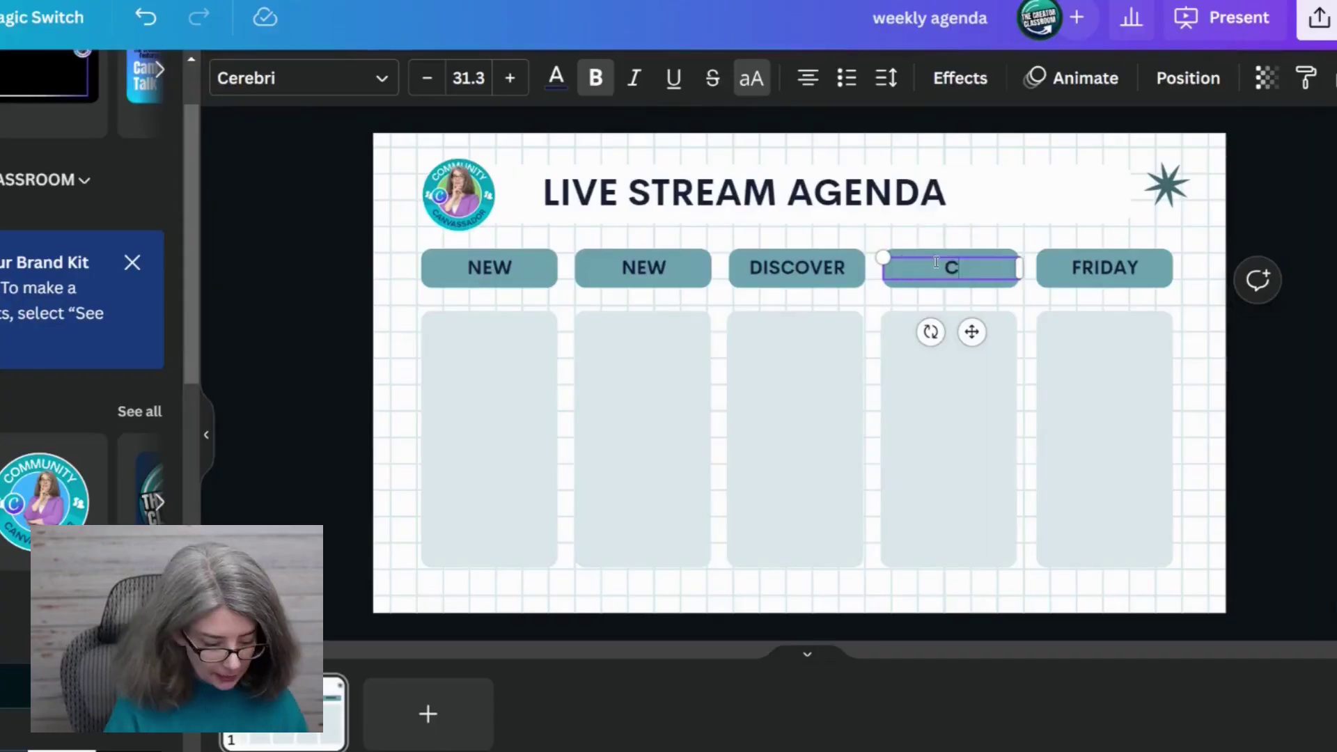
pyautogui.write('HALLENGES')
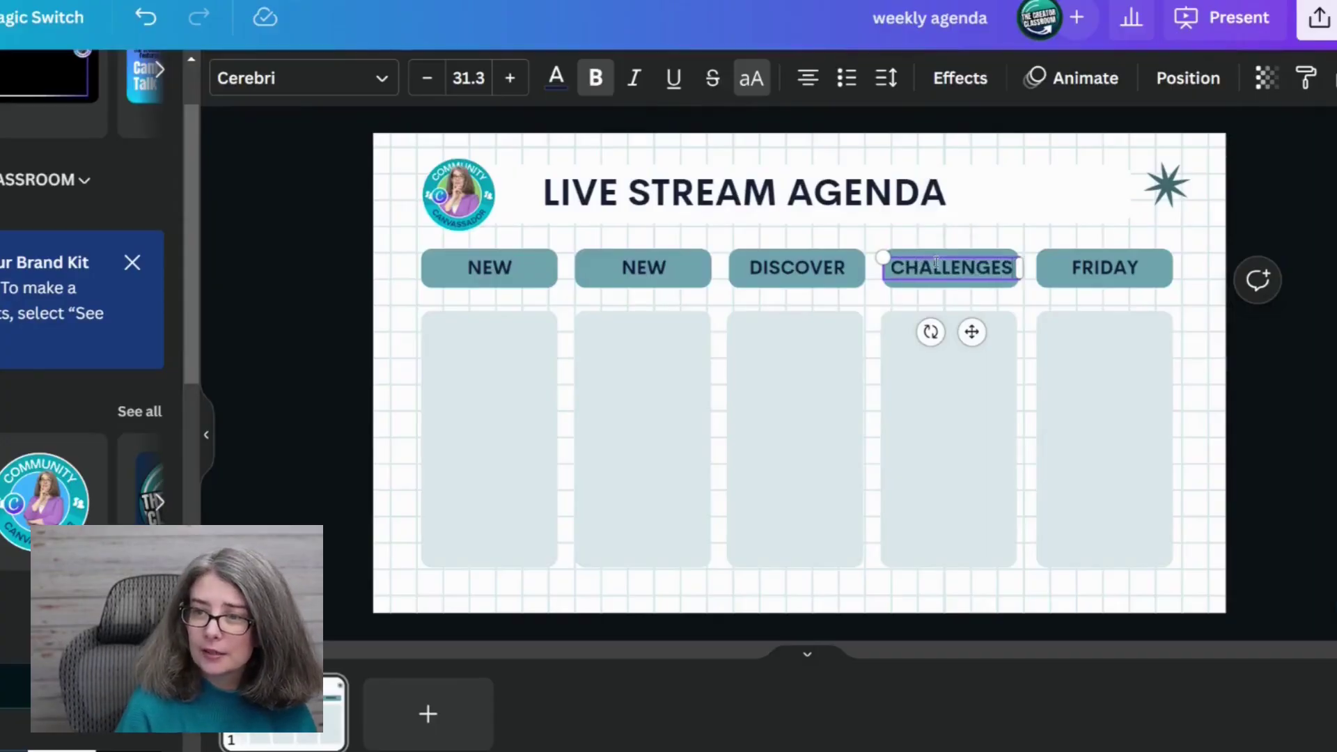
pyautogui.doubleClick(1104, 268)
pyautogui.write('Q & A')
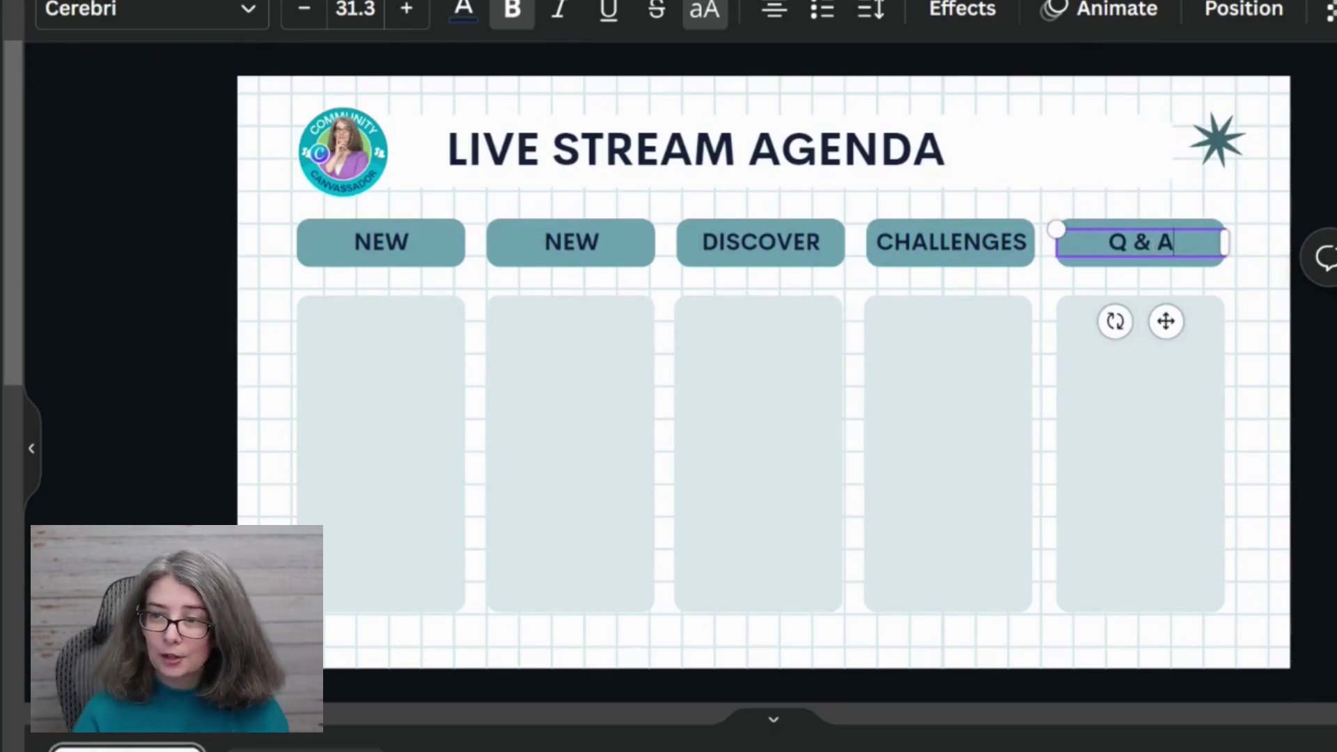
pyautogui.click(269, 322)
pyautogui.click(350, 113)
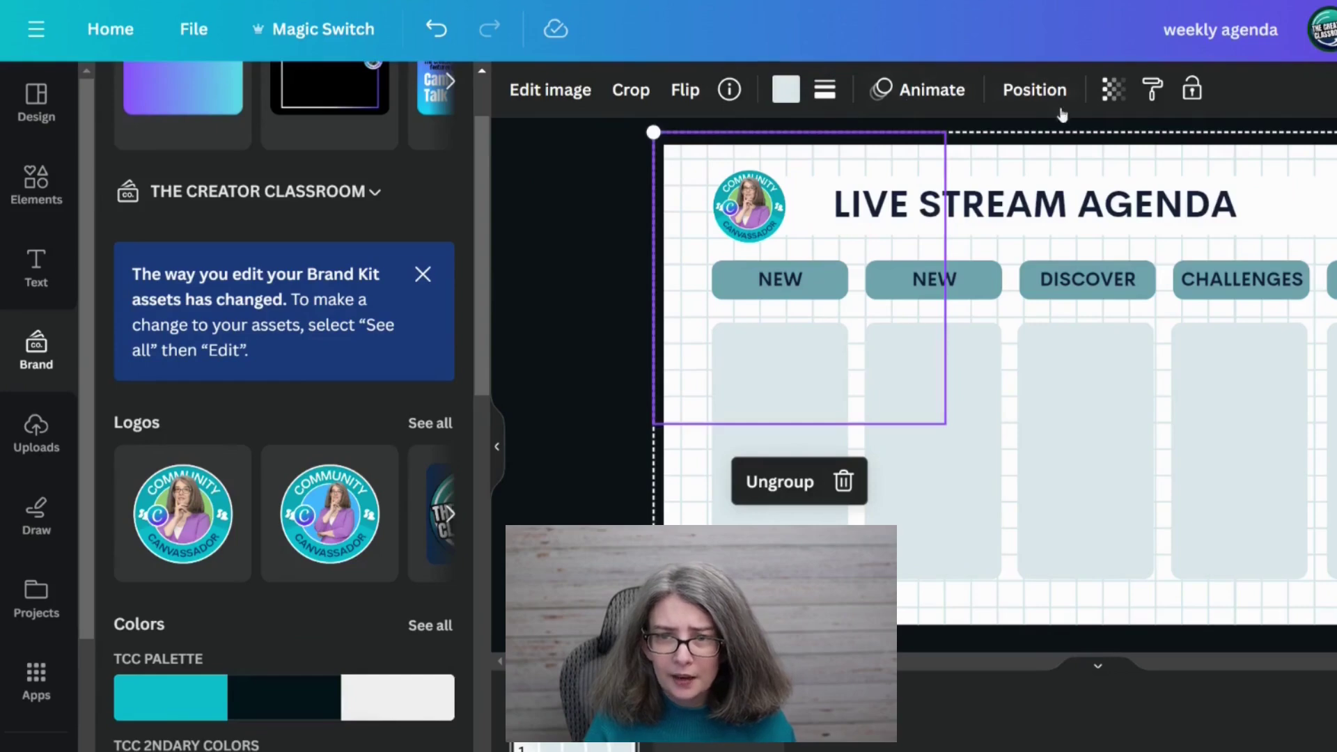
# Step: Check the selected element's position and layers, then deselect it
pyautogui.click(1048, 94)
pyautogui.click(403, 96)
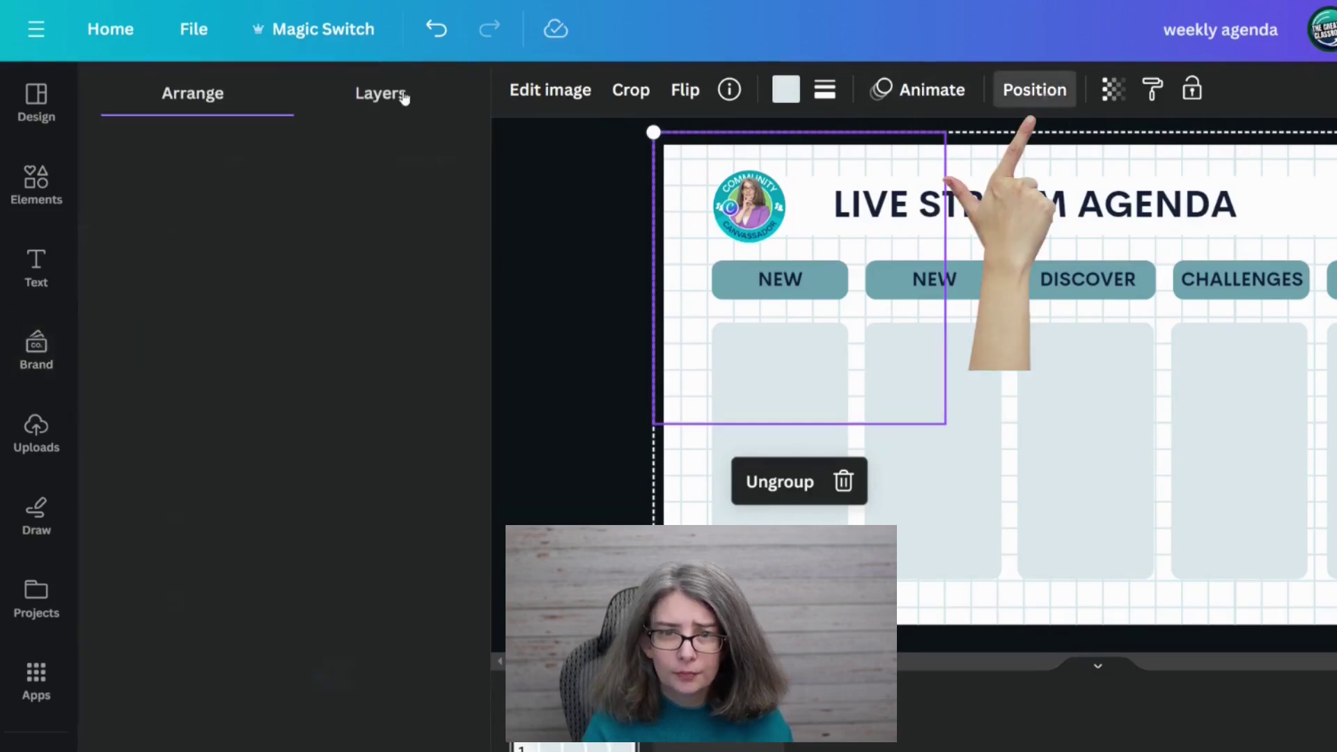
pyautogui.press('Escape')
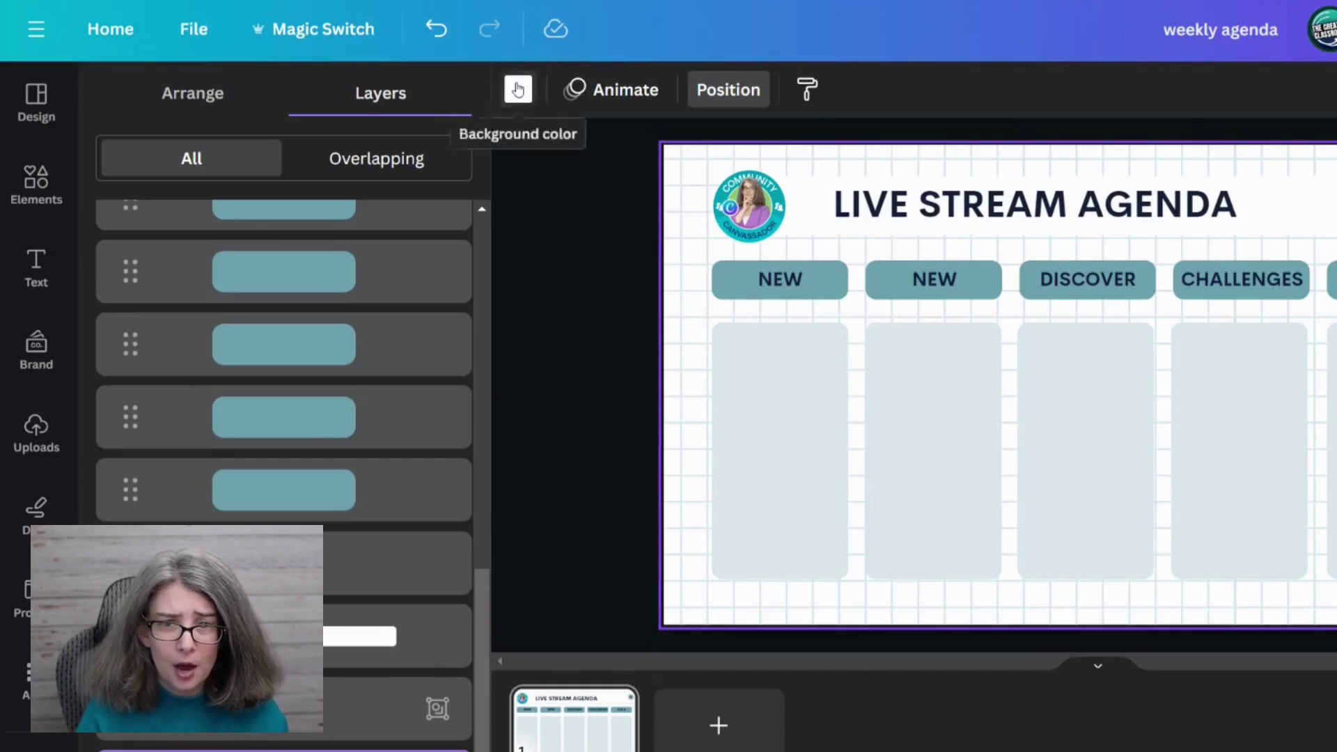
# Step: Give the page a light teal background and the title banner a light grey fill
pyautogui.click(517, 89)
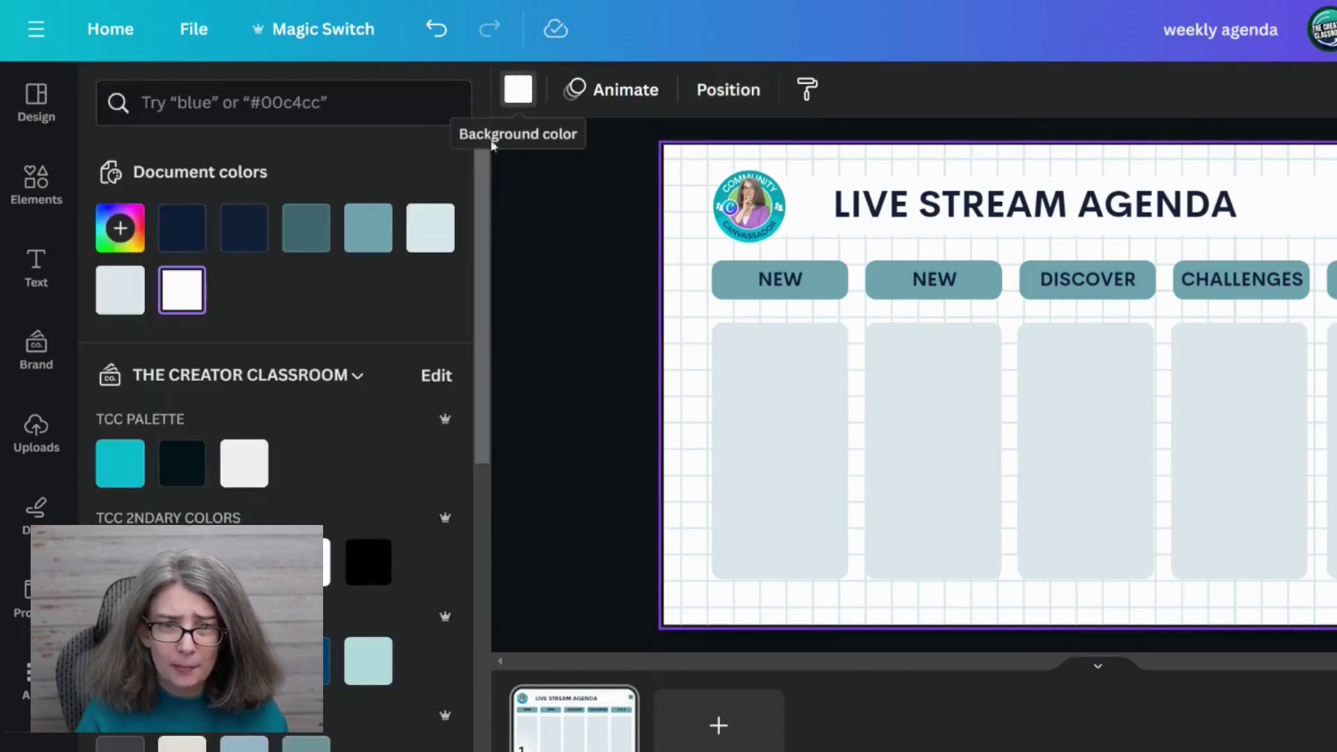
pyautogui.click(307, 237)
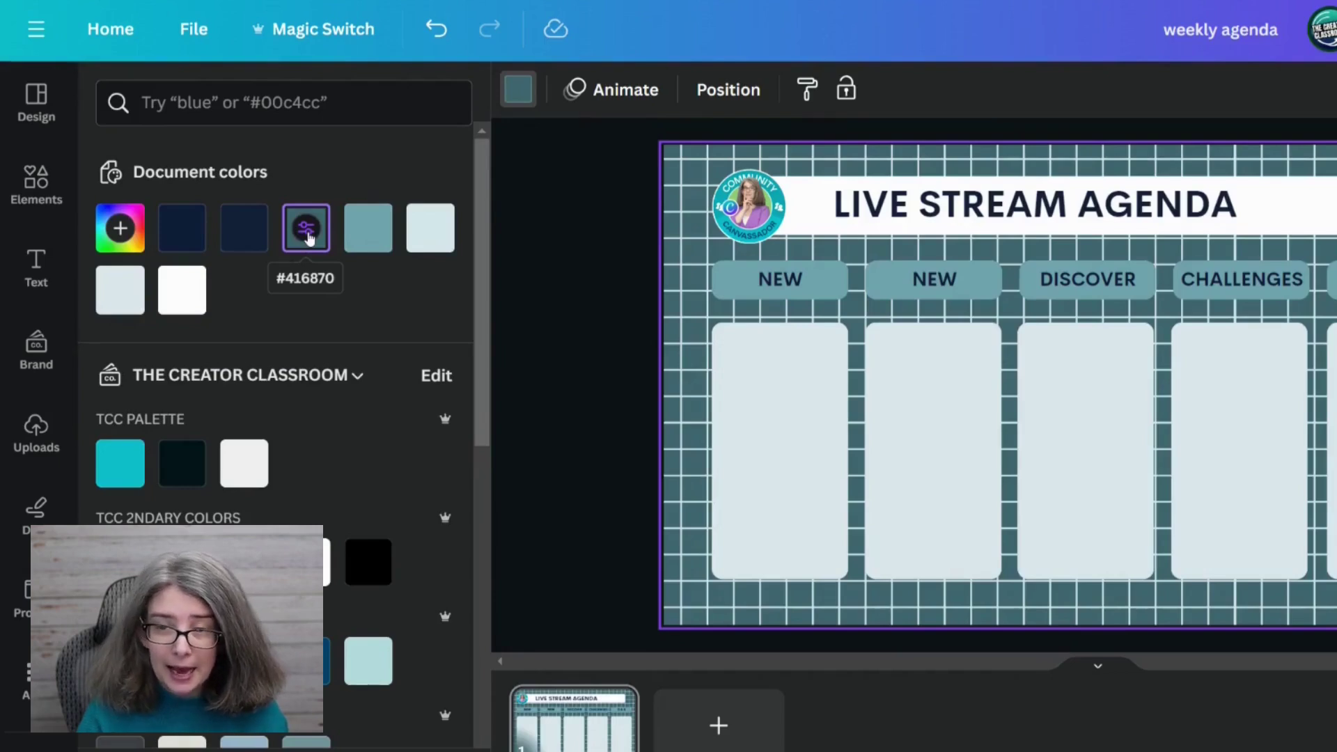
pyautogui.click(369, 229)
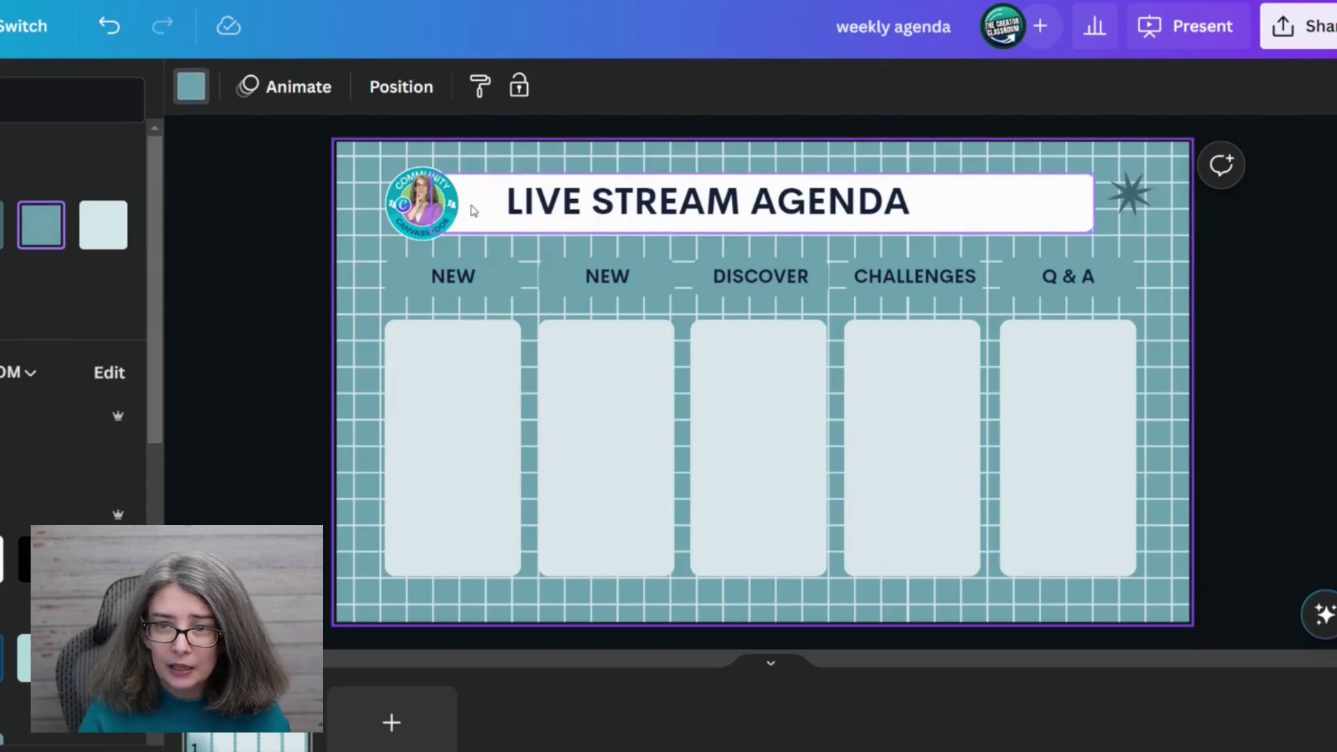
pyautogui.click(474, 210)
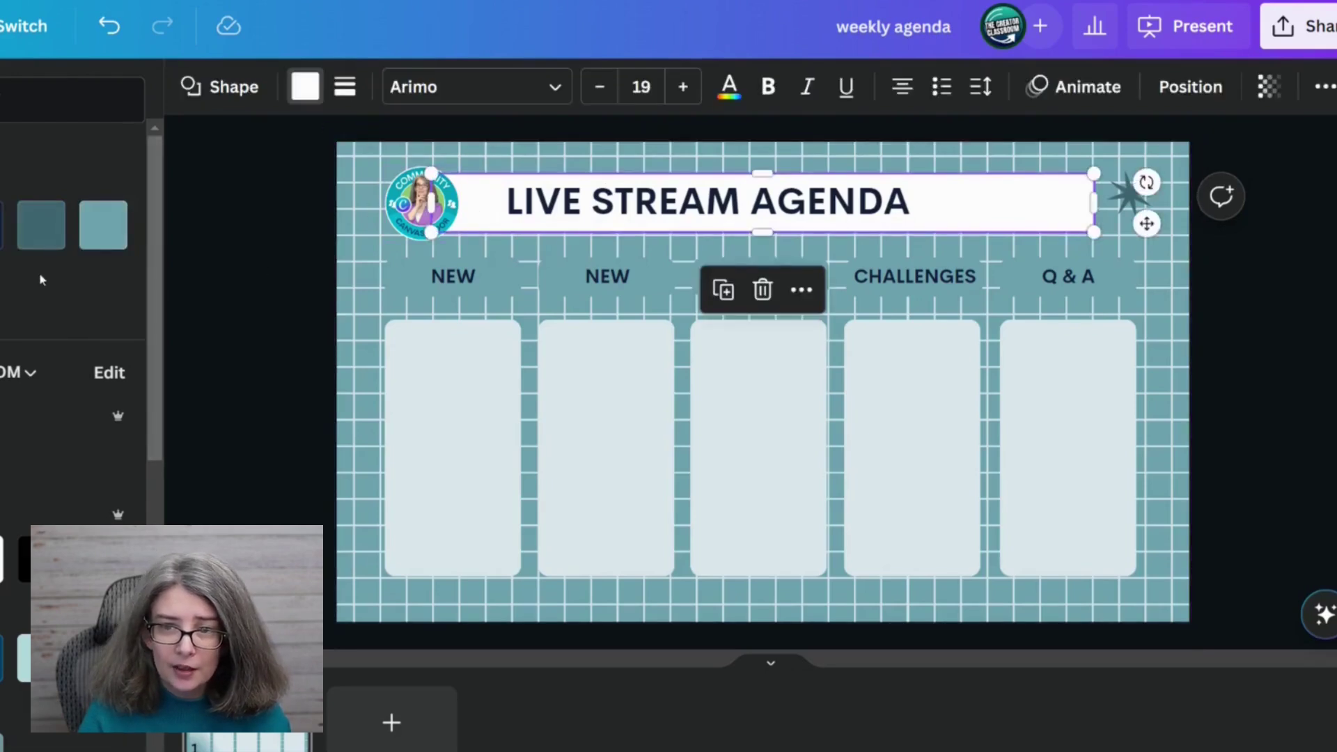
pyautogui.click(180, 304)
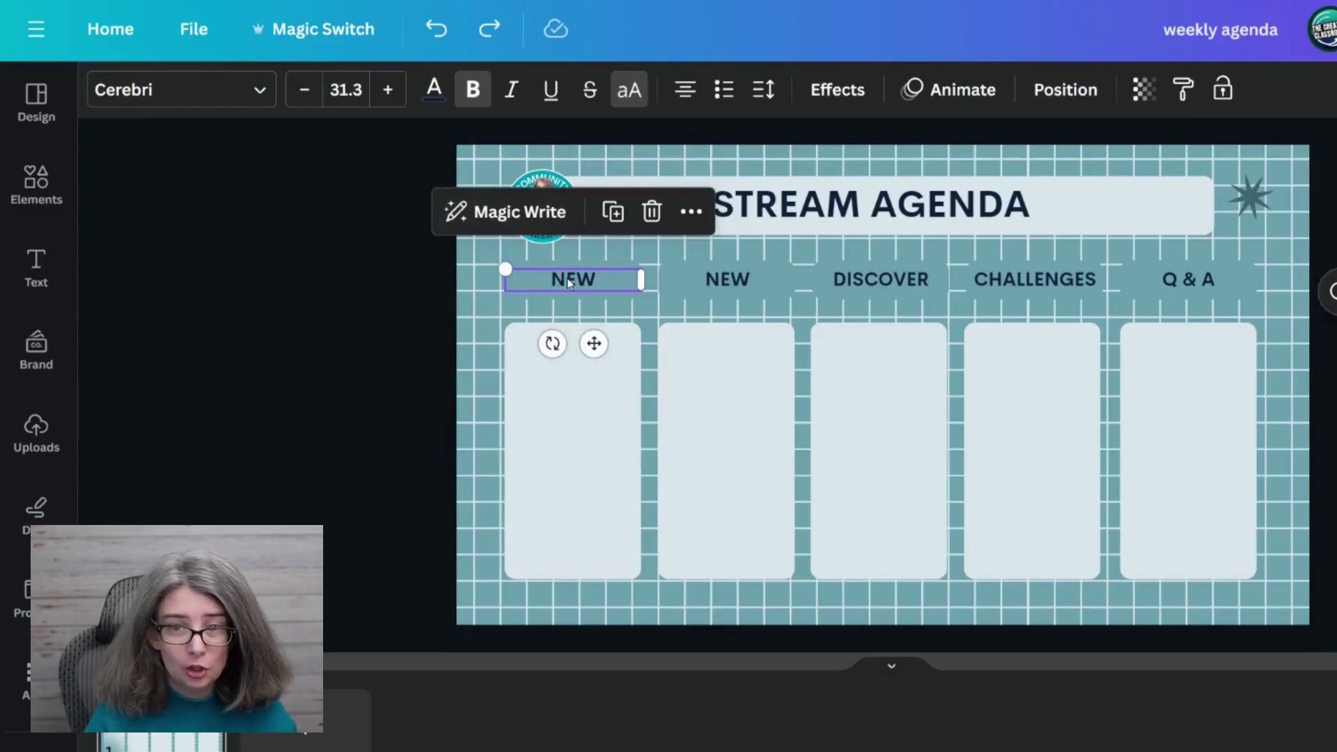
# Step: Recolour the NEW header navy #132038 and apply it to every matching teal element
pyautogui.click(434, 91)
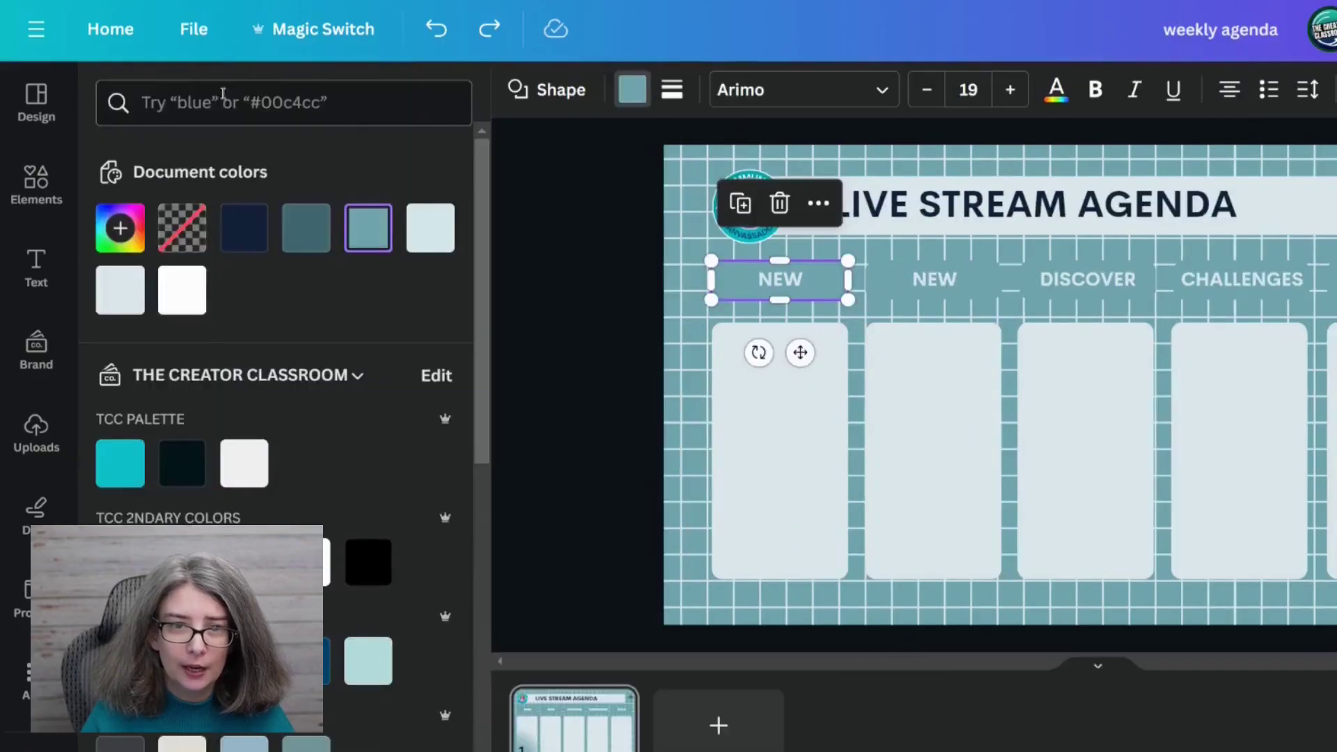
pyautogui.click(240, 237)
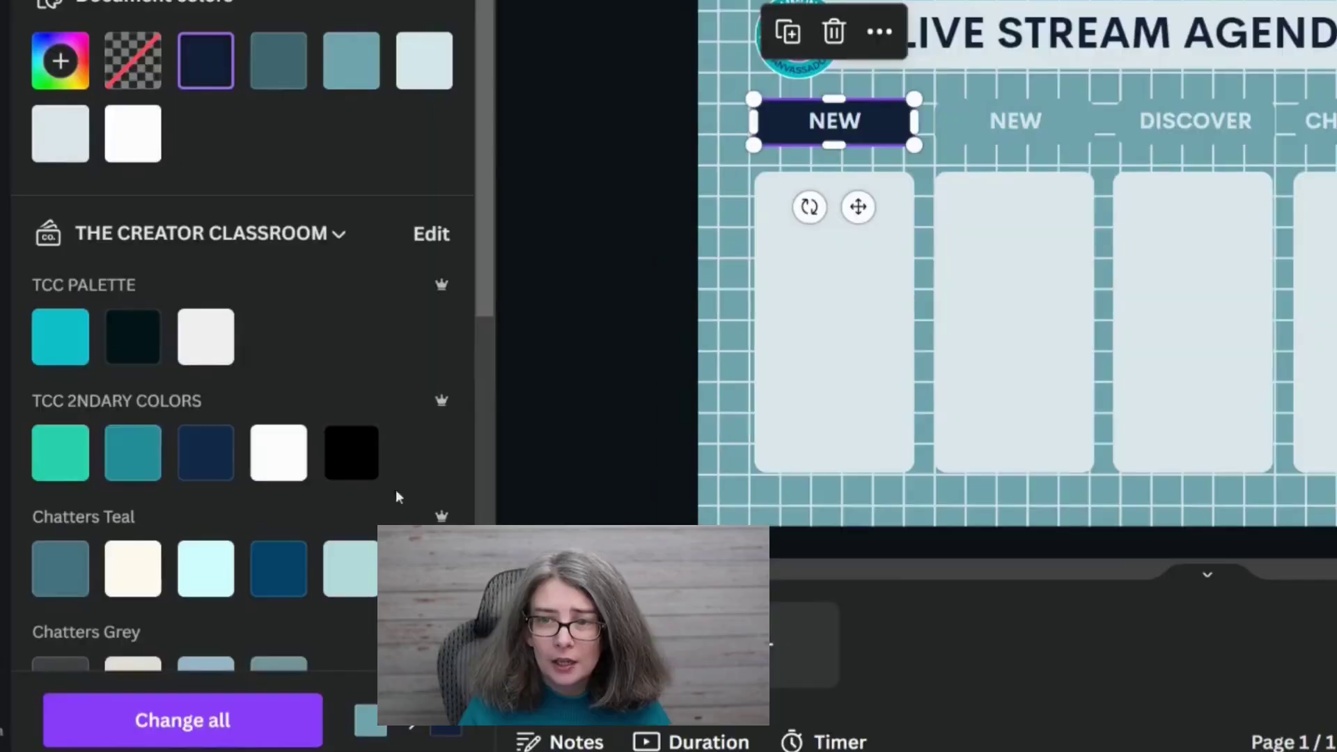
pyautogui.click(247, 730)
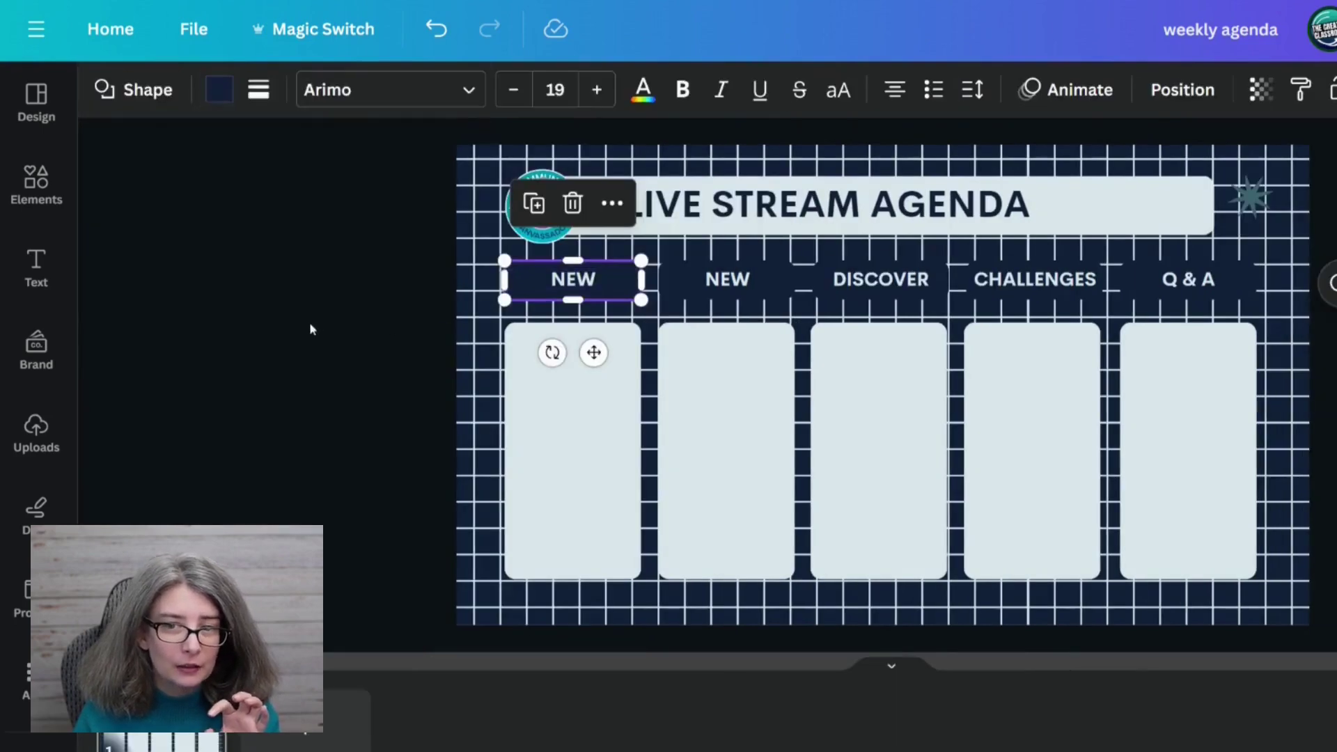
pyautogui.click(622, 91)
# Step: Set the Background layer to a light teal, undoing a dark teal attempt
pyautogui.scroll(-5, 284, 383)
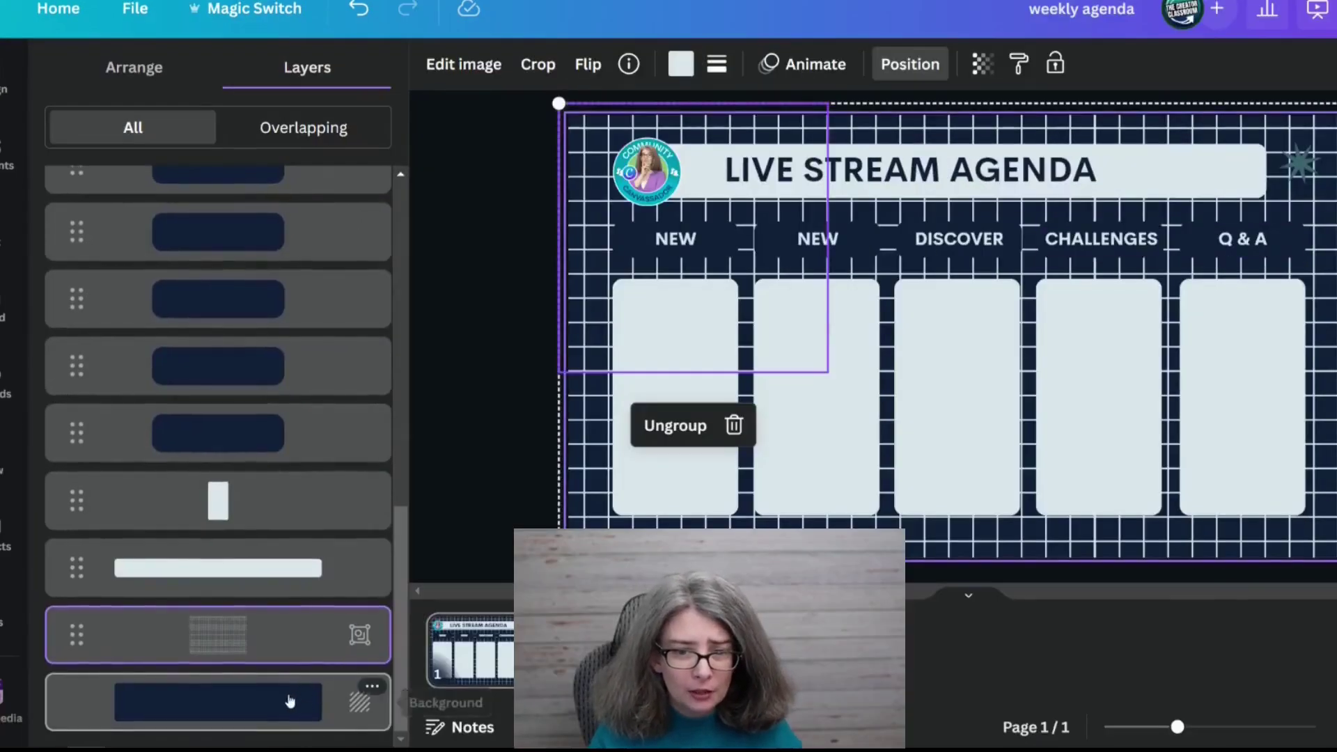
pyautogui.click(289, 701)
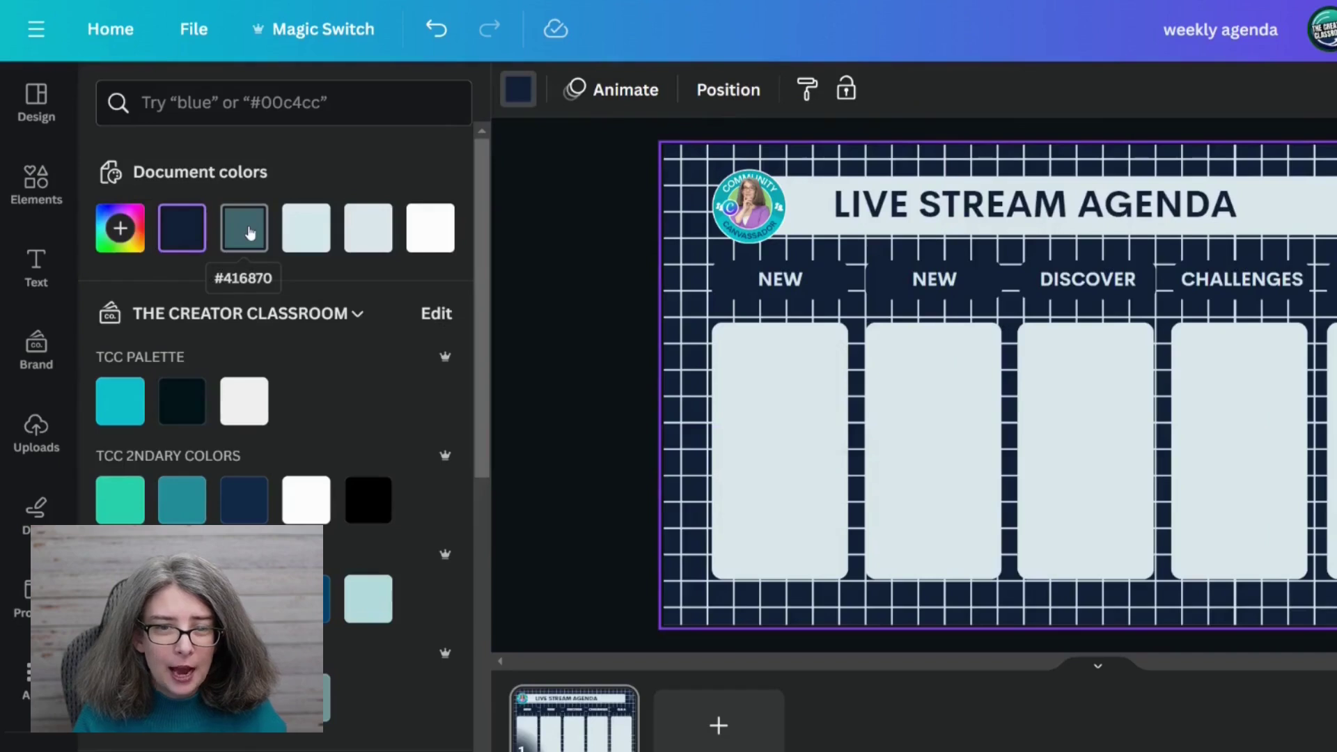
pyautogui.click(250, 233)
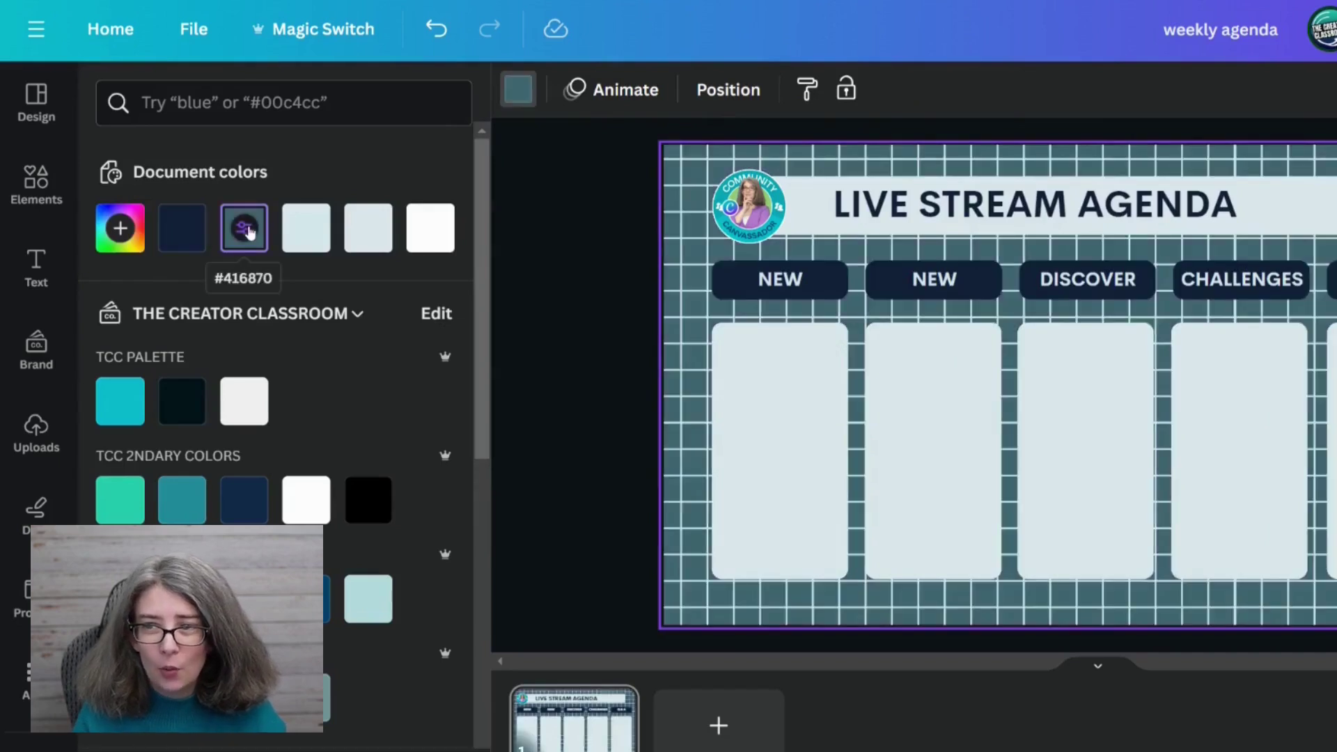
pyautogui.hotkey('ctrl', 'z')
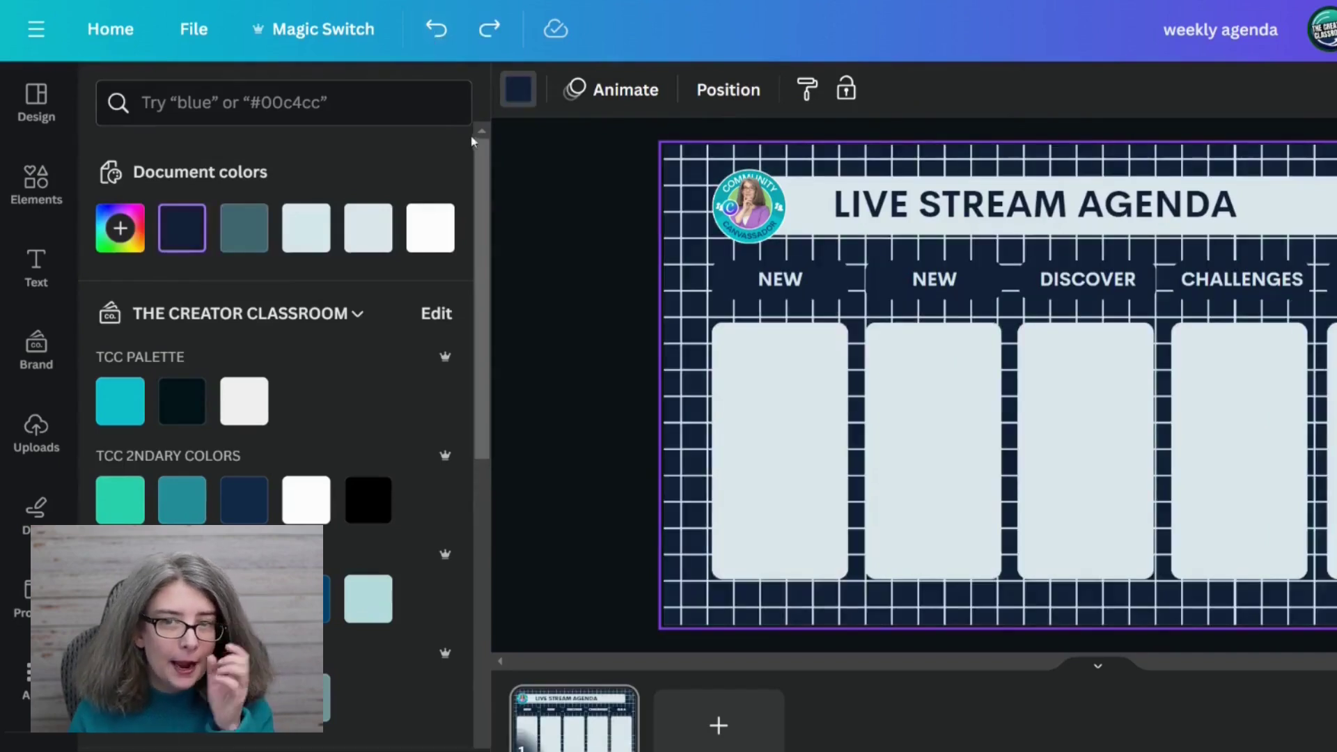
pyautogui.click(430, 28)
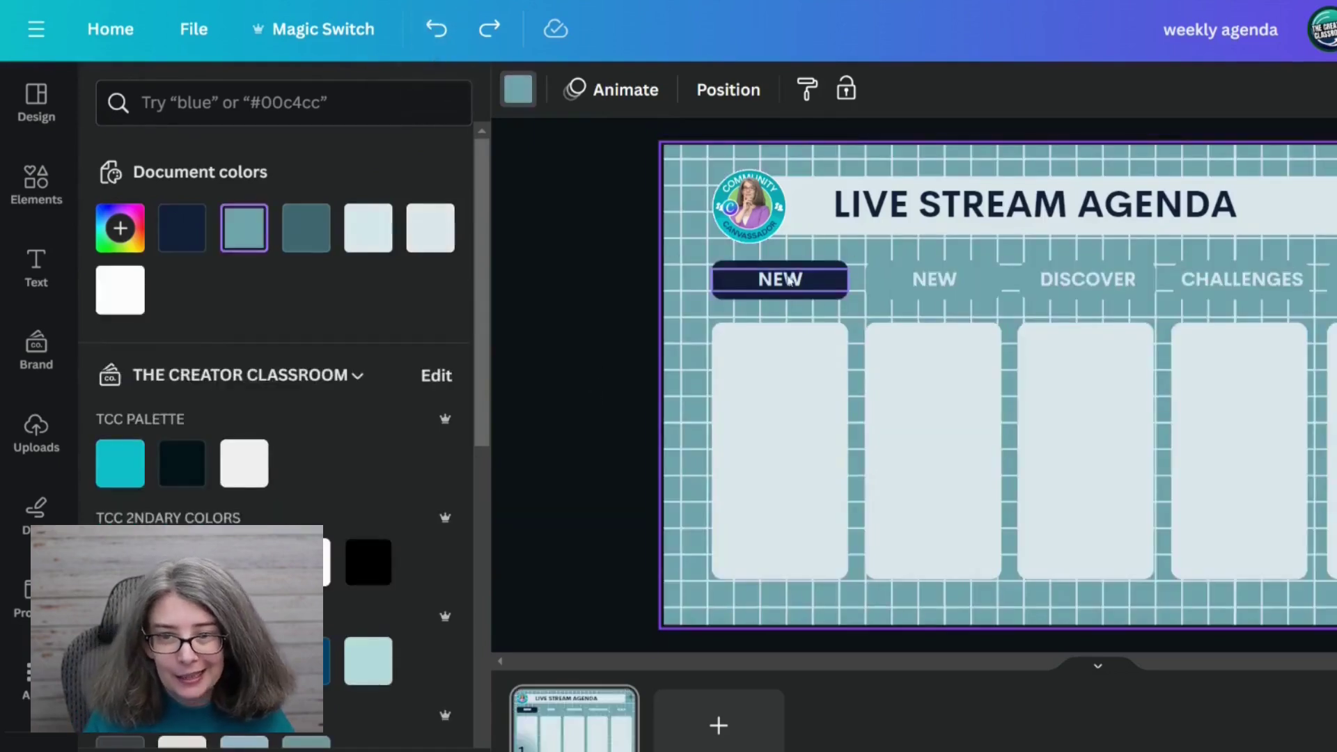
# Step: Fill the NEW, DISCOVER, CHALLENGES and Q & A headers solid navy
pyautogui.click(912, 266)
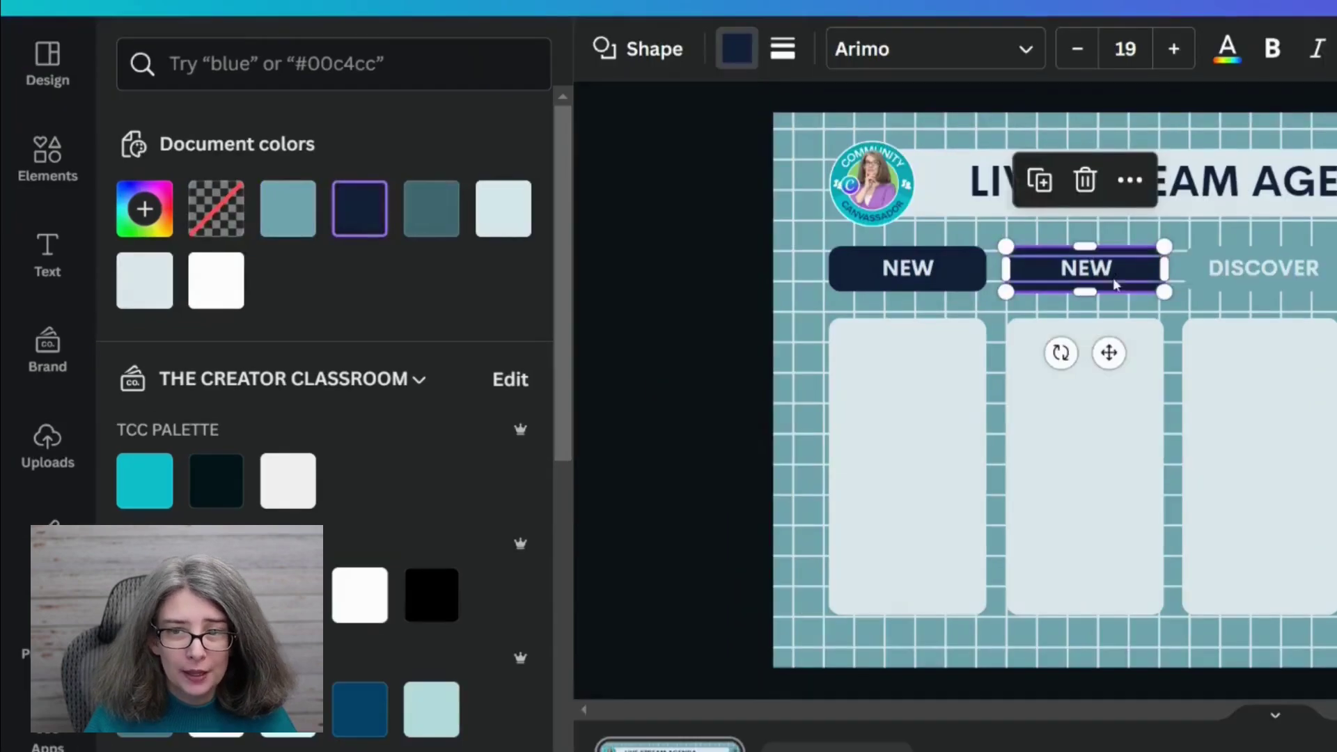
pyautogui.click(1206, 258)
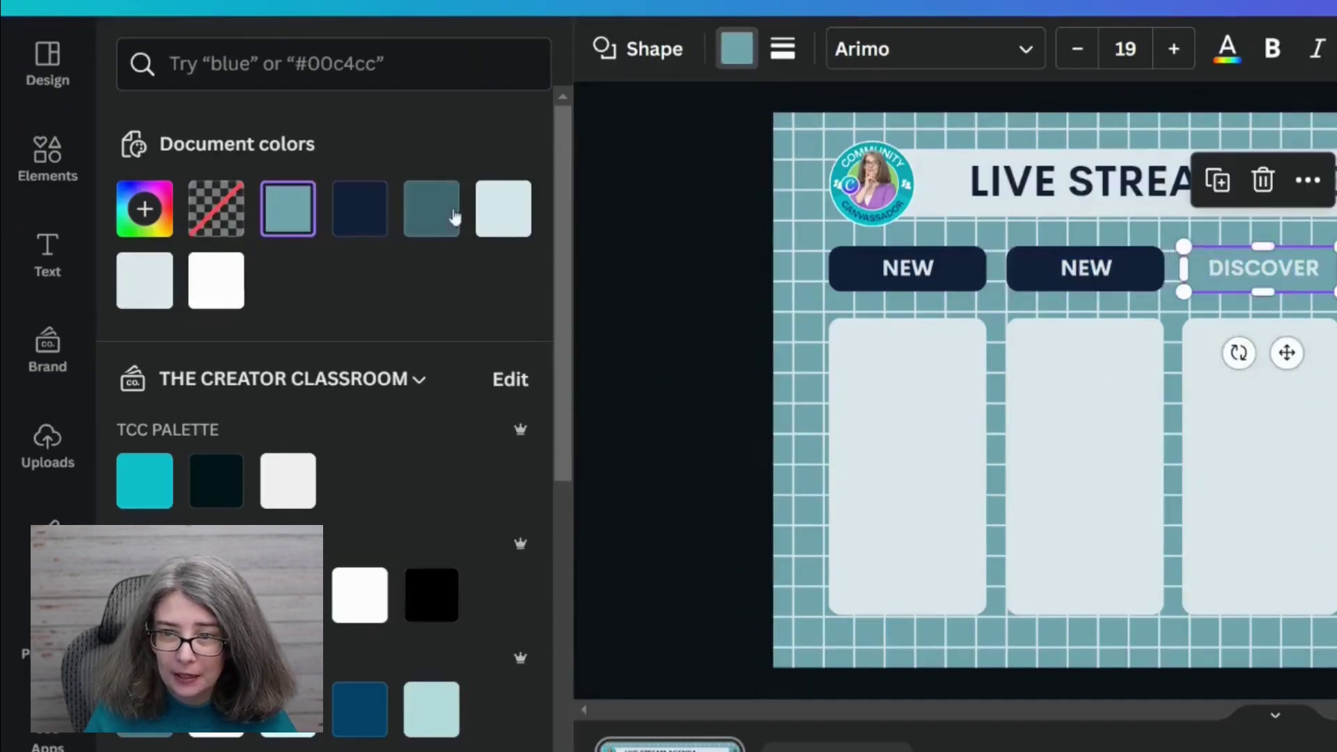
pyautogui.click(335, 215)
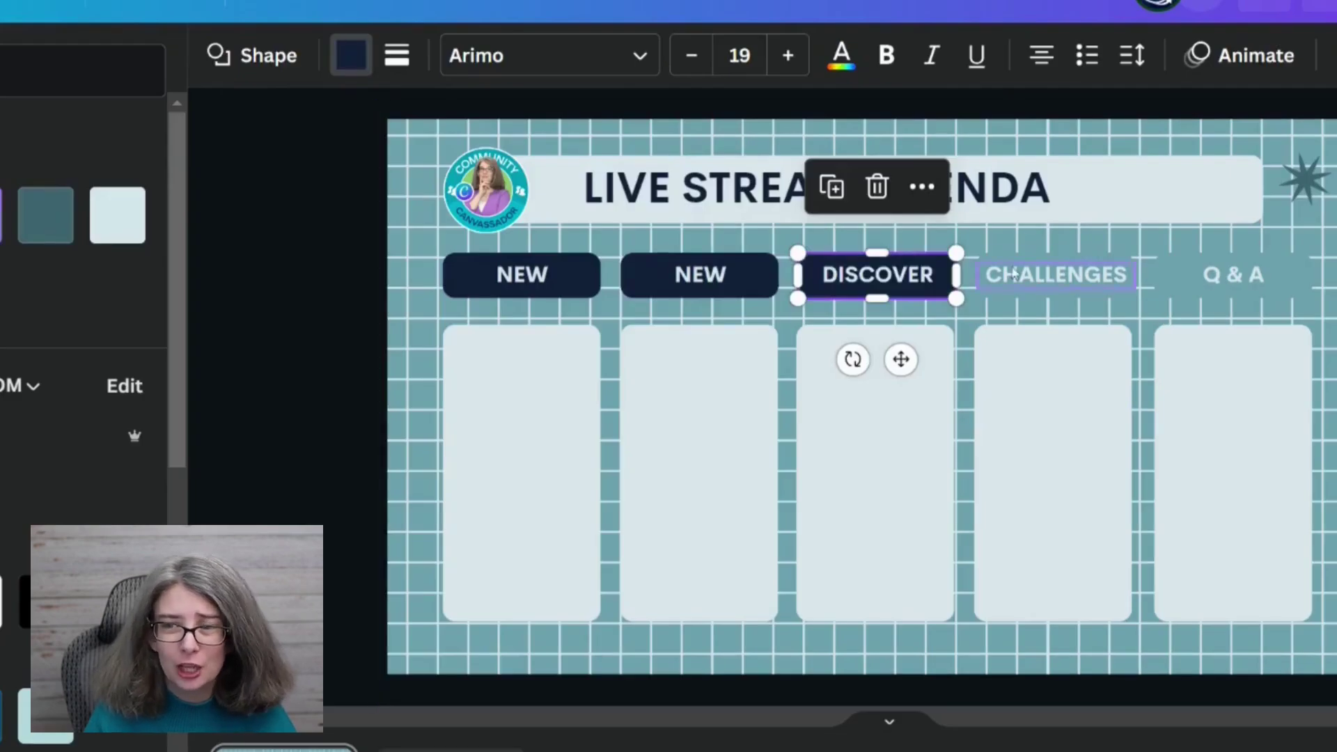
pyautogui.click(992, 265)
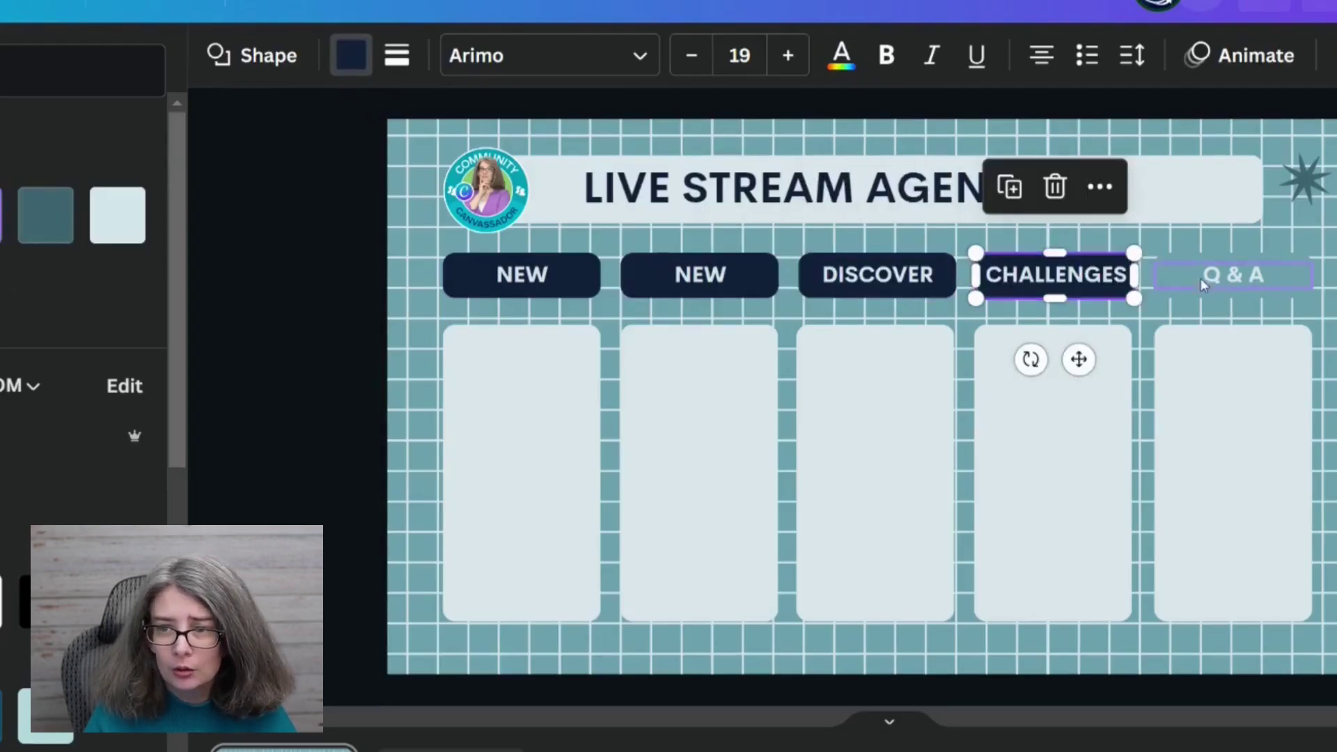
pyautogui.click(1189, 259)
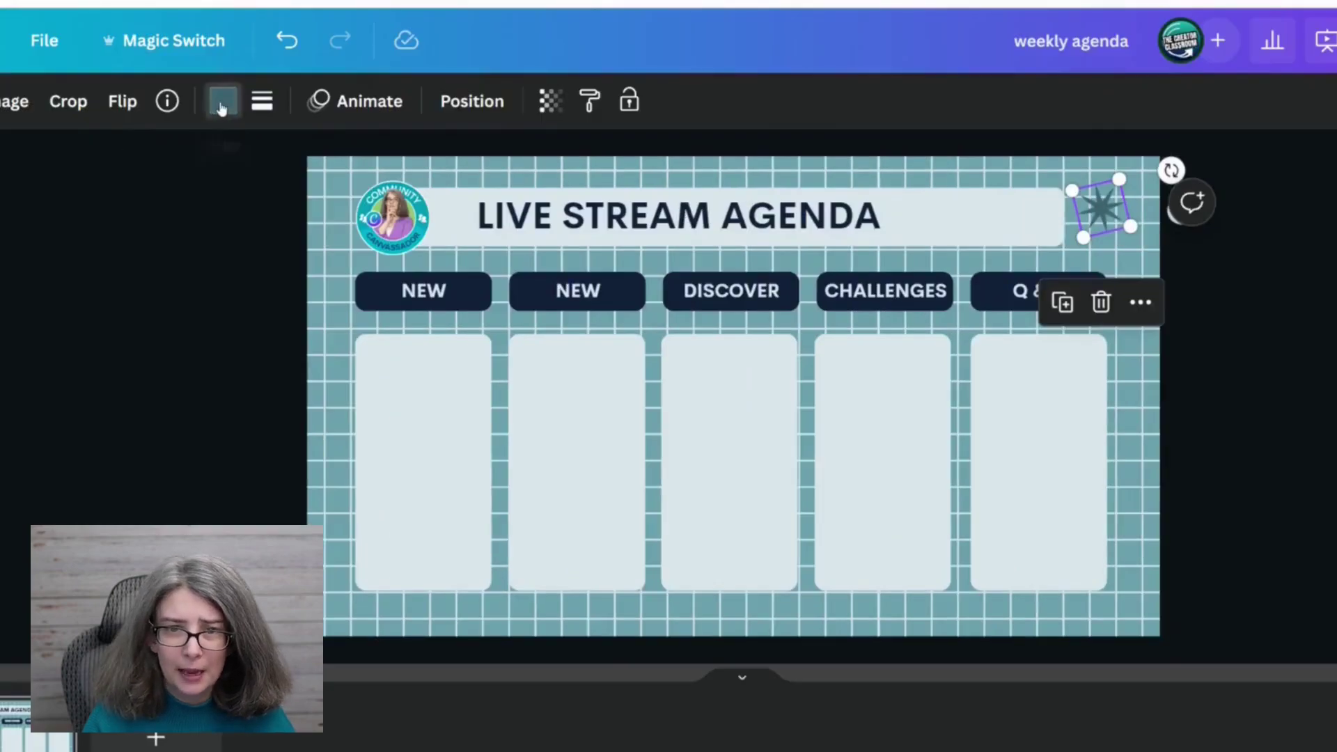
pyautogui.click(222, 103)
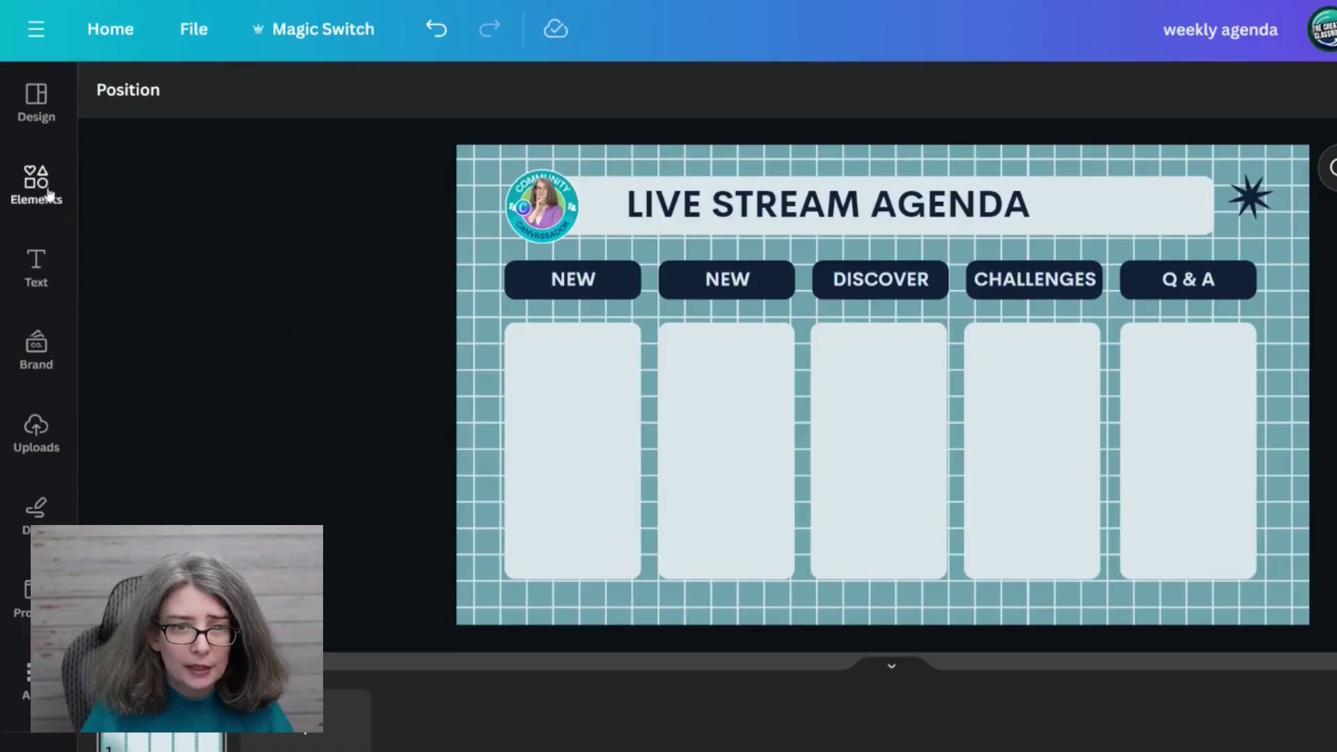
pyautogui.click(49, 194)
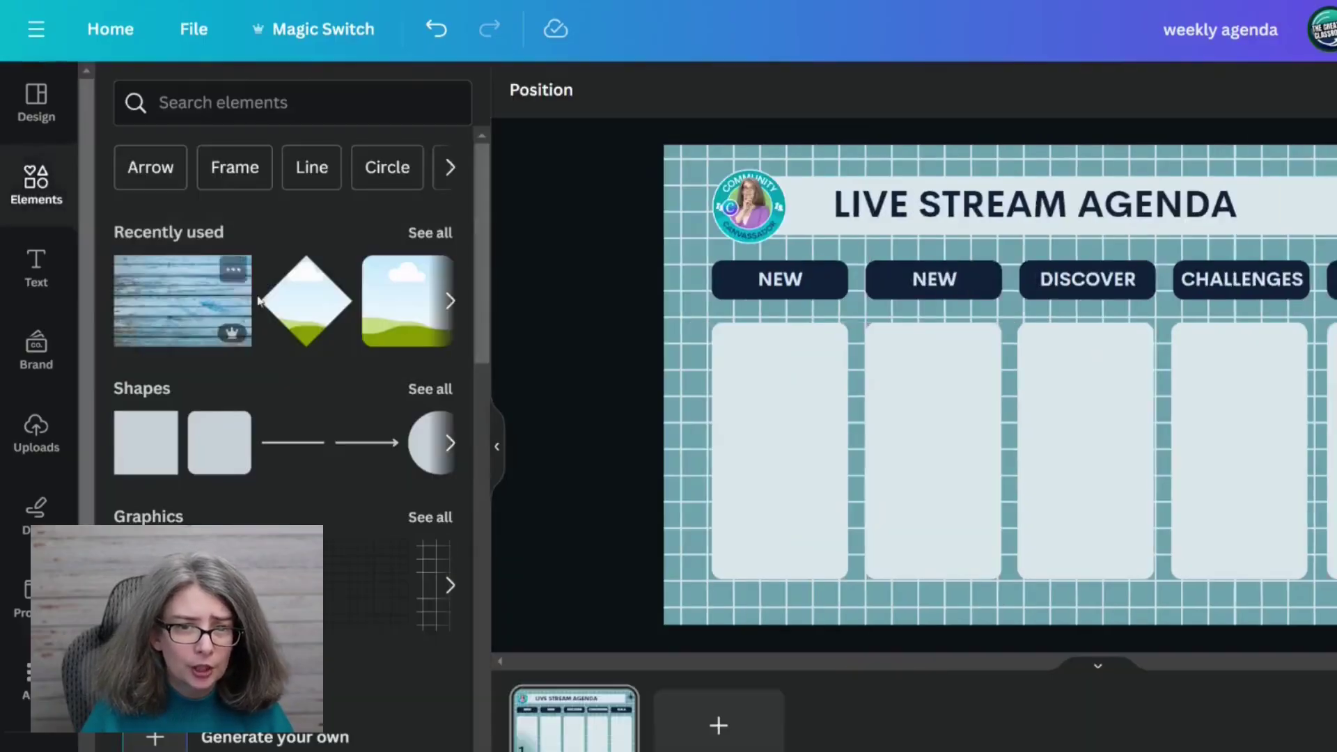
pyautogui.click(186, 310)
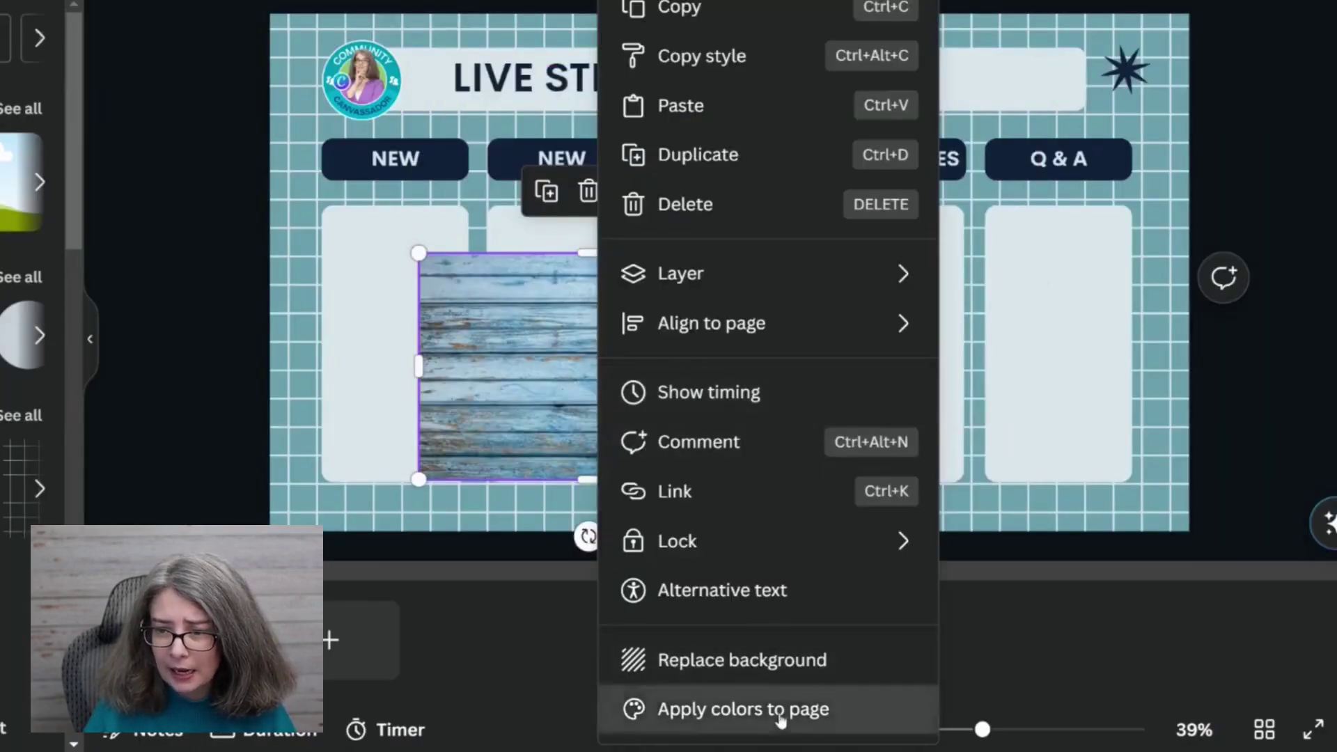
pyautogui.click(787, 714)
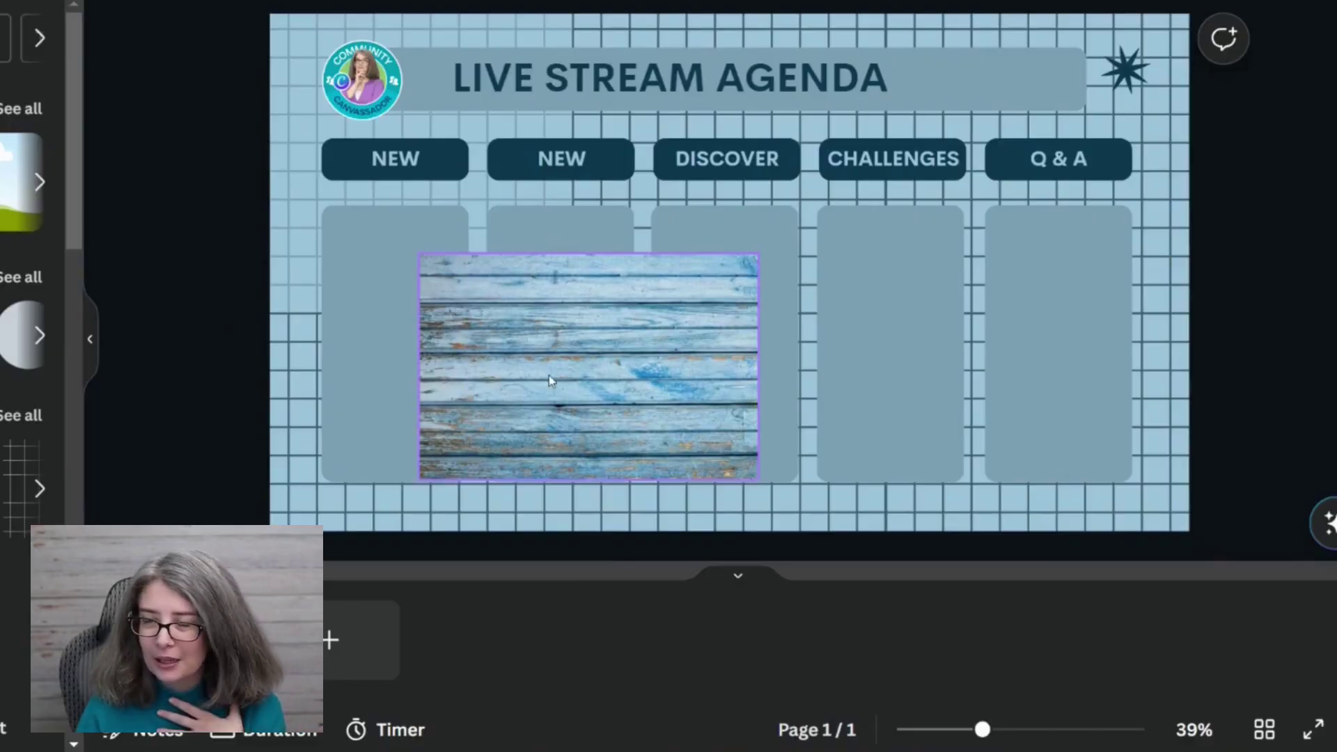
pyautogui.click(612, 366)
pyautogui.moveTo(612, 367); pyautogui.dragTo(0, 161)
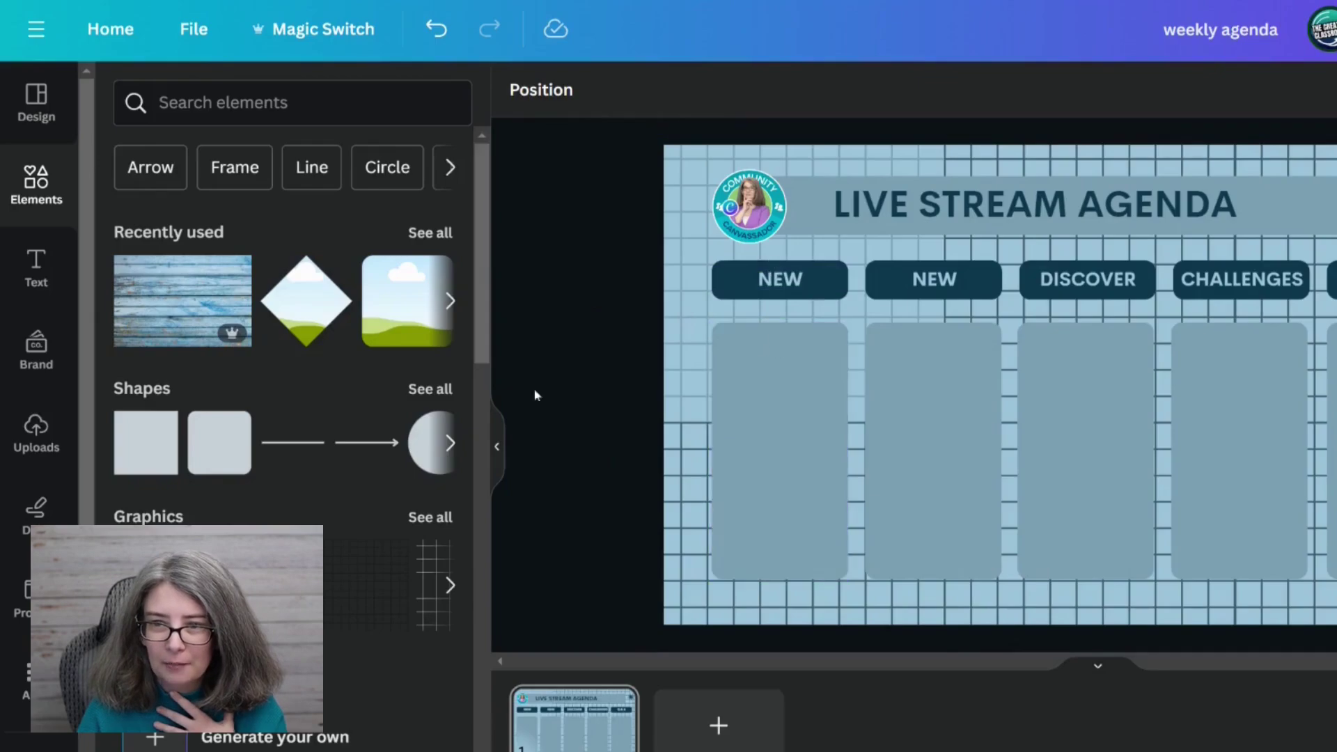
pyautogui.click(437, 30)
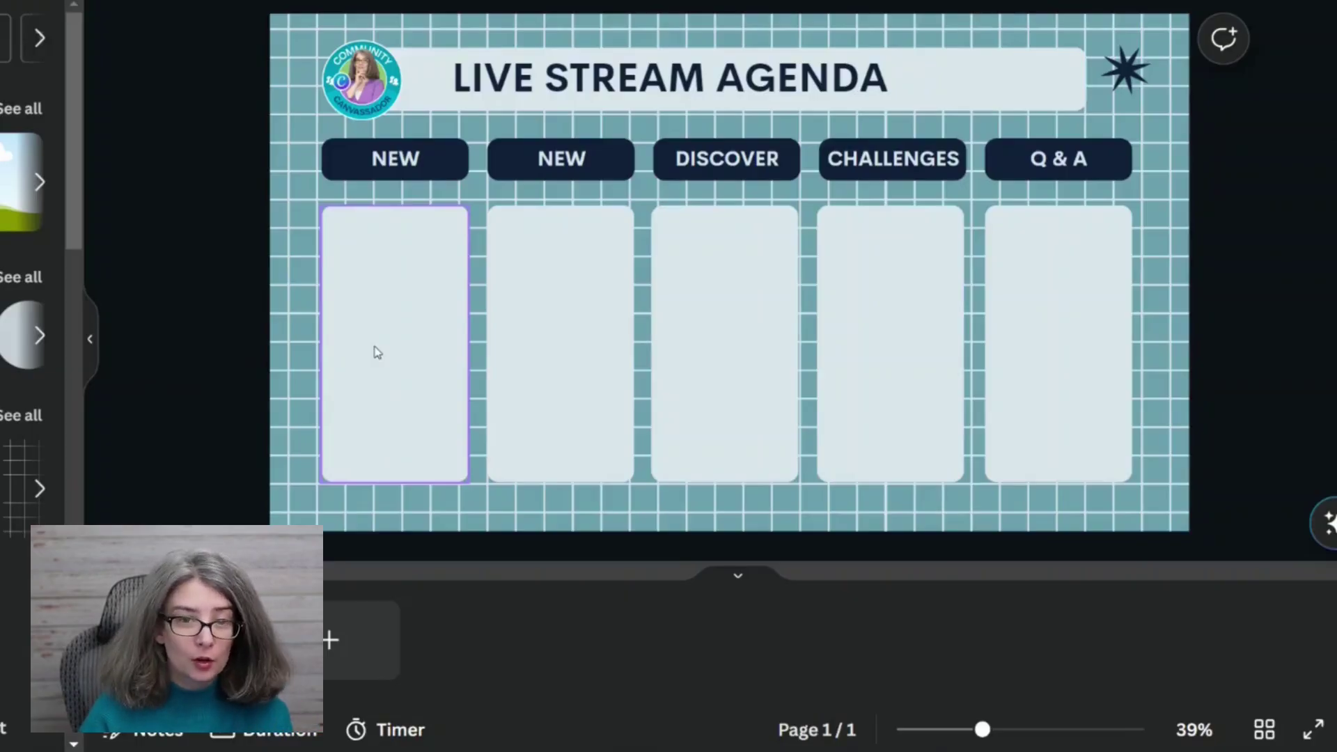
# Step: Add a subheading reading 'Feature 1' inside the first card under NEW
pyautogui.click(374, 349)
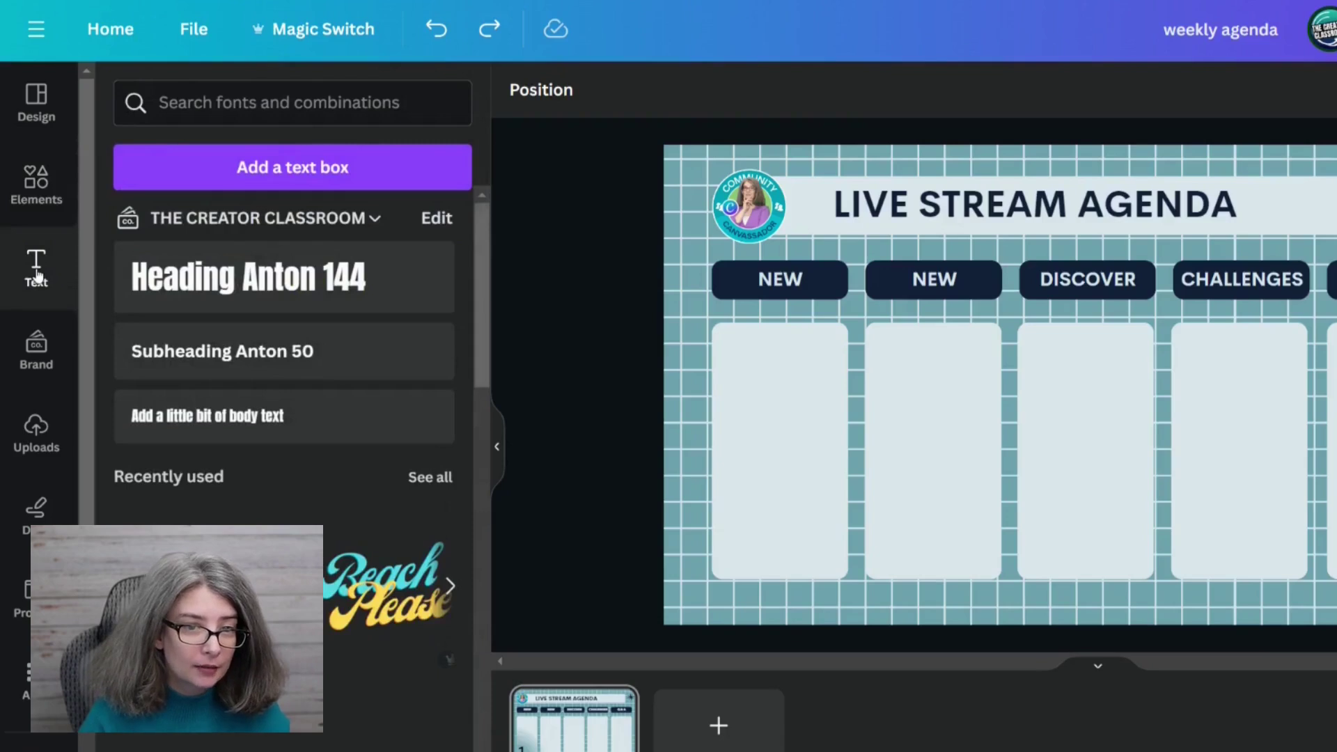
pyautogui.click(242, 353)
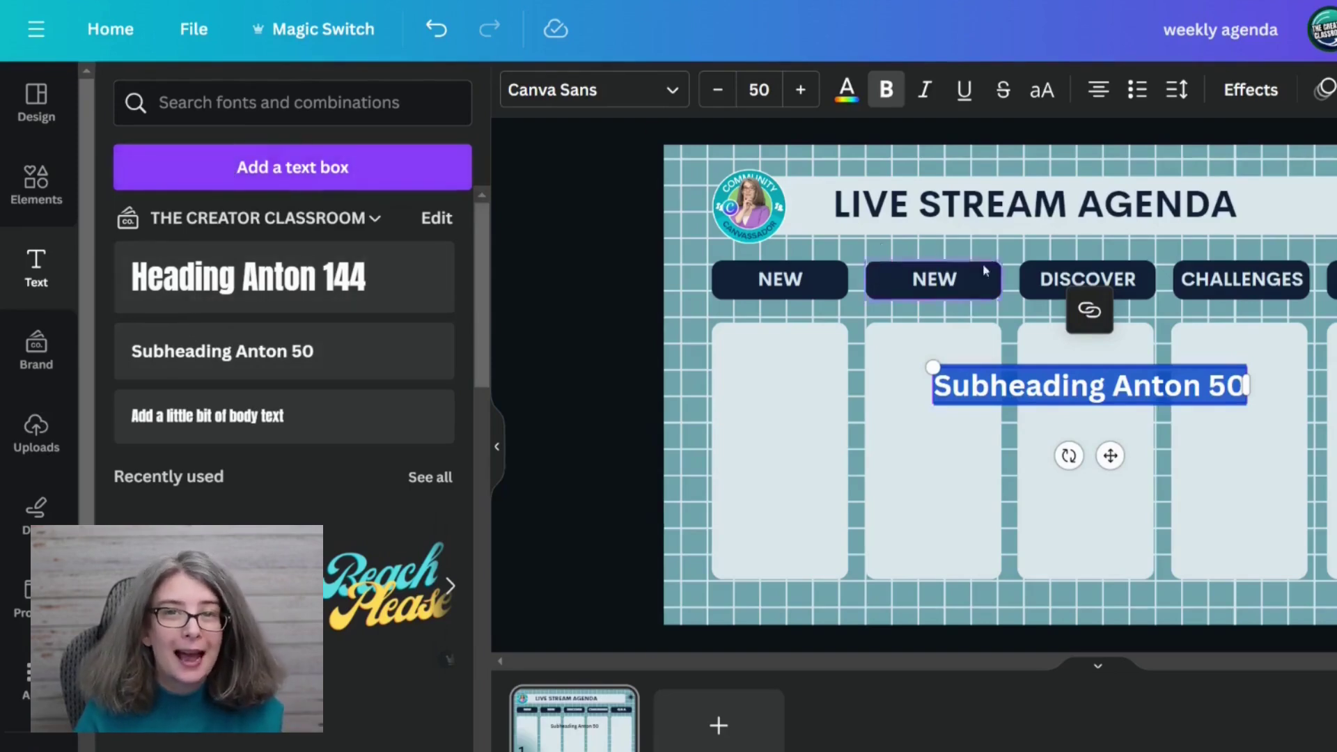
pyautogui.moveTo(1029, 401); pyautogui.dragTo(819, 385)
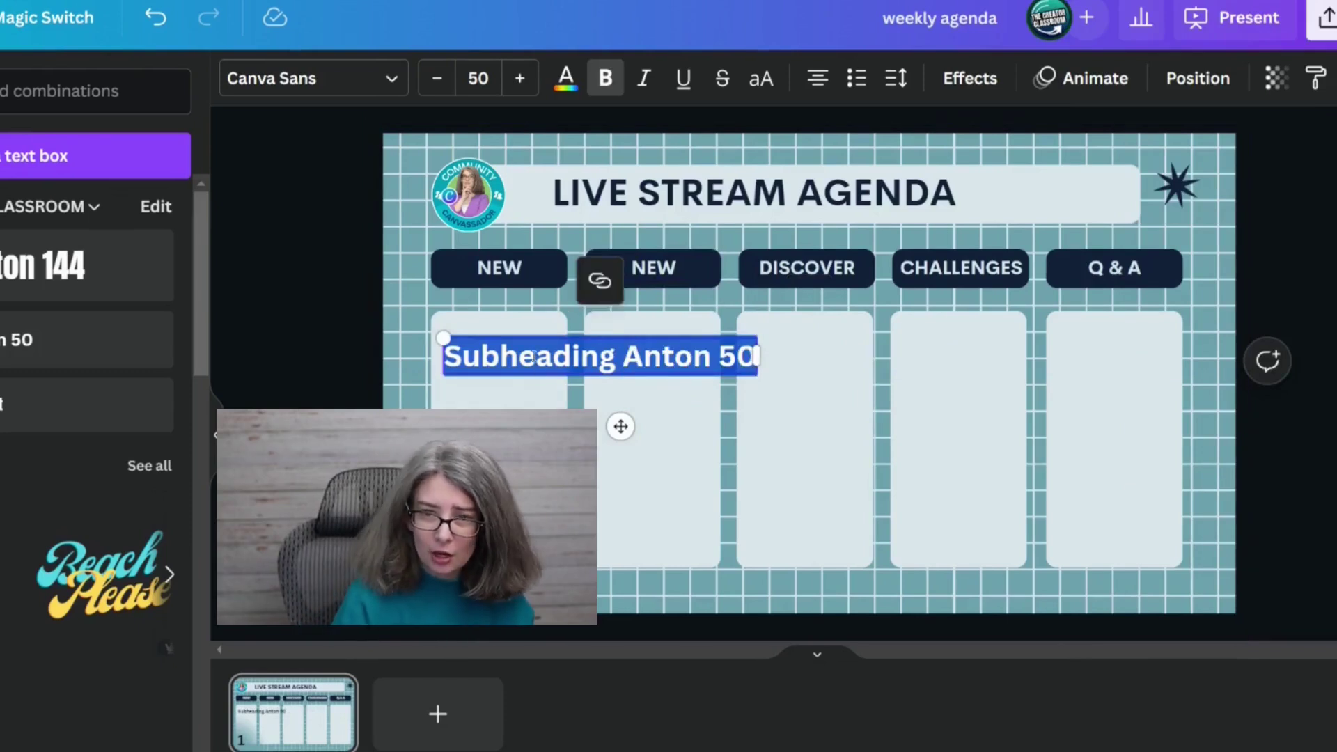
pyautogui.write('Feature 1')
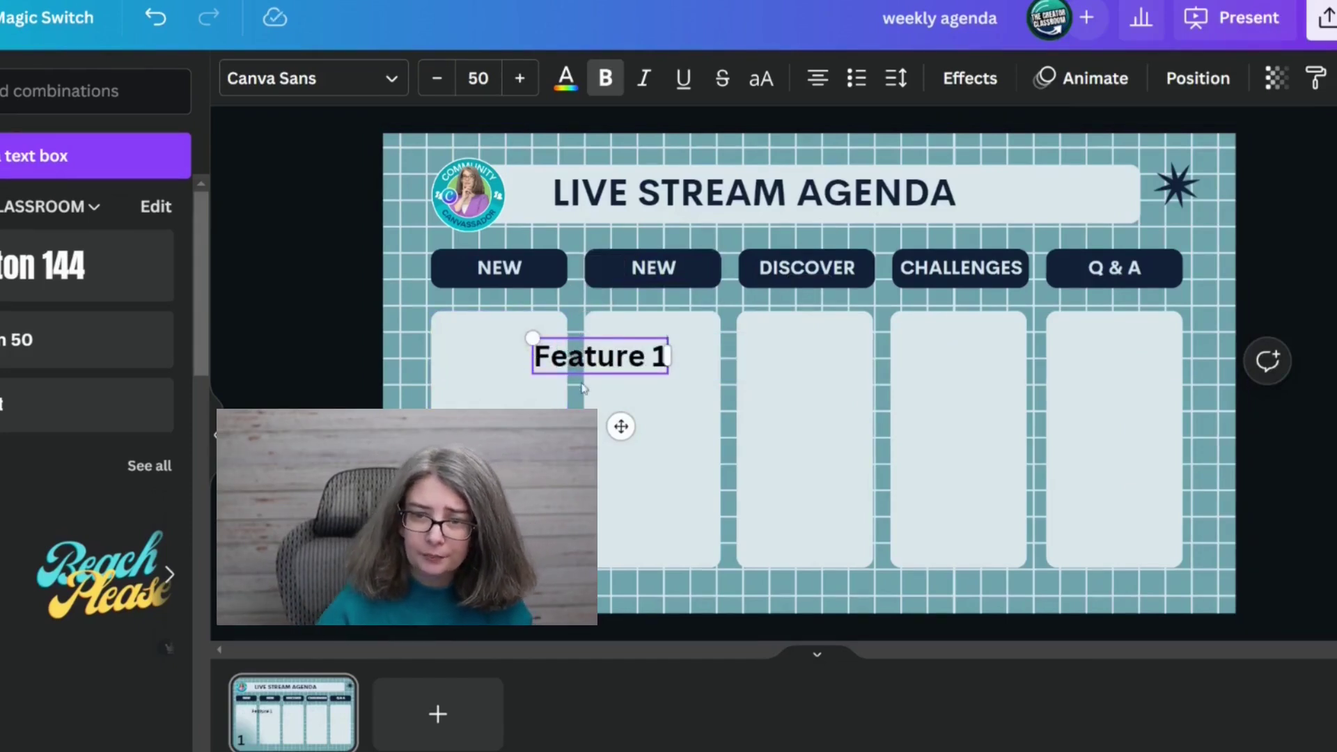
pyautogui.moveTo(660, 331)
pyautogui.mouseDown()
pyautogui.moveTo(569, 327)
pyautogui.moveTo(533, 342)
pyautogui.mouseUp()
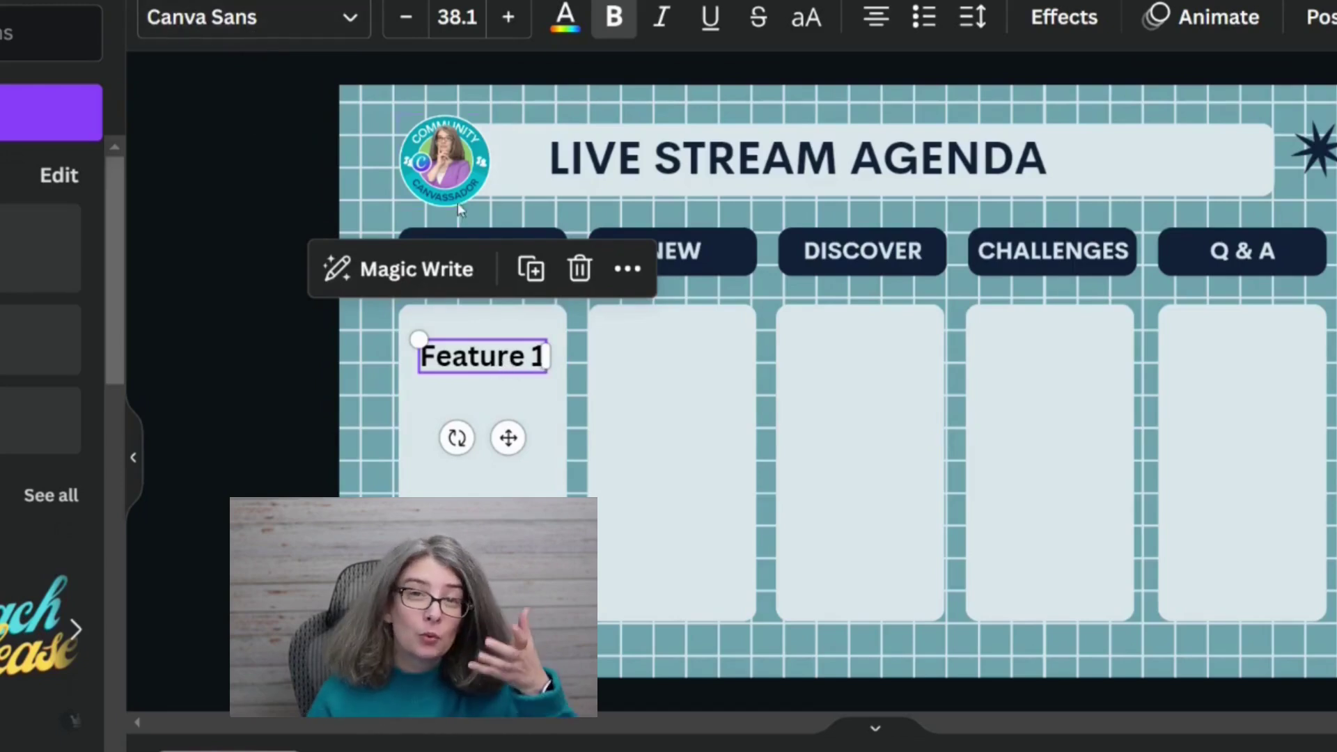
# Step: Place a copy of the label in the second card and change it to 'Feature 2'
pyautogui.click(349, 19)
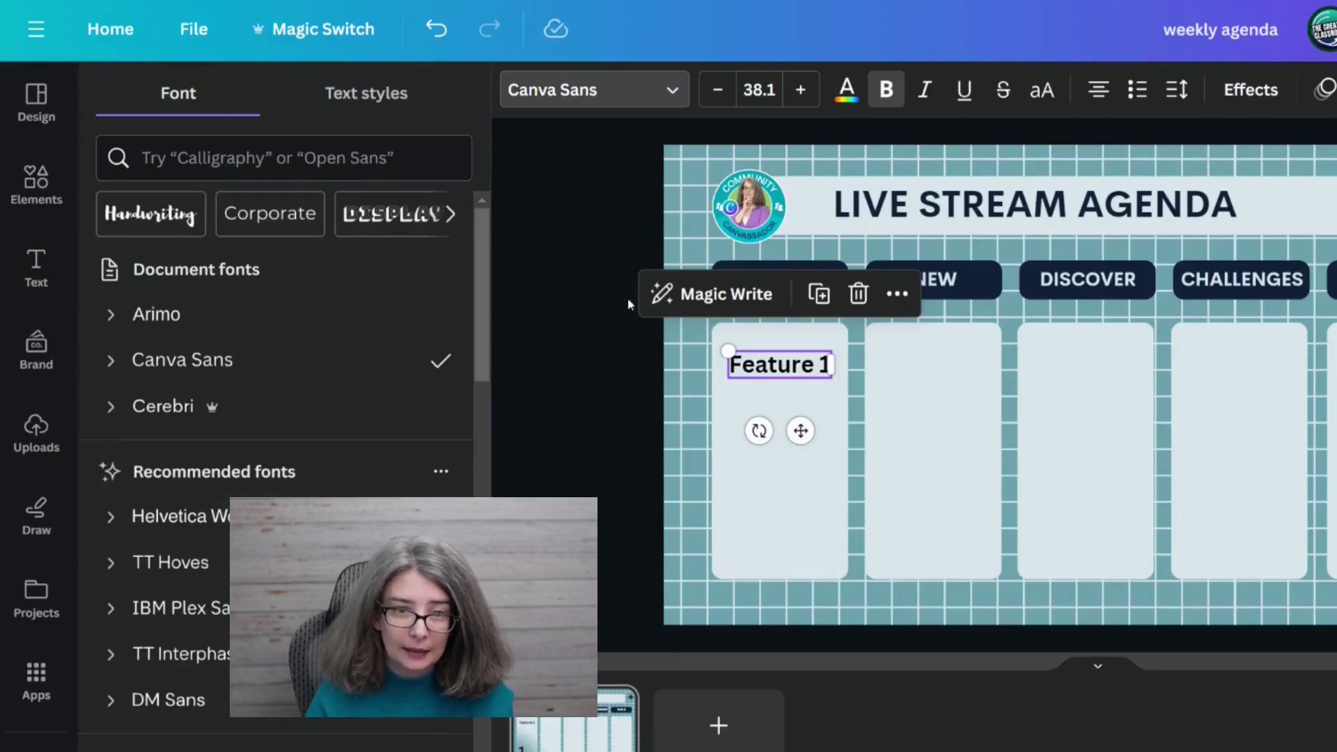
pyautogui.press('Escape')
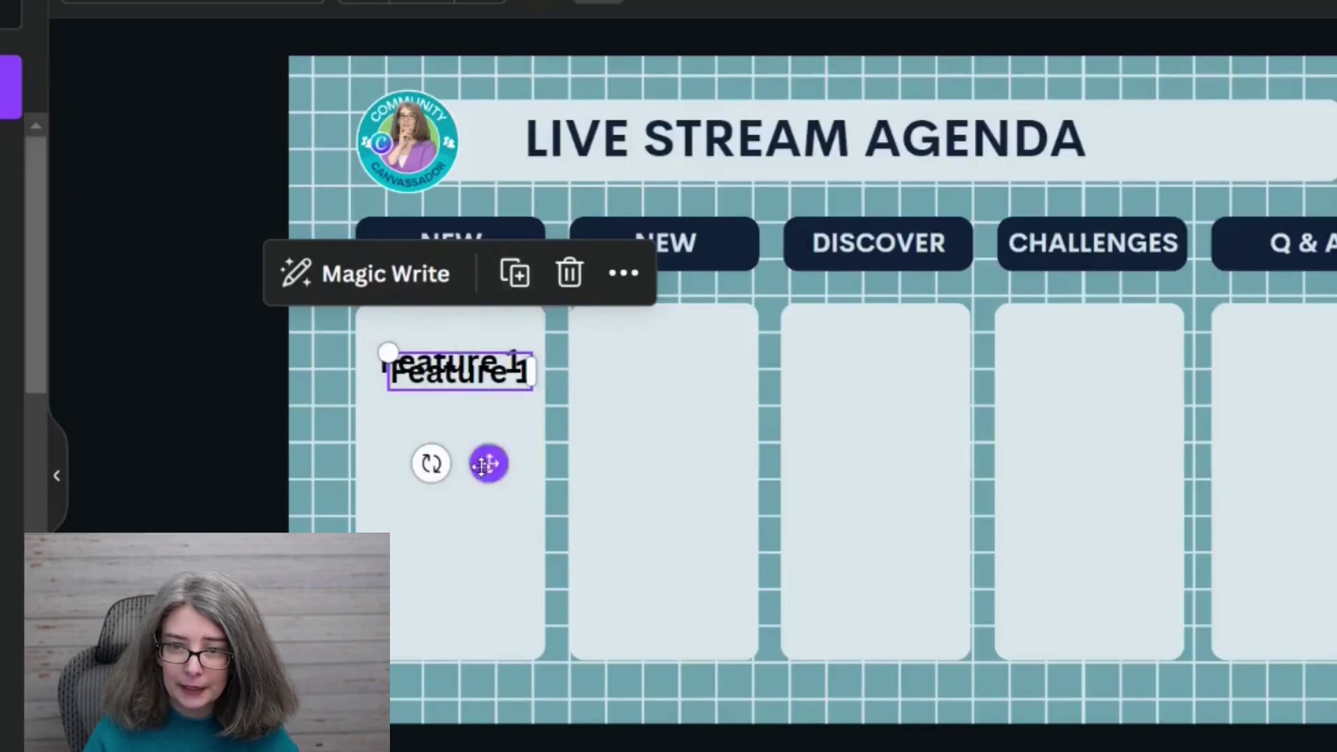
pyautogui.moveTo(489, 463)
pyautogui.mouseDown()
pyautogui.moveTo(664, 452)
pyautogui.moveTo(665, 437)
pyautogui.mouseUp()
pyautogui.click(644, 354)
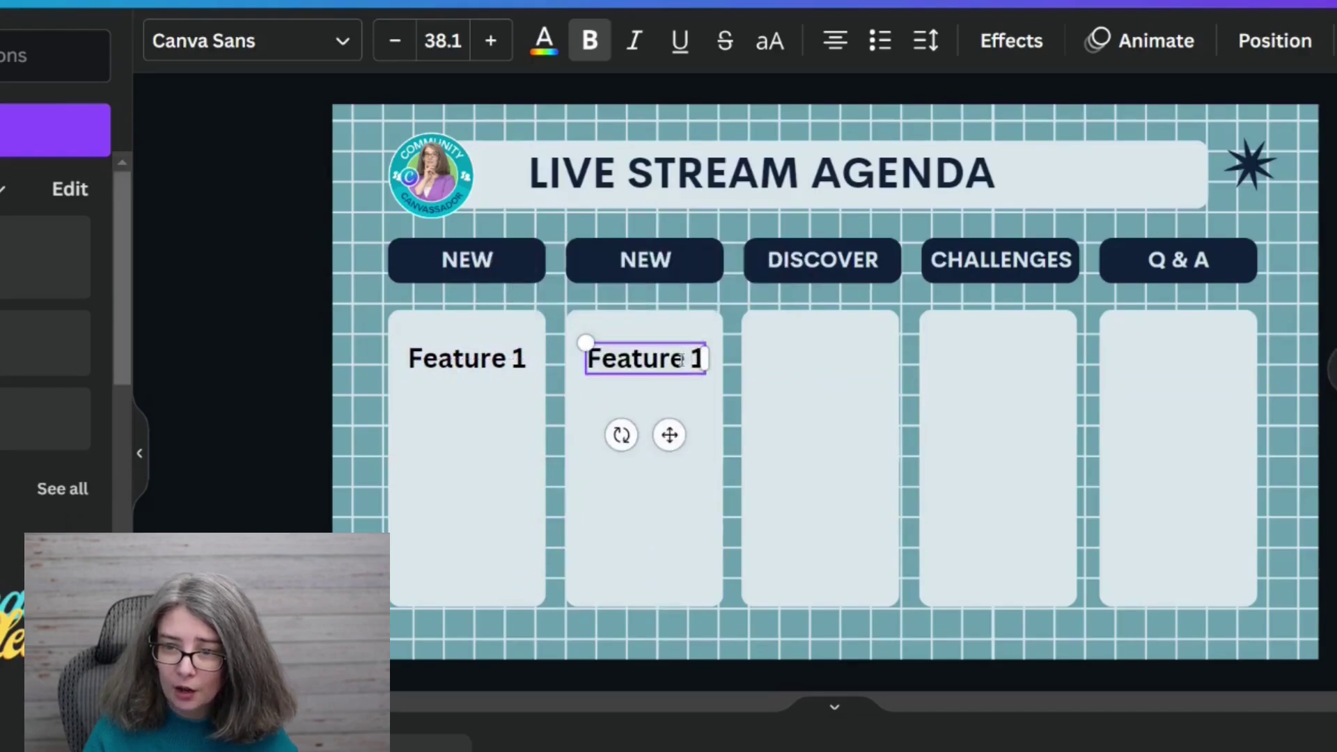
pyautogui.write('2')
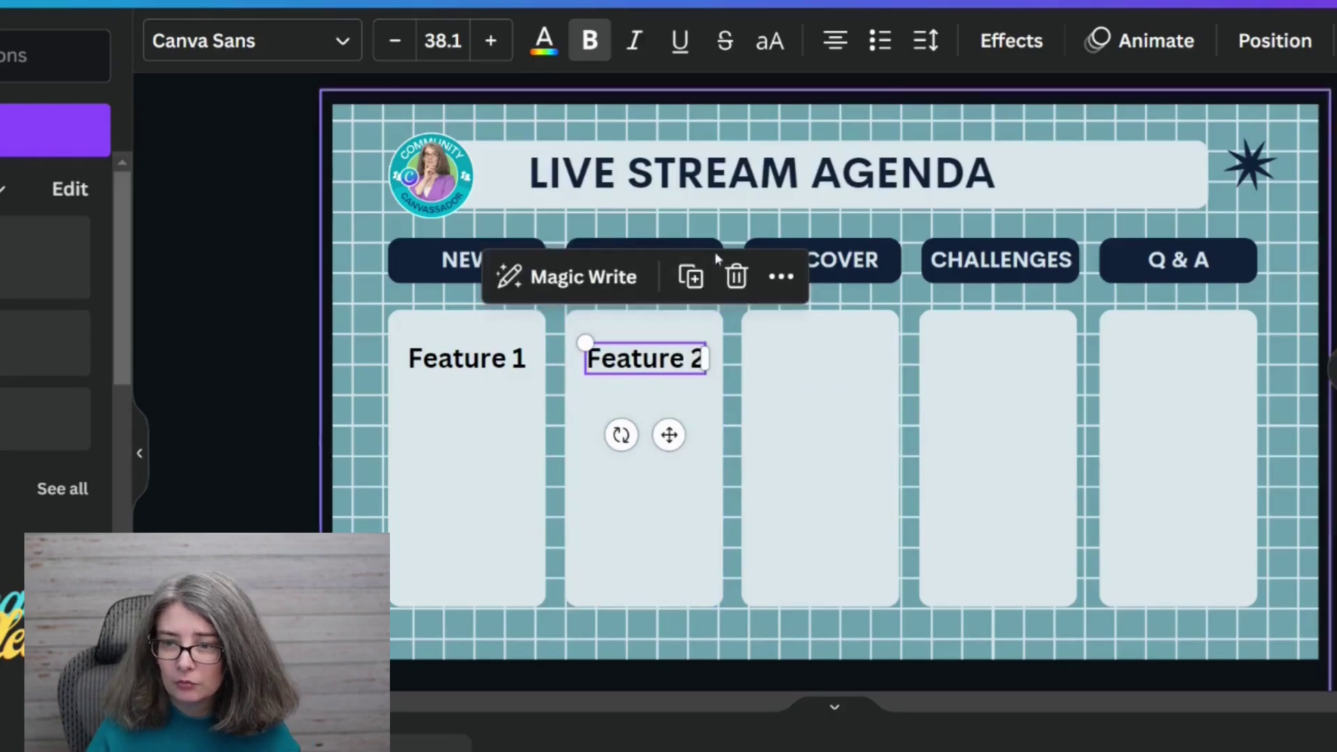
# Step: Copy the label into the third card under DISCOVER as 'Feature 3'
pyautogui.click(693, 279)
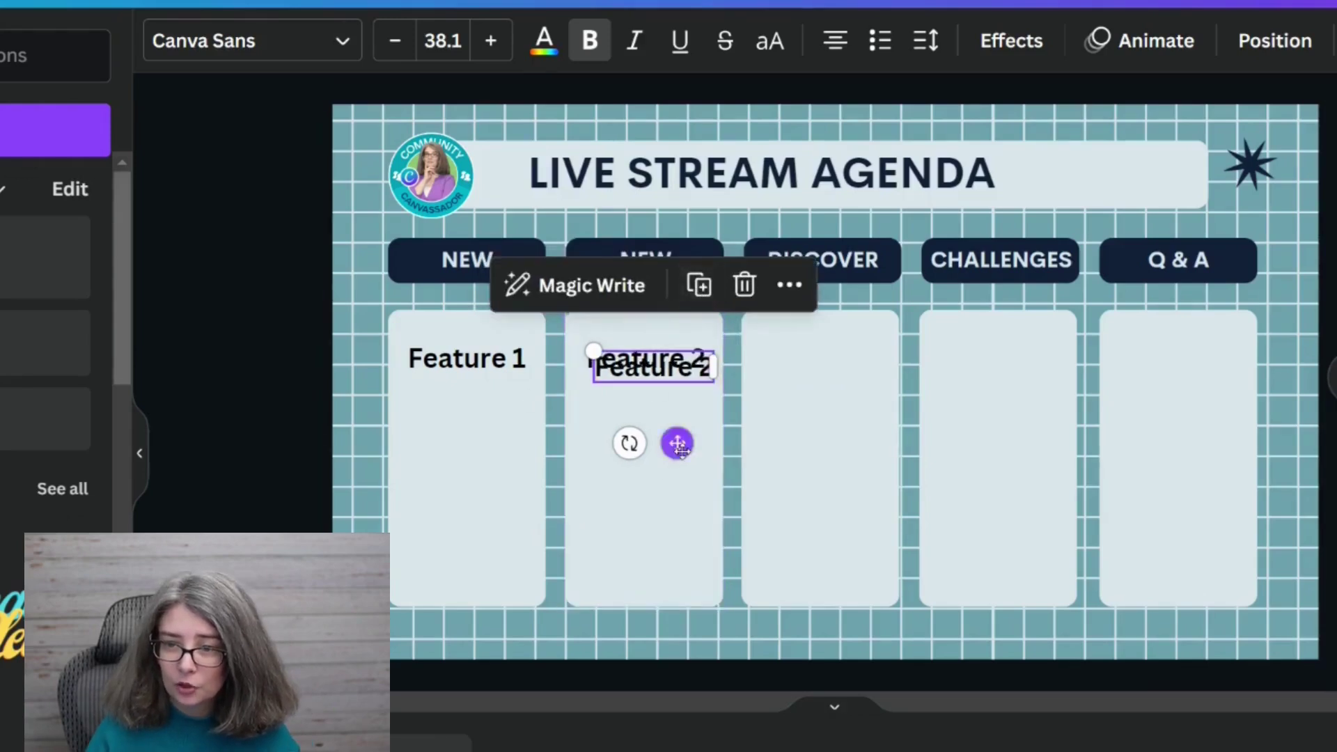
pyautogui.moveTo(678, 444); pyautogui.dragTo(848, 441)
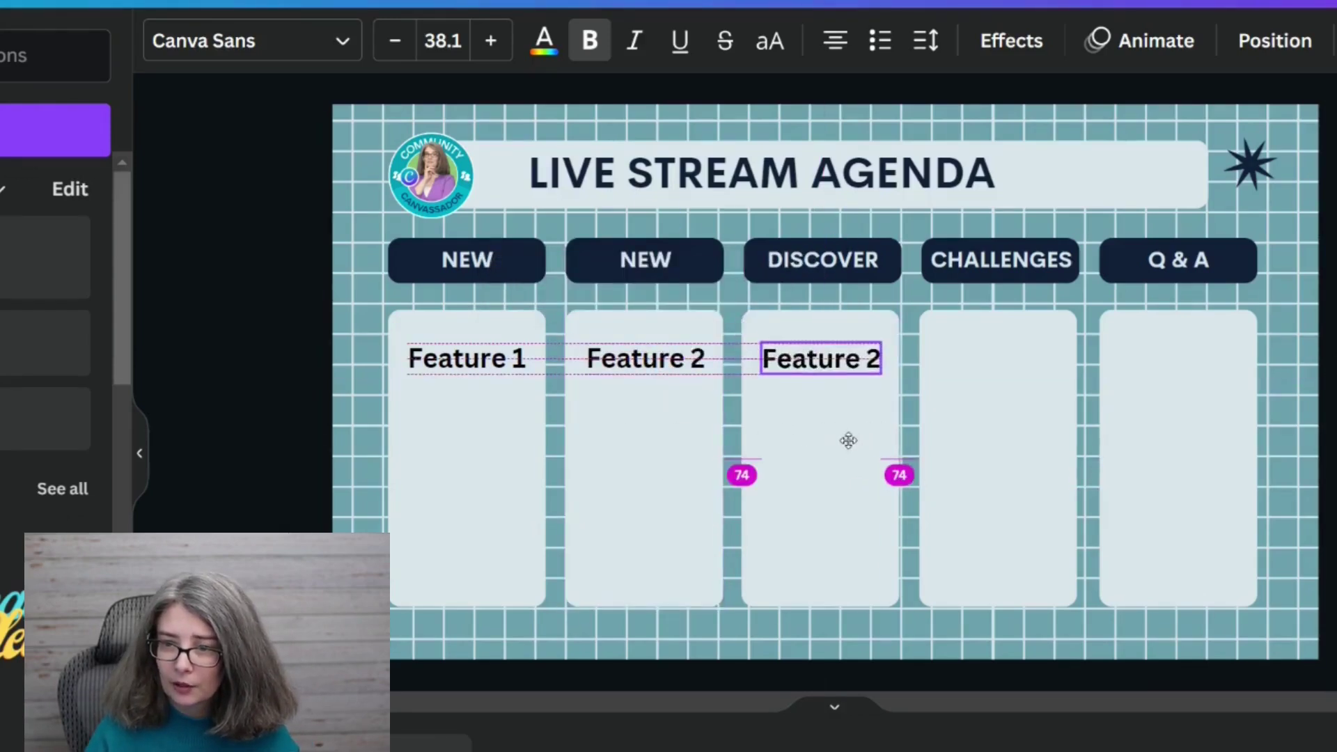
pyautogui.doubleClick(817, 357)
pyautogui.press('BackSpace')
pyautogui.write('3')
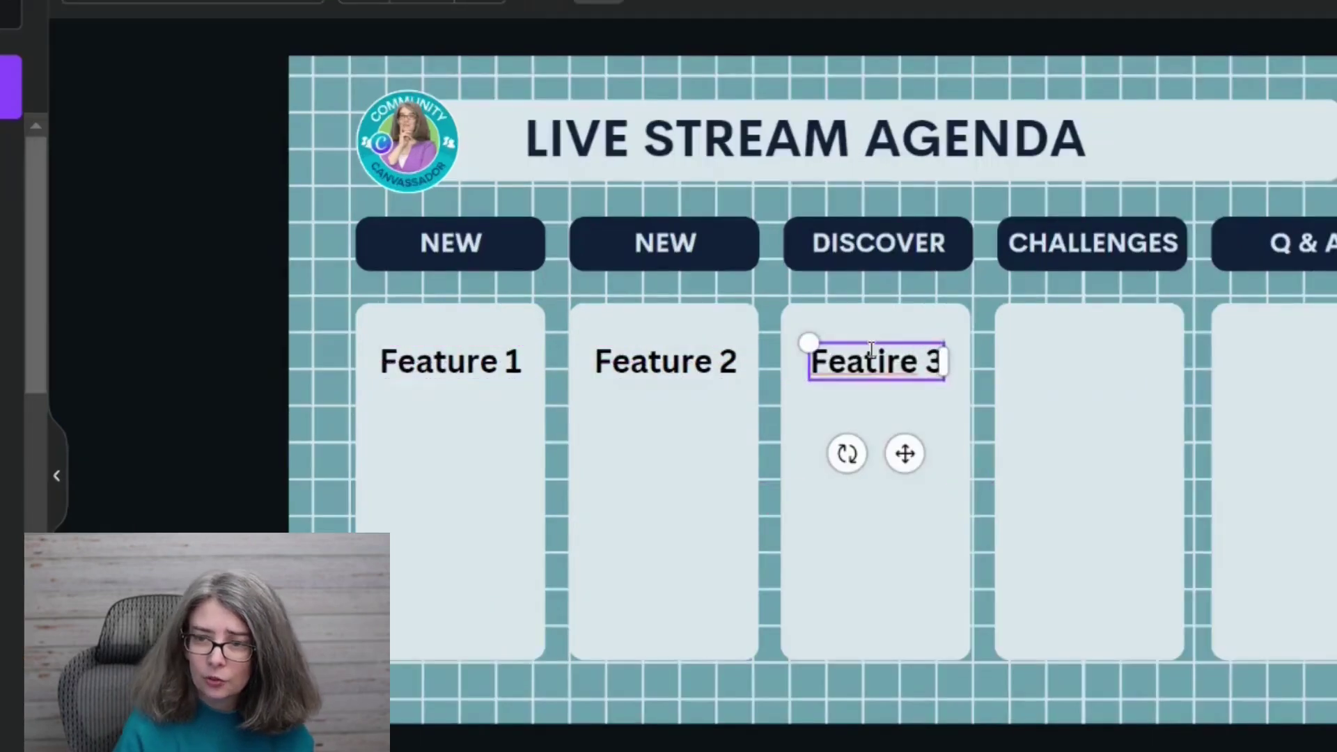
# Step: Copy the label into the fourth card under CHALLENGES and reword it 'Creator Topic'
pyautogui.click(937, 270)
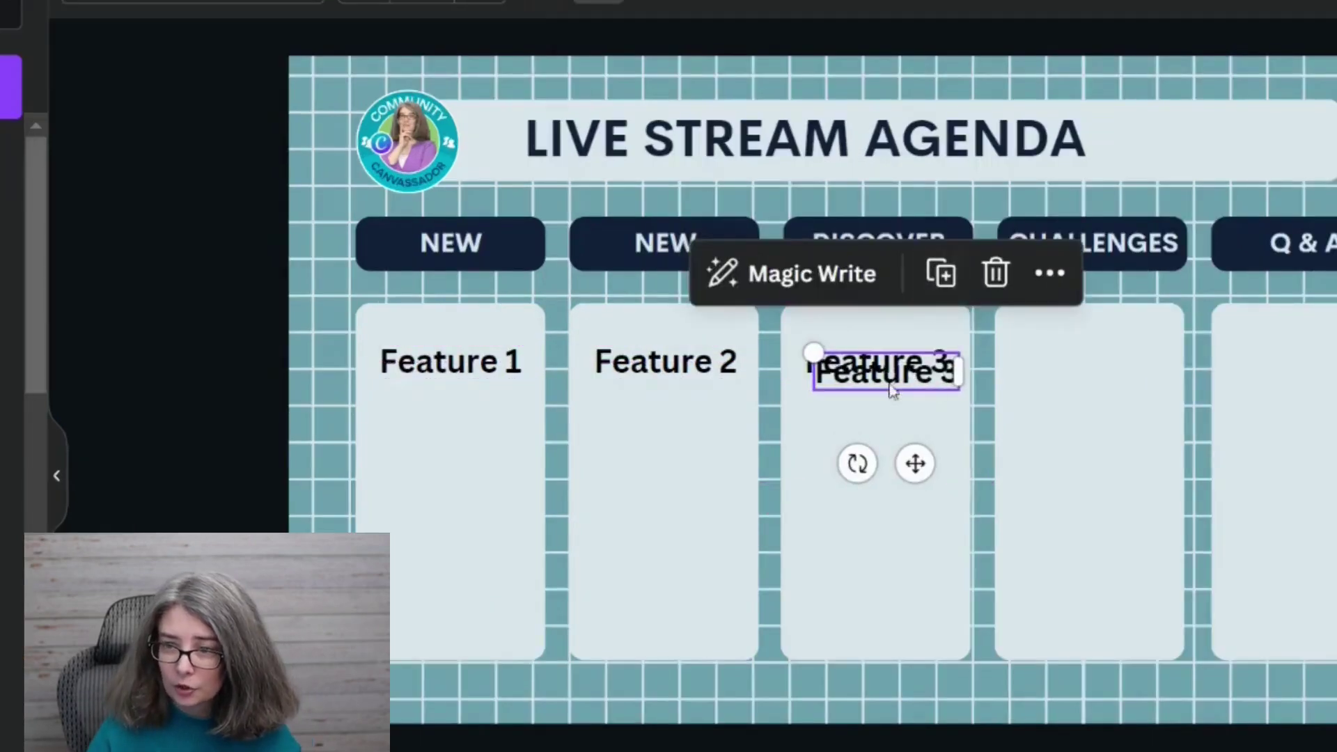
pyautogui.moveTo(893, 390); pyautogui.dragTo(1133, 379)
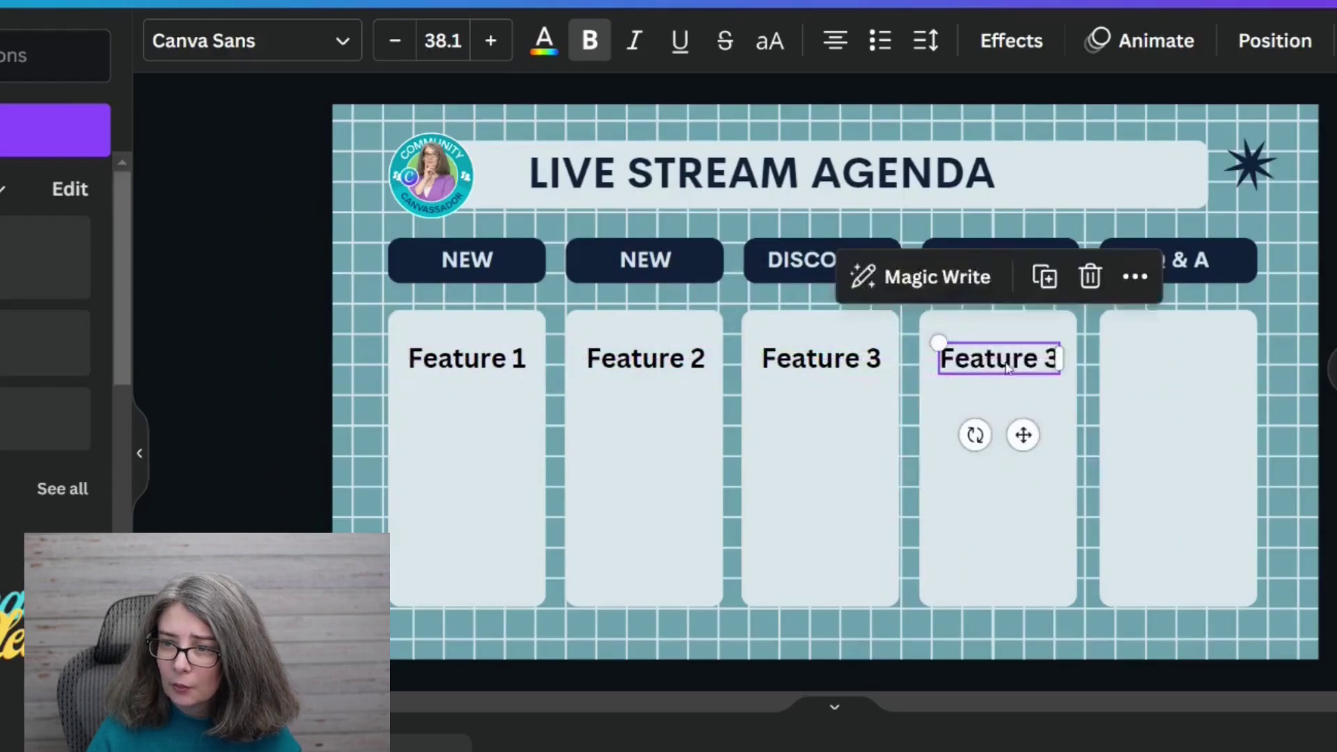
pyautogui.doubleClick(1086, 362)
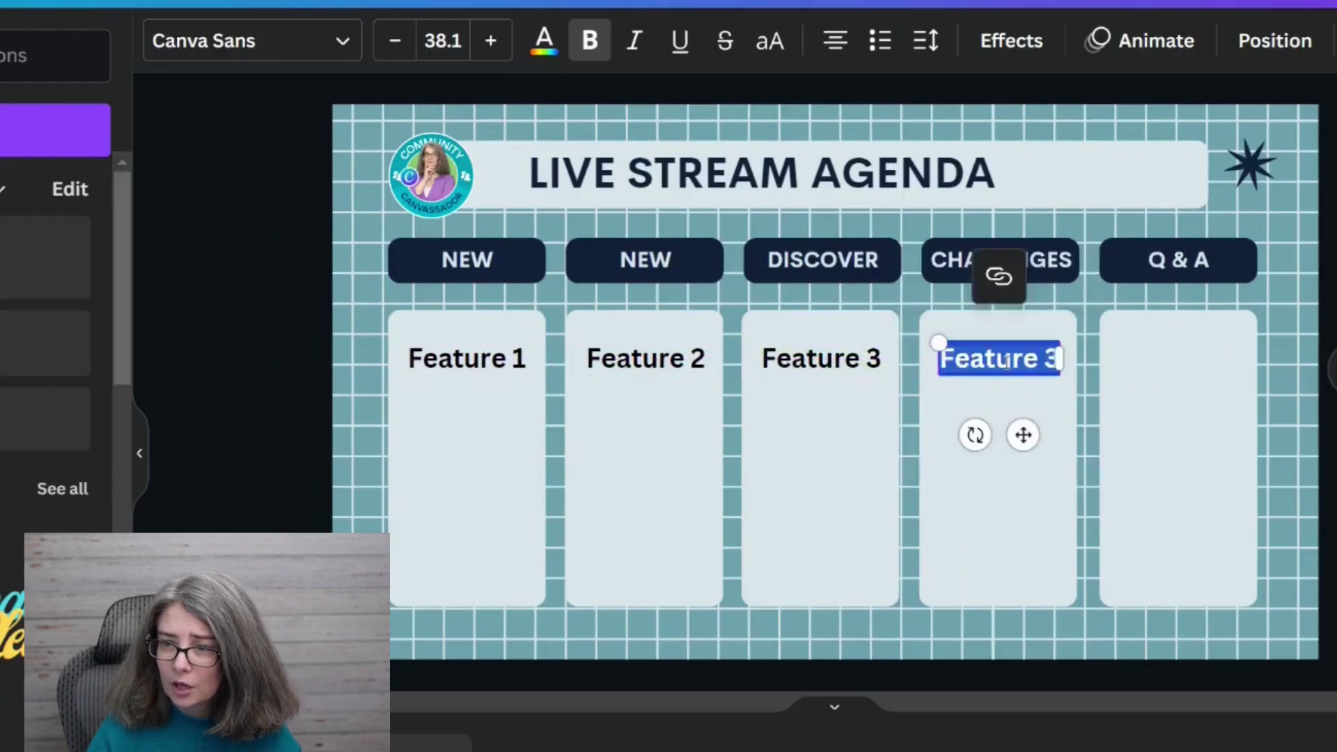
pyautogui.write('Creatpr')
pyautogui.press('BackSpace')
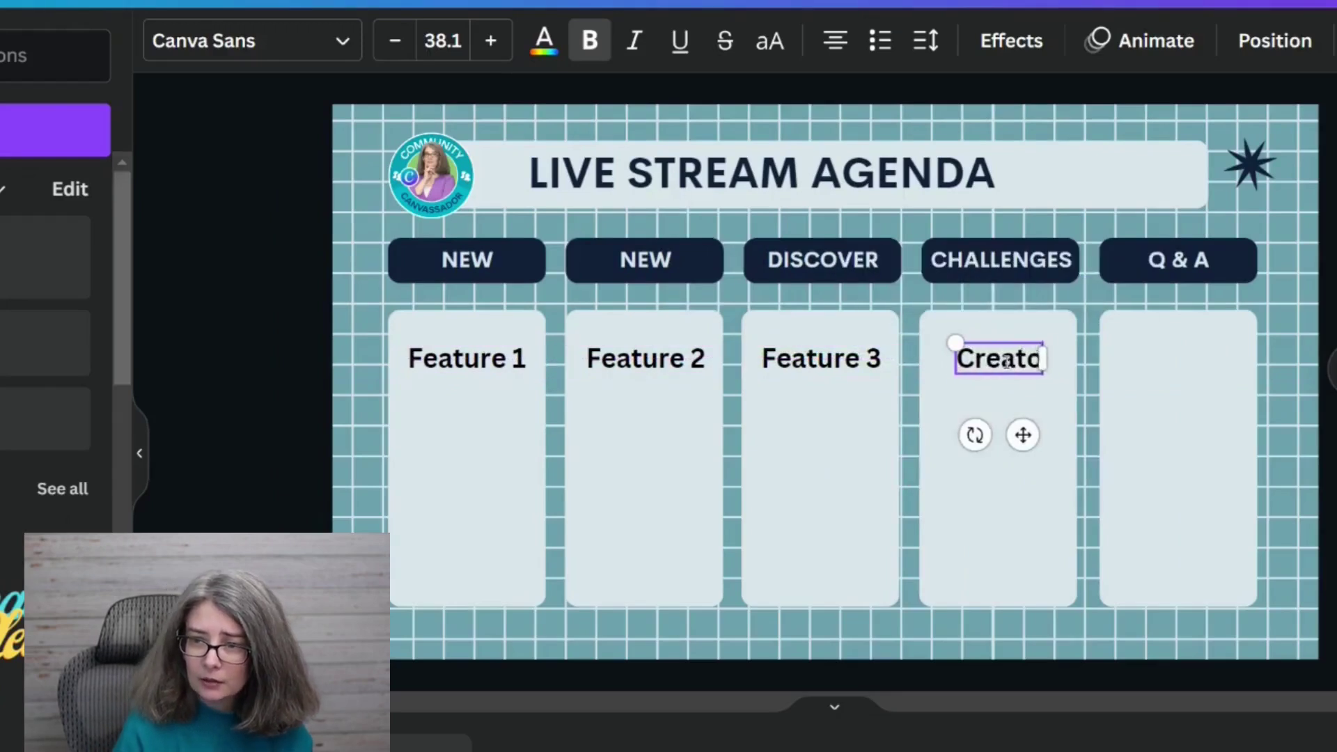
pyautogui.write('r Topic')
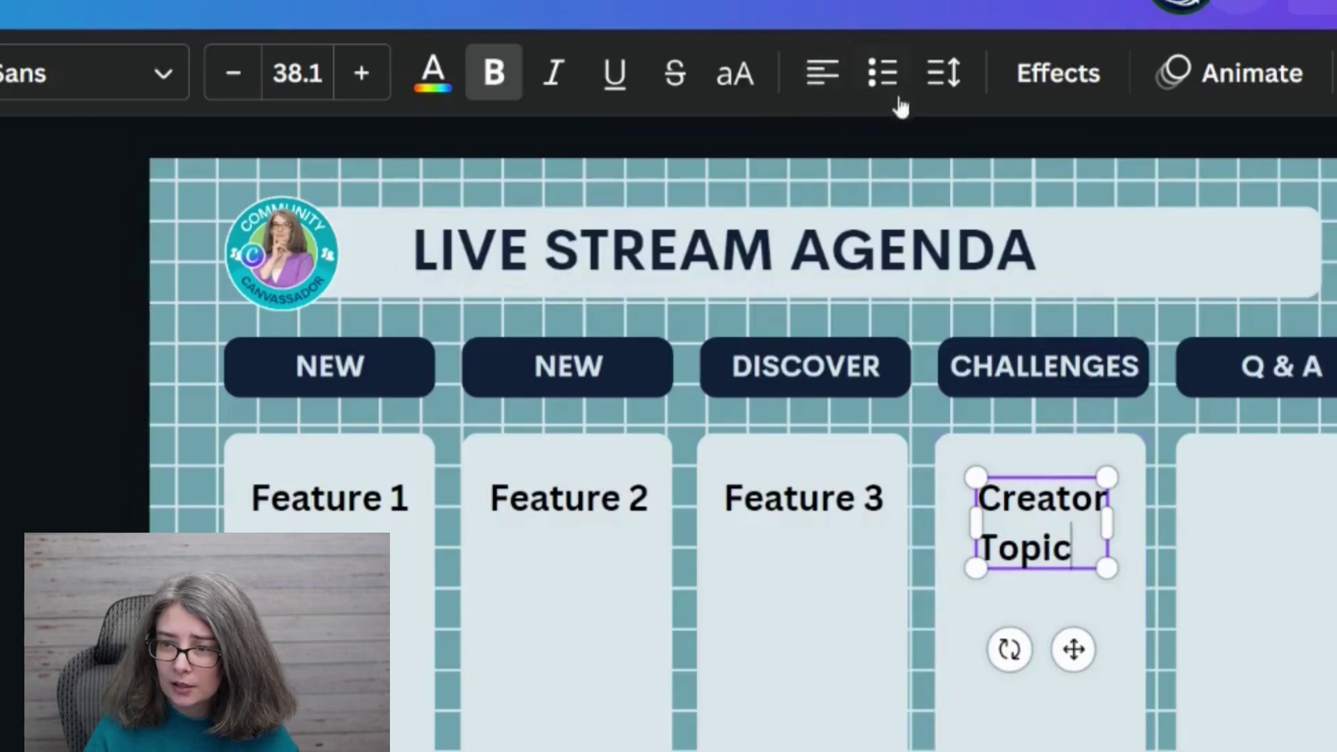
# Step: Copy the Creator Topic text style onto the Feature 3 and Feature 2 labels
pyautogui.click(937, 93)
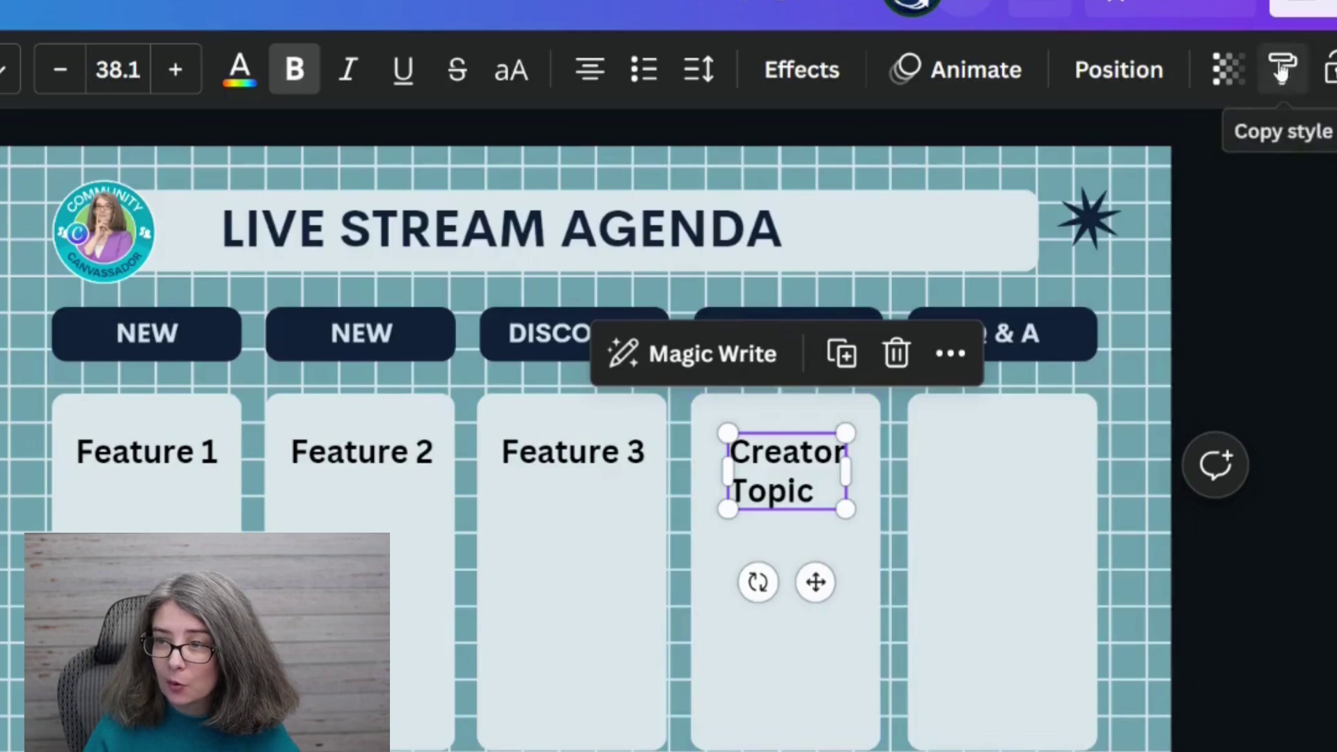
pyautogui.click(1283, 70)
pyautogui.click(585, 465)
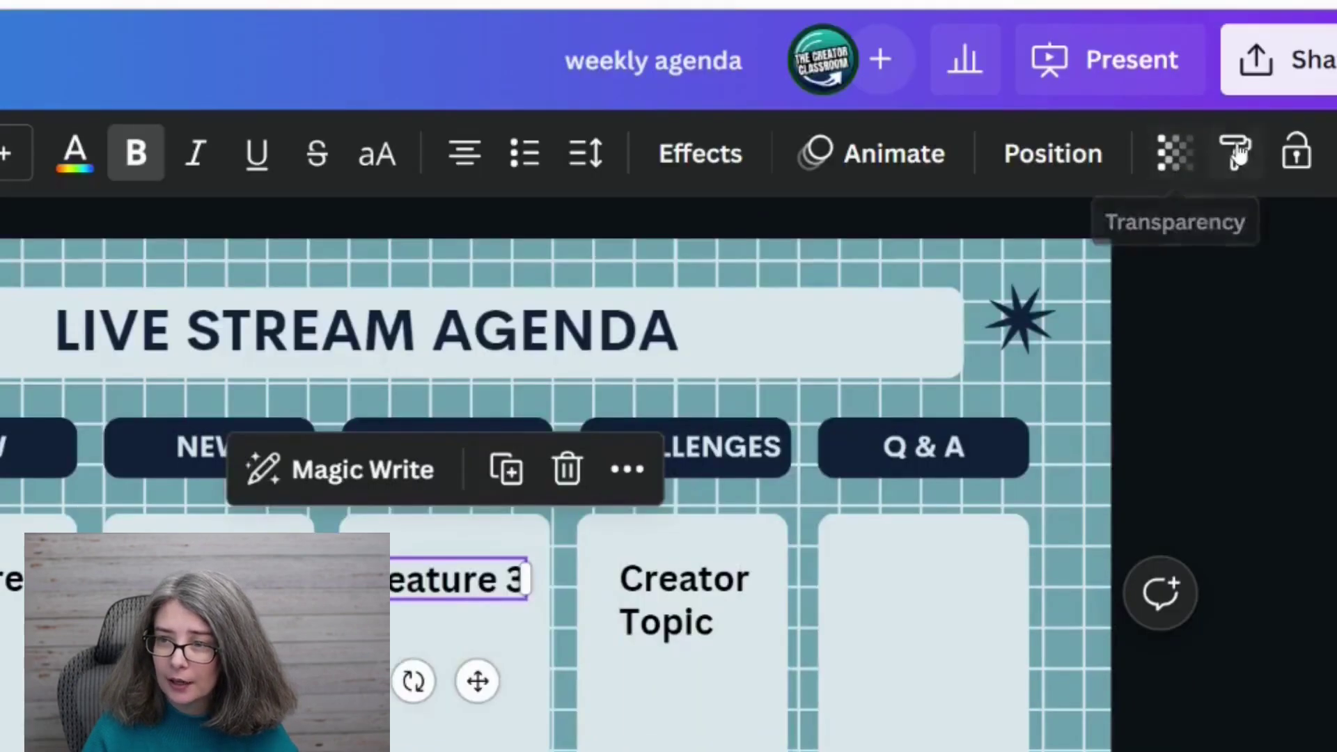
pyautogui.click(1284, 70)
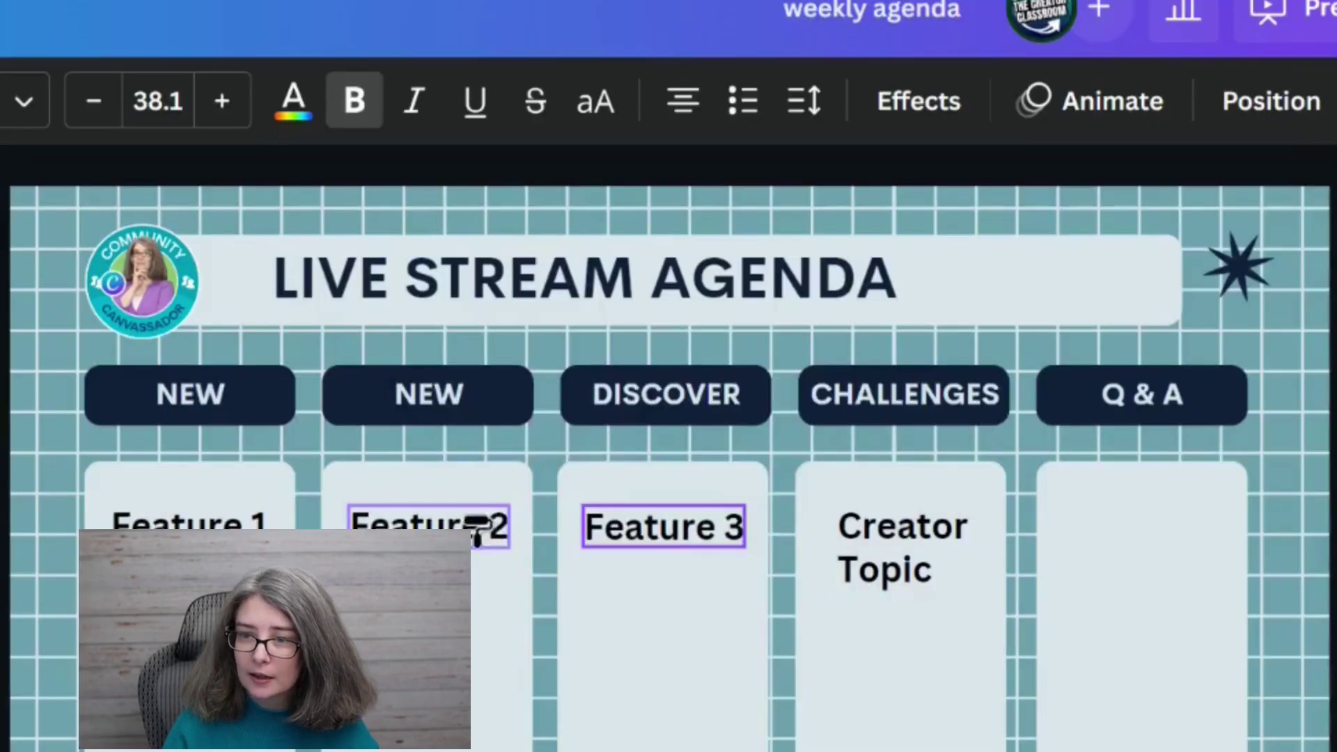
pyautogui.click(478, 530)
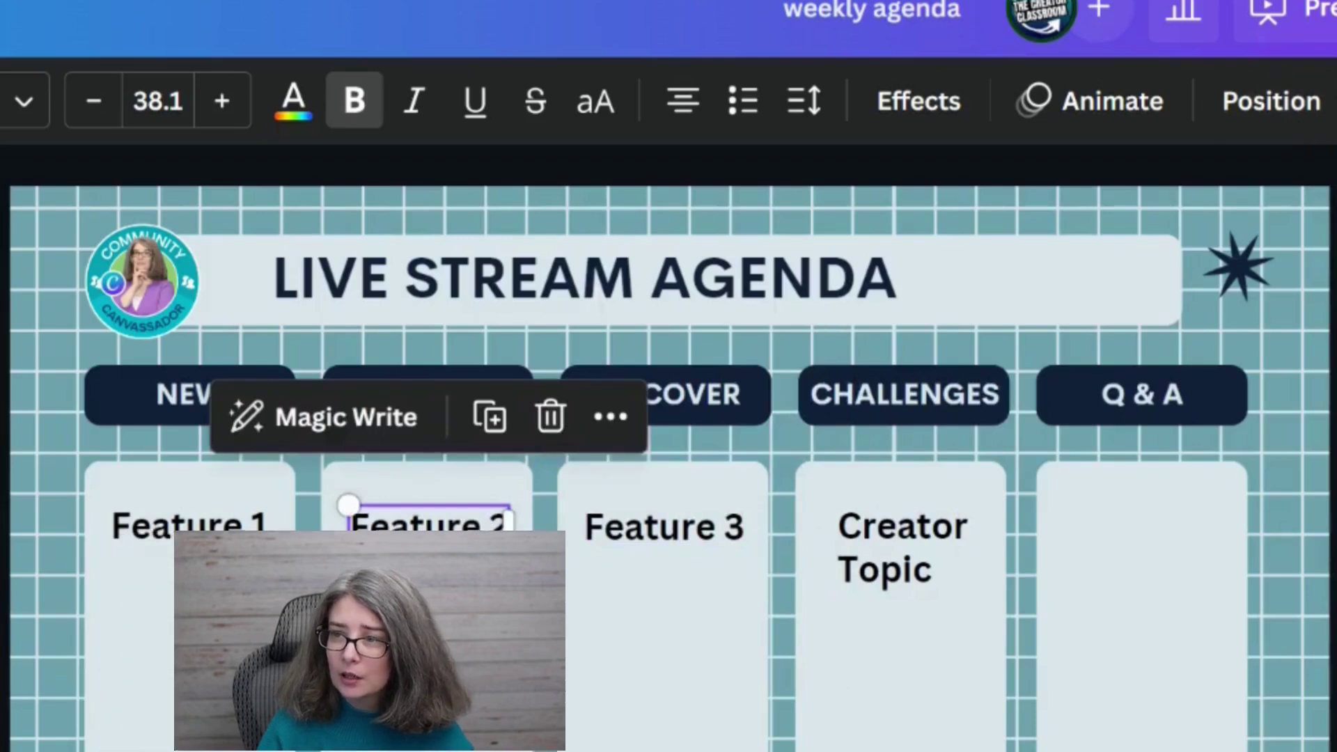
# Step: Add two blank lines below the Feature 1 text to match the two-line labels
pyautogui.click(167, 540)
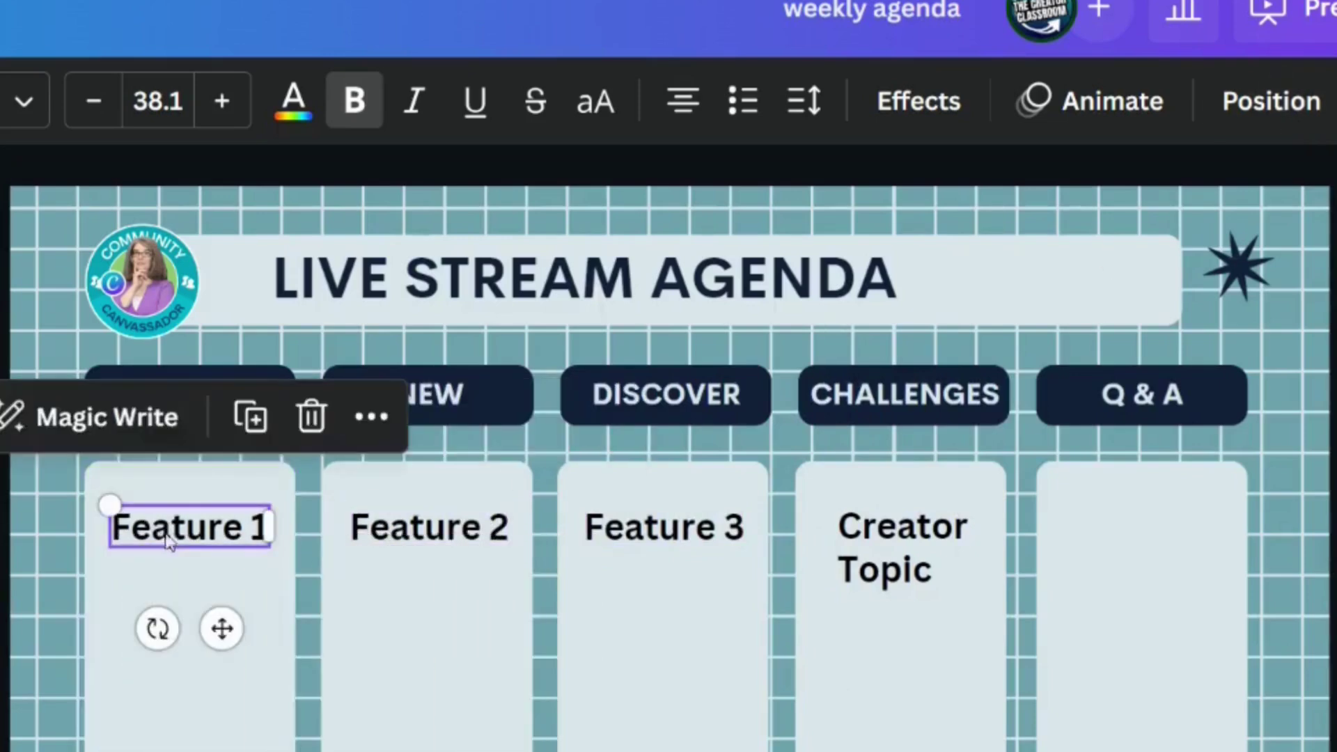
pyautogui.click(245, 540)
pyautogui.press('Return')
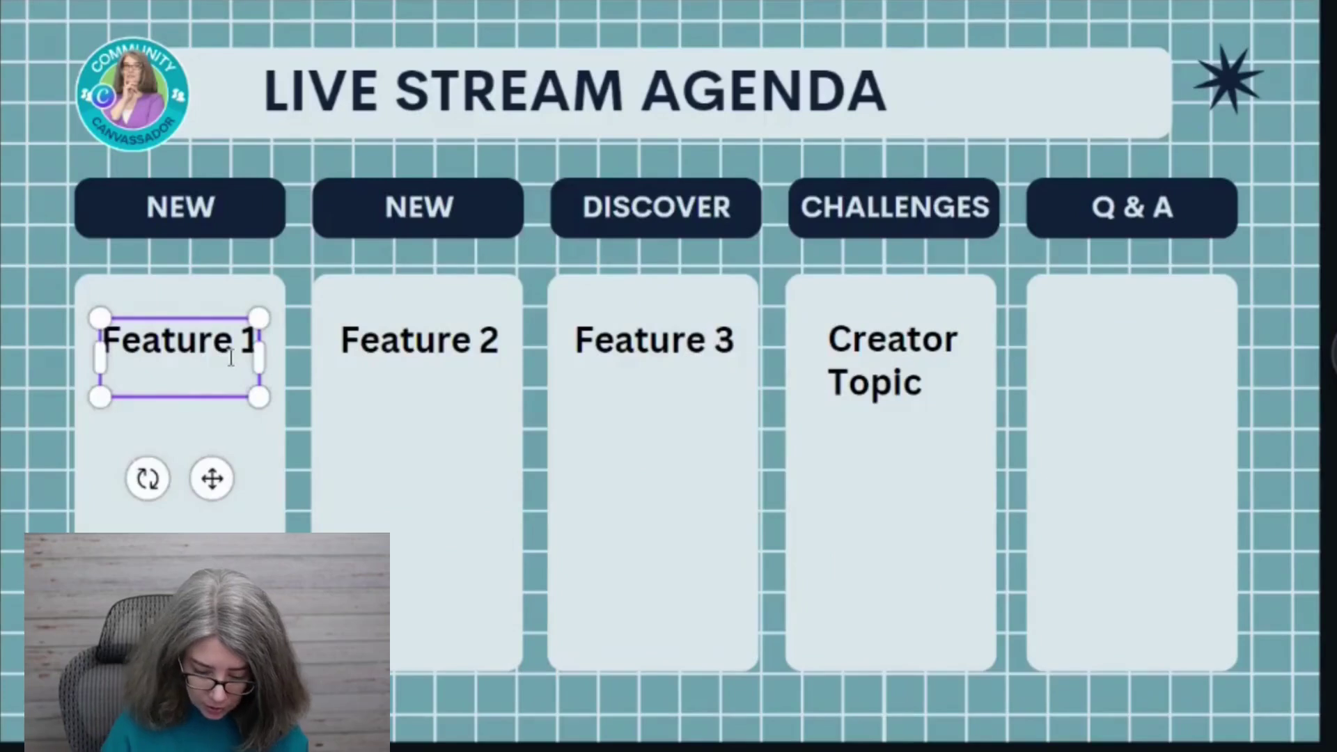
pyautogui.press('Return')
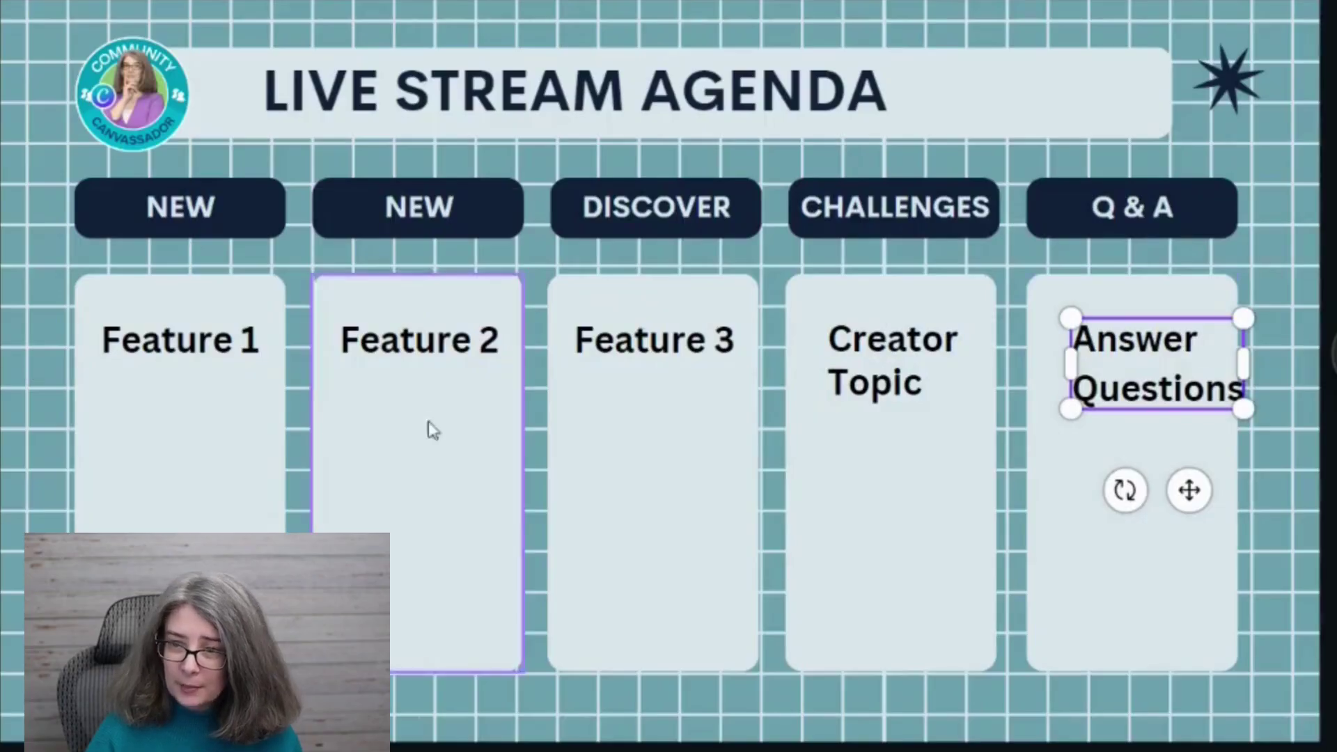
pyautogui.press('Escape')
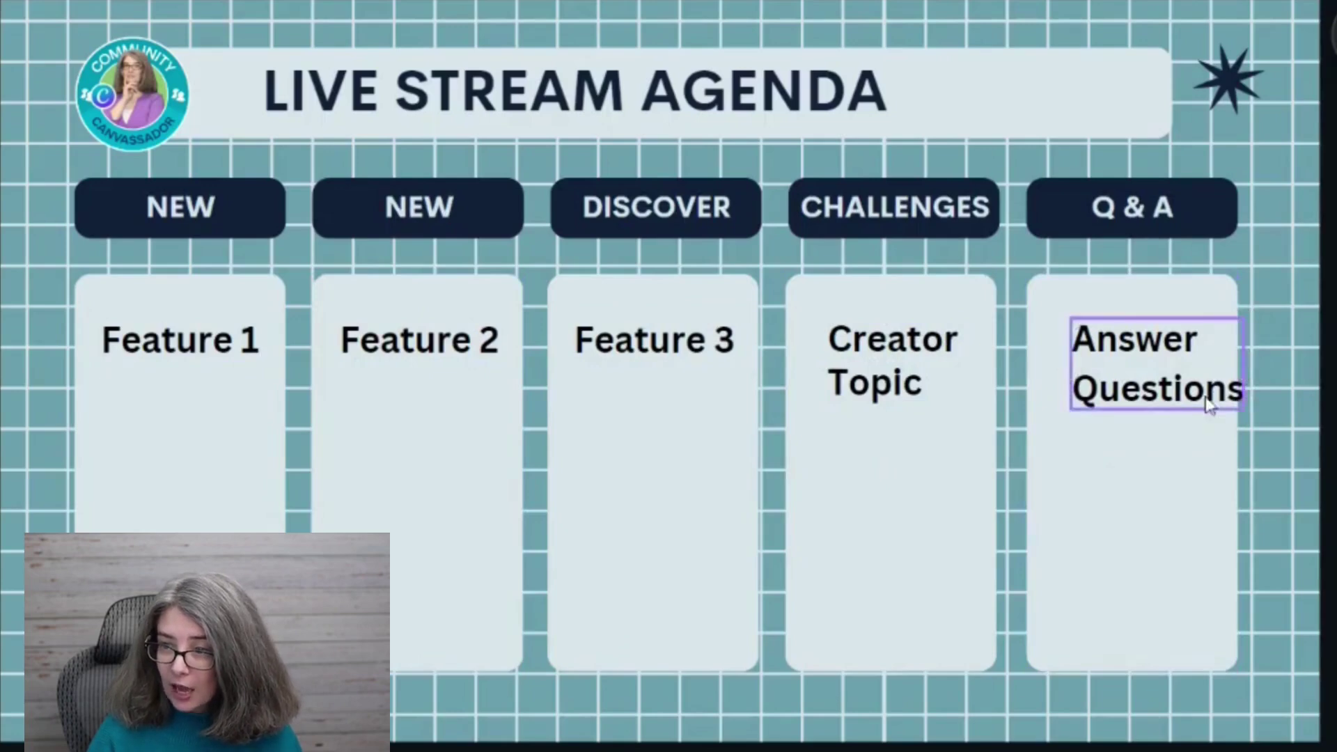
# Step: Select all five card labels and align their tops to one shared line
pyautogui.moveTo(1175, 404); pyautogui.dragTo(524, 357)
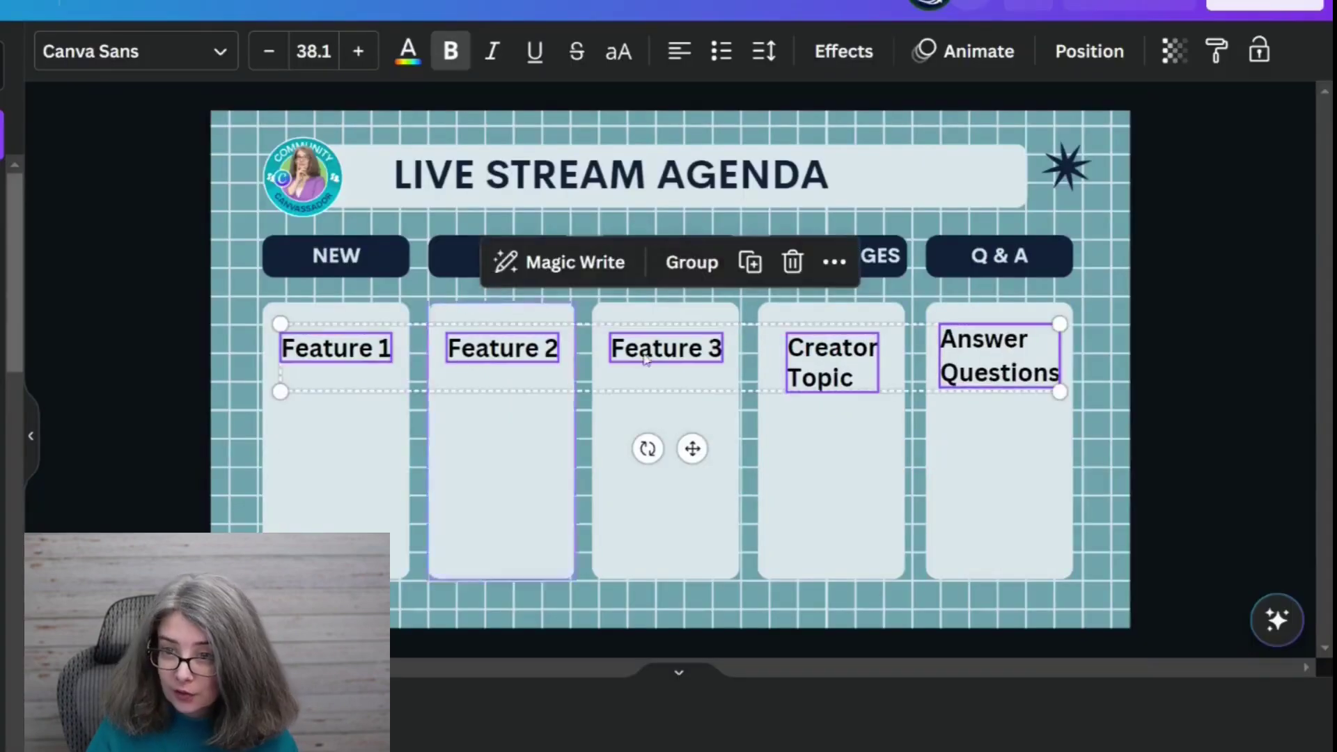
pyautogui.click(1090, 54)
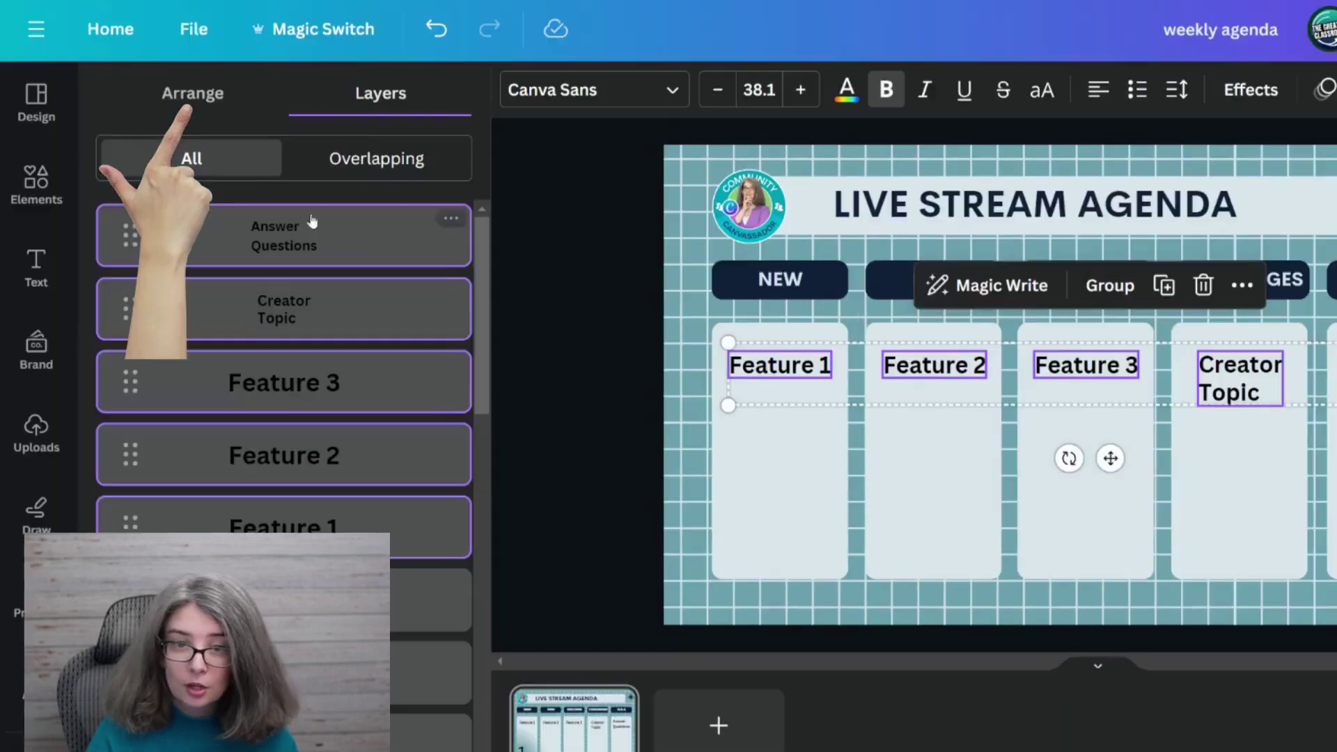
pyautogui.click(197, 94)
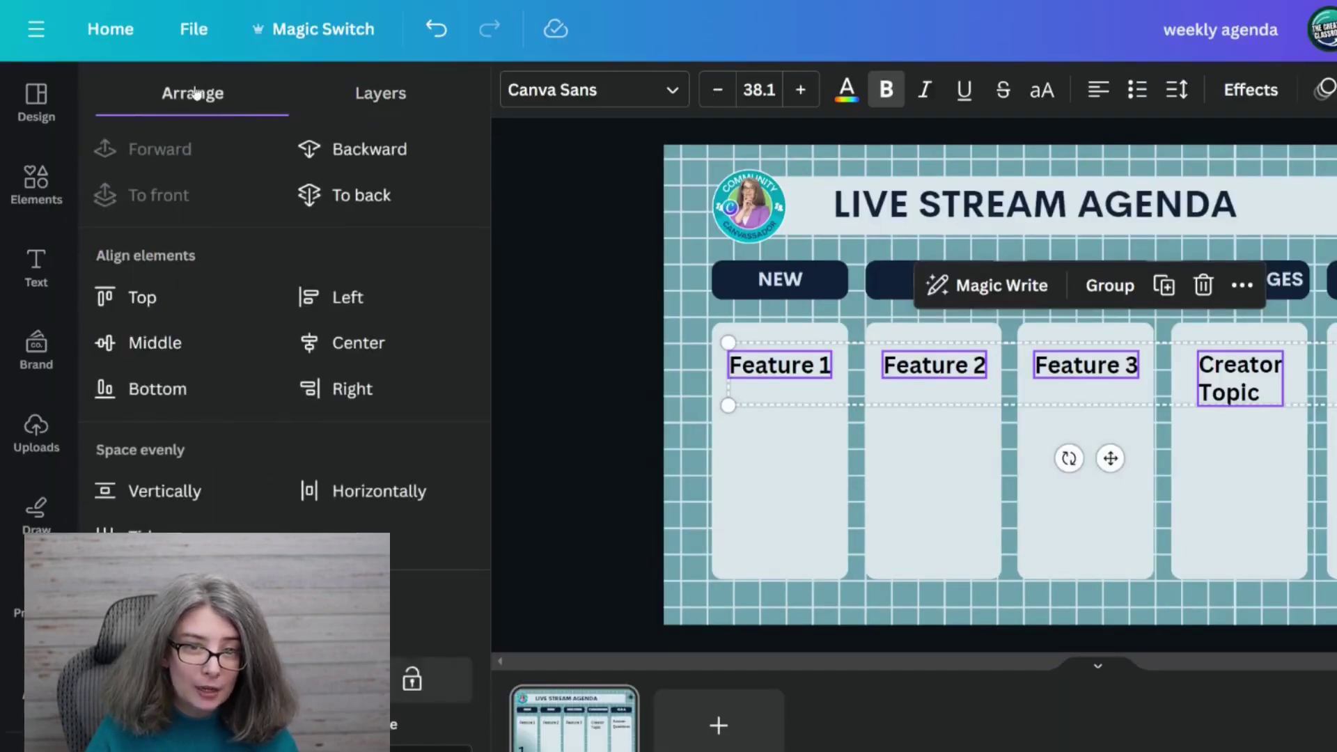
pyautogui.click(151, 304)
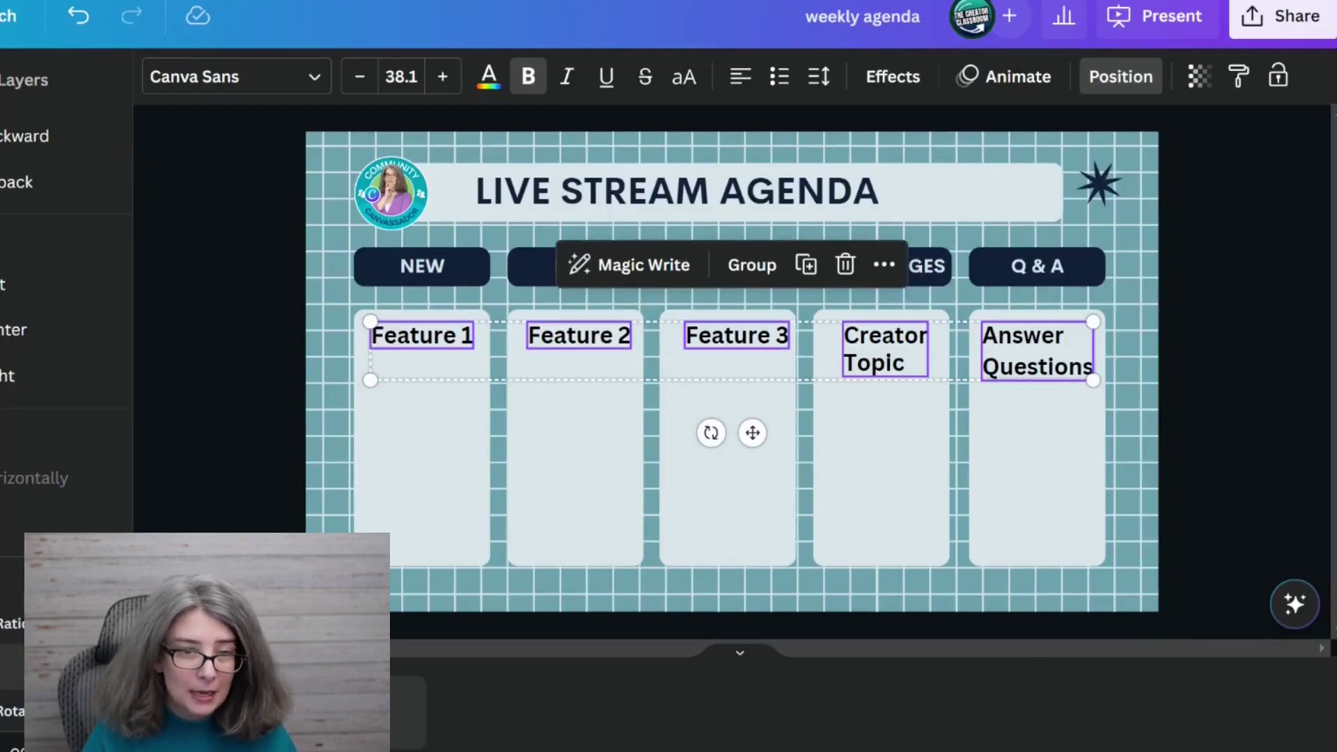
# Step: Center Feature 3 in its card and shift Creator Topic left for even spacing
pyautogui.click(210, 400)
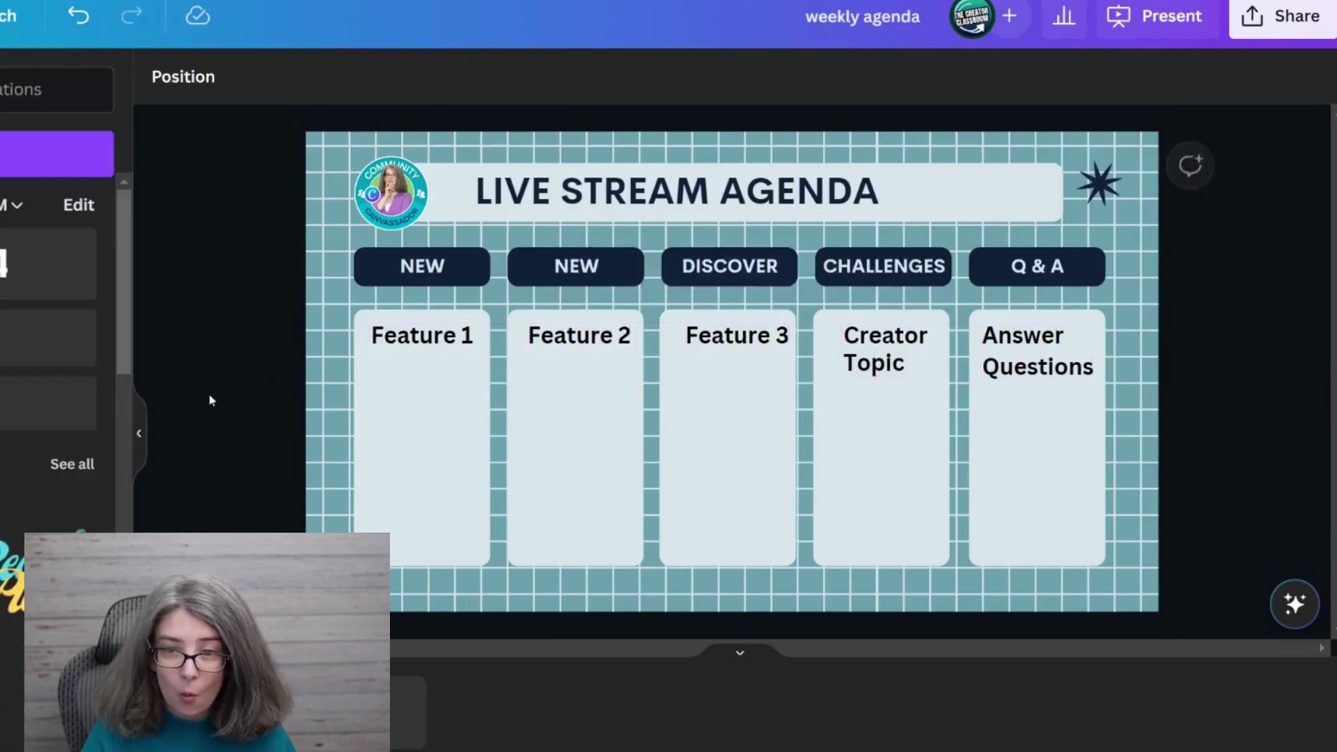
pyautogui.click(746, 335)
pyautogui.moveTo(759, 336); pyautogui.dragTo(750, 336)
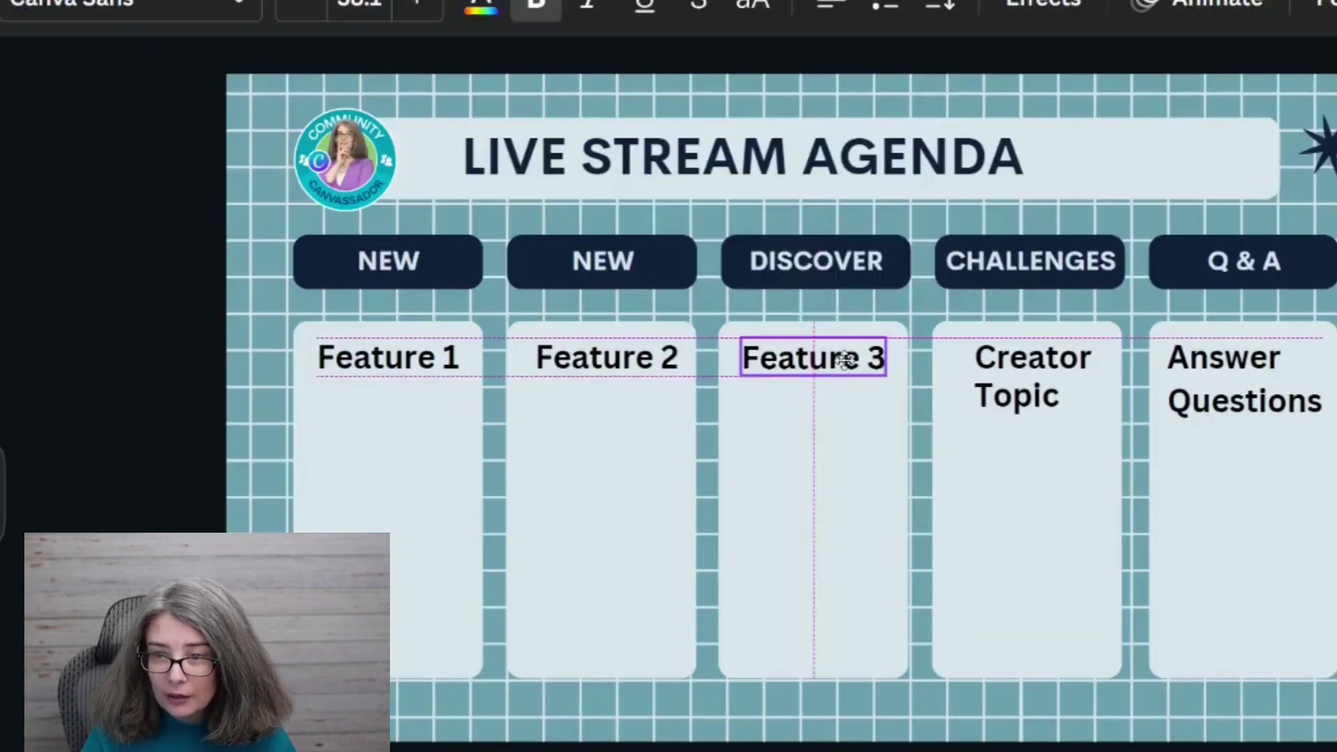
pyautogui.moveTo(1057, 369); pyautogui.dragTo(1040, 360)
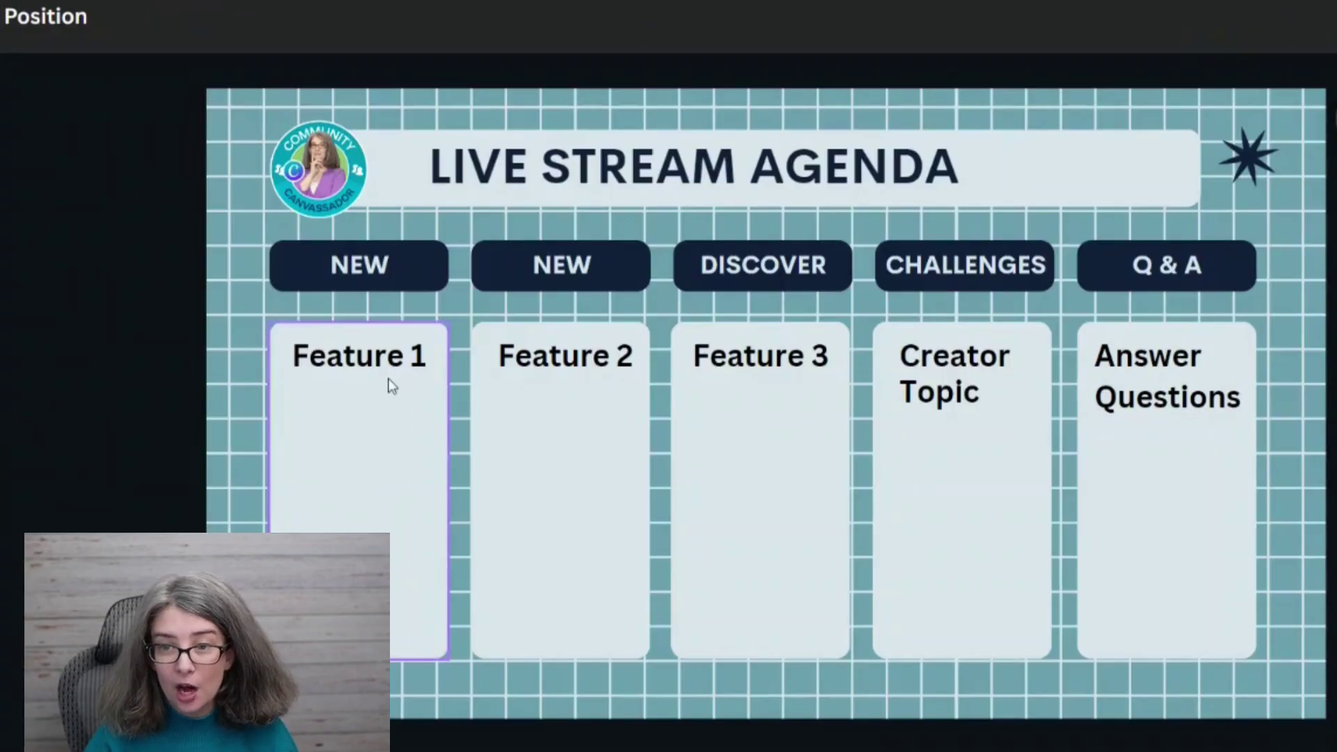
# Step: Nudge Feature 1 left, then duplicate the first card box and line the copy over the original
pyautogui.click(388, 366)
pyautogui.moveTo(388, 365); pyautogui.dragTo(384, 366)
pyautogui.click(536, 361)
pyautogui.click(451, 502)
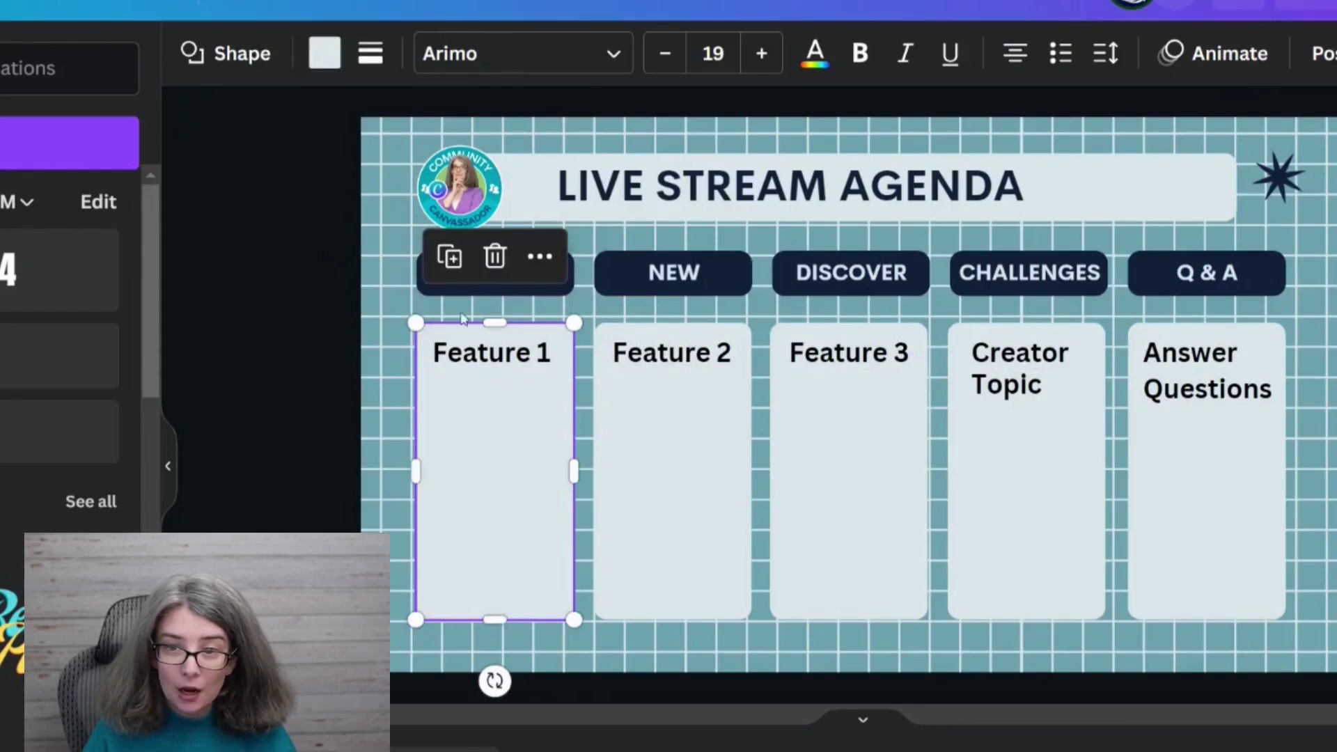
pyautogui.click(449, 259)
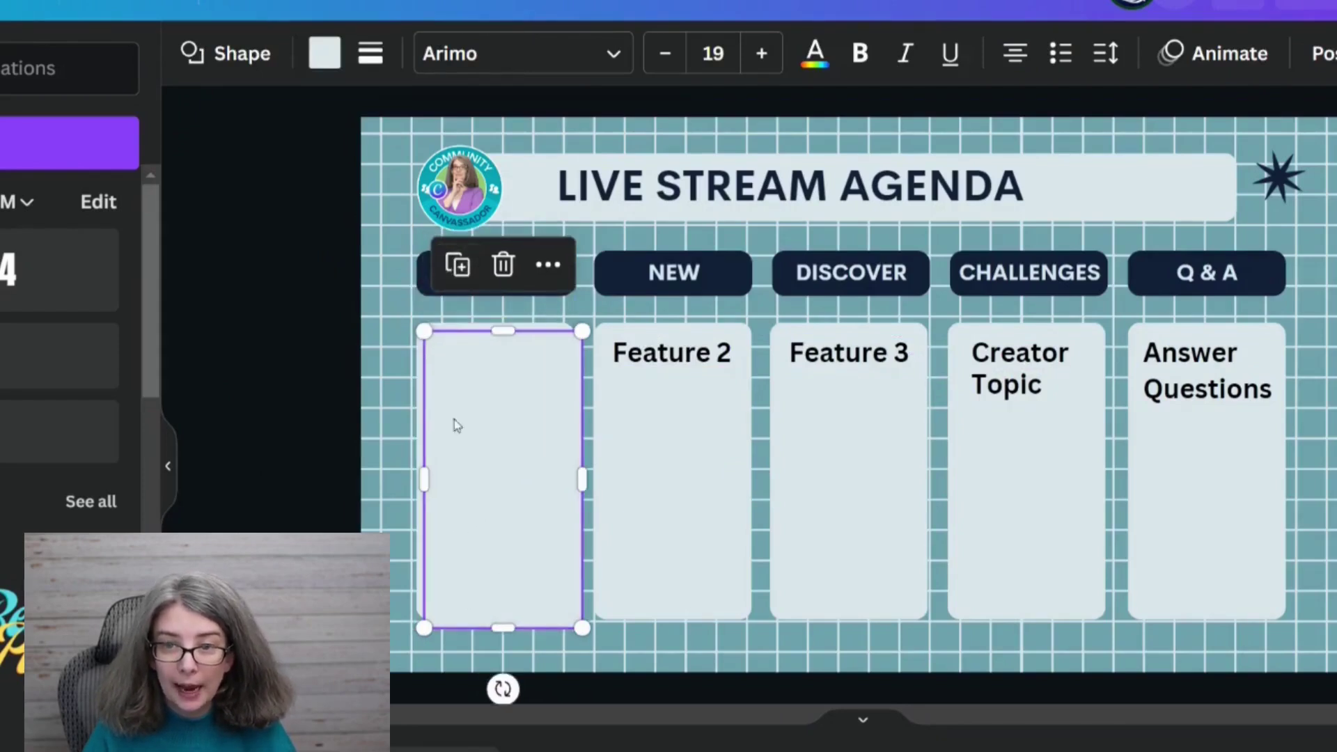
pyautogui.moveTo(499, 554); pyautogui.dragTo(491, 545)
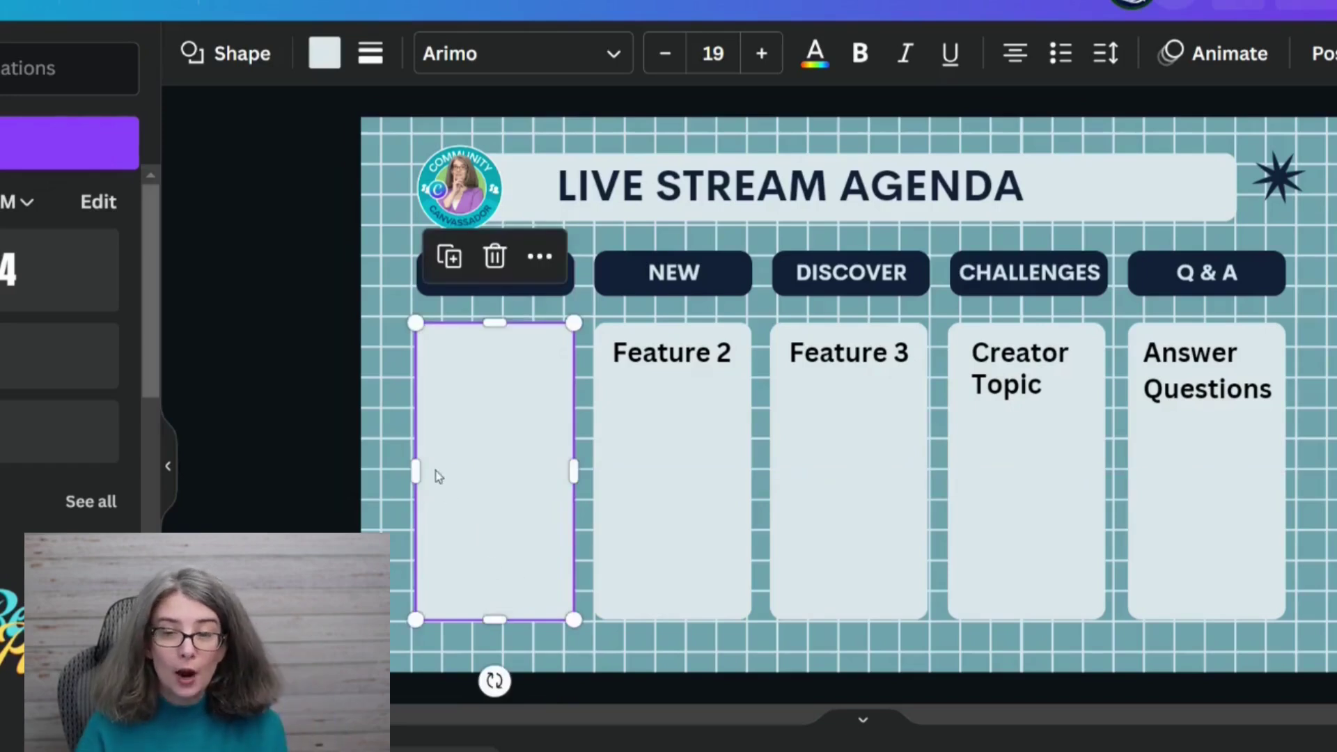
pyautogui.click(265, 454)
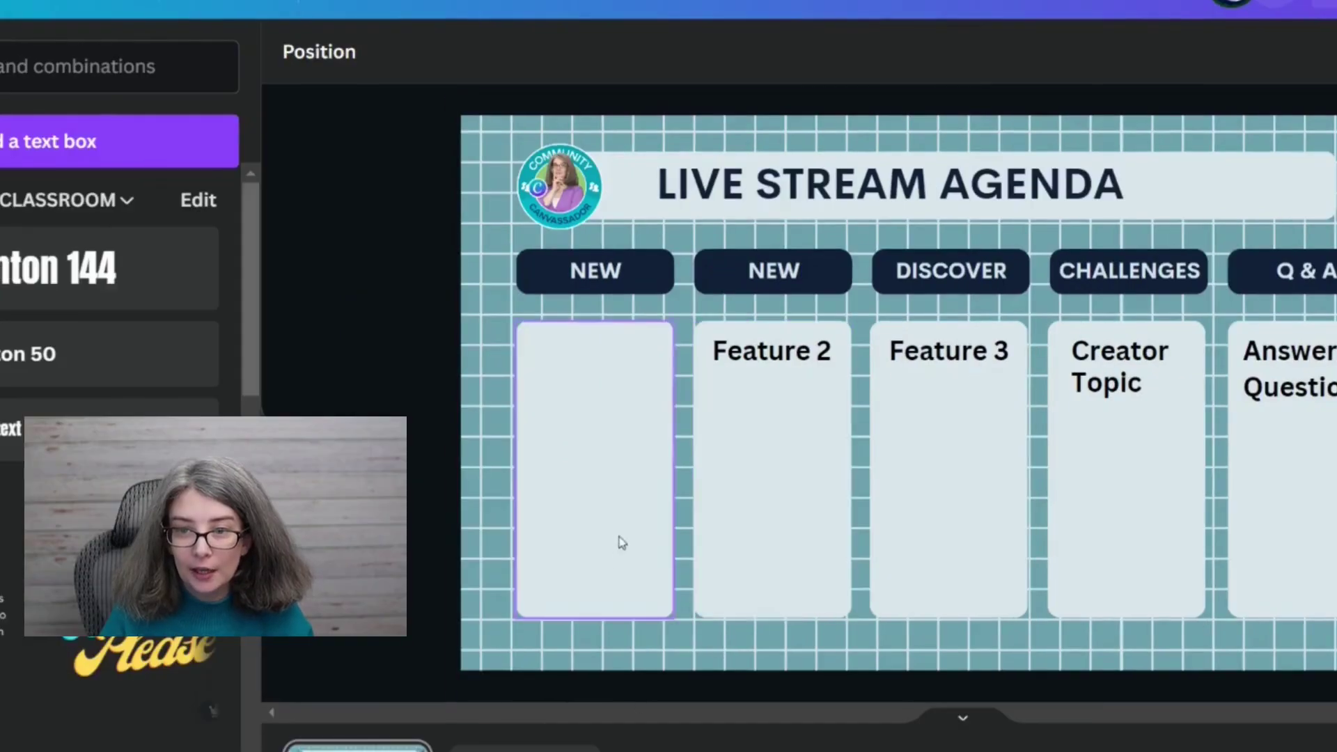
# Step: Slide the blank first-card copy down below the Feature 1 label
pyautogui.click(617, 515)
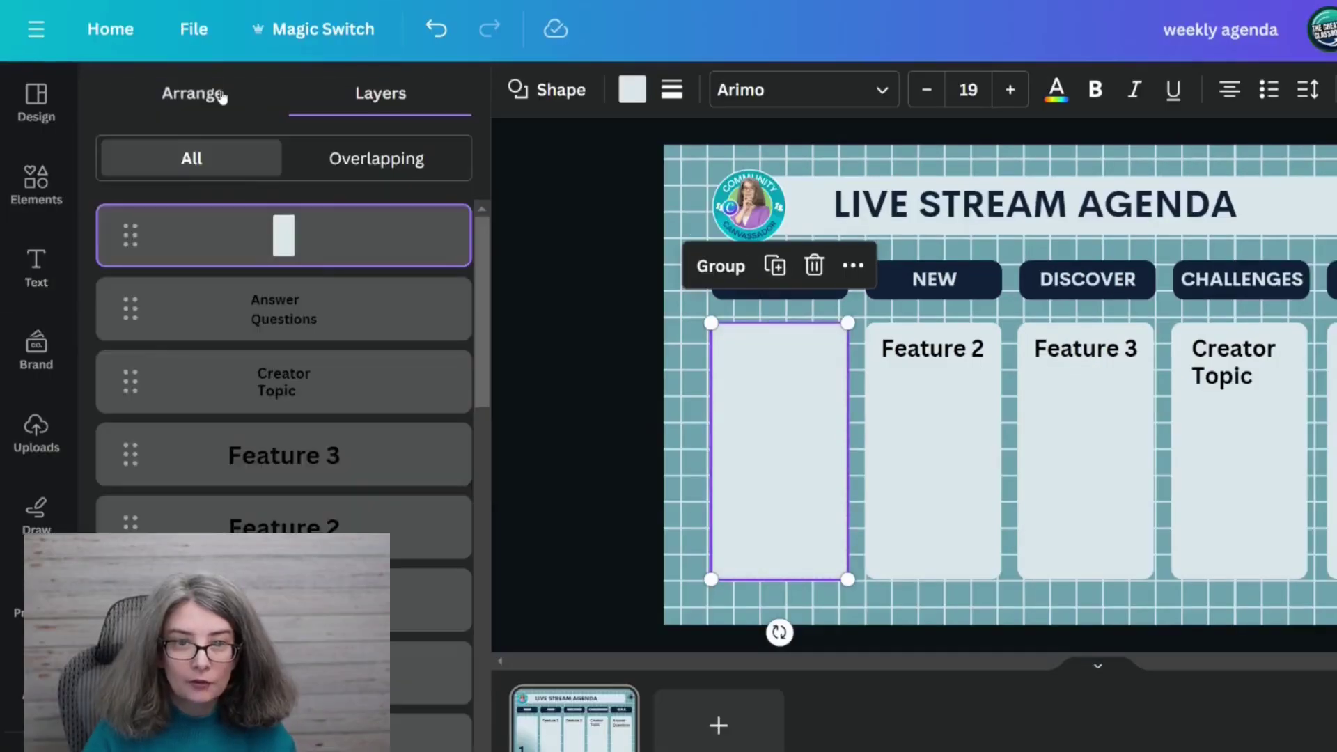
pyautogui.click(222, 98)
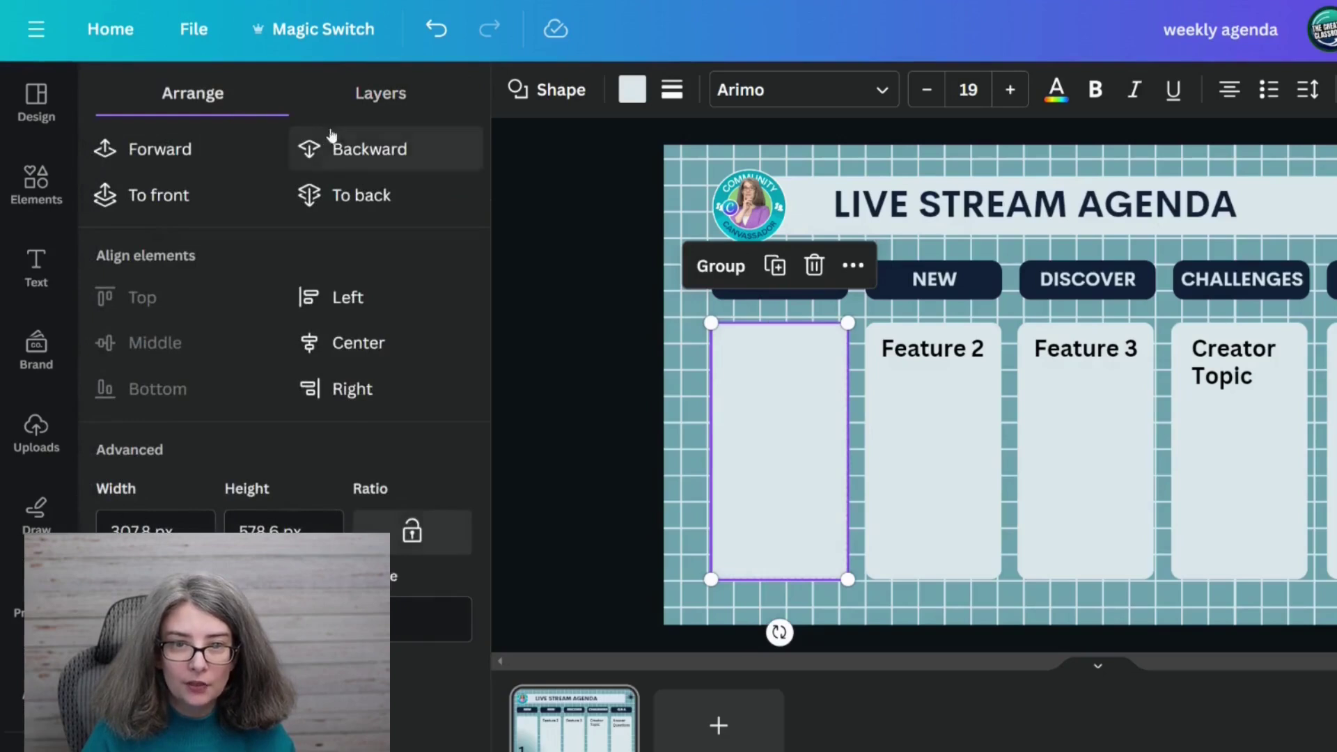
pyautogui.click(405, 349)
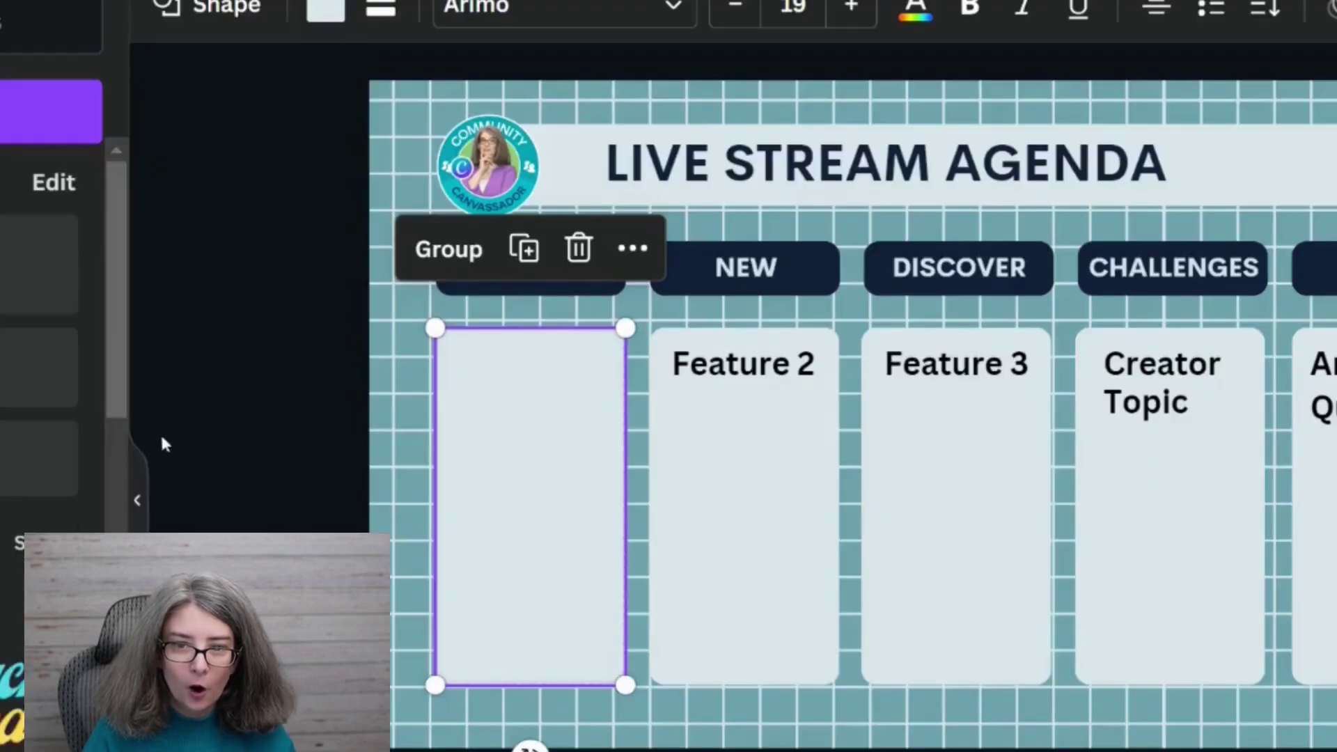
pyautogui.click(263, 396)
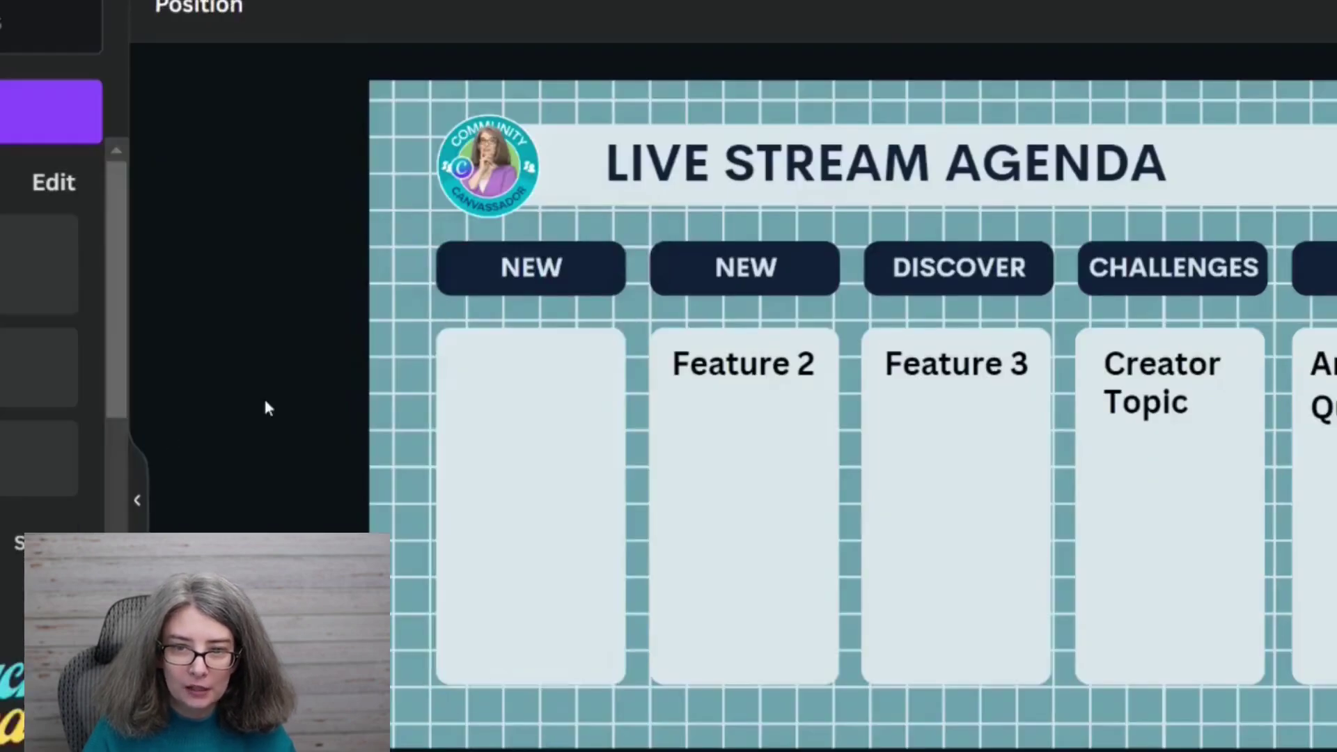
pyautogui.click(490, 345)
pyautogui.moveTo(490, 348); pyautogui.dragTo(484, 399)
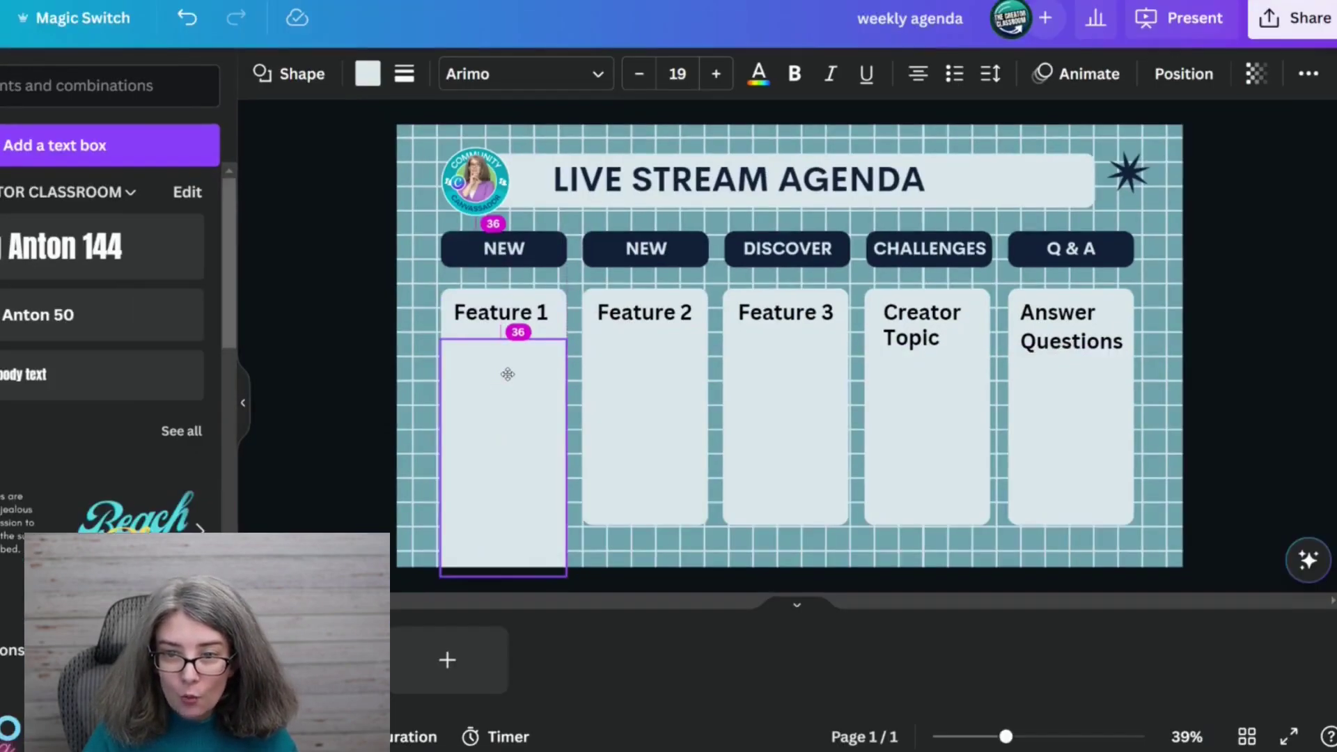
pyautogui.moveTo(507, 374); pyautogui.dragTo(507, 375)
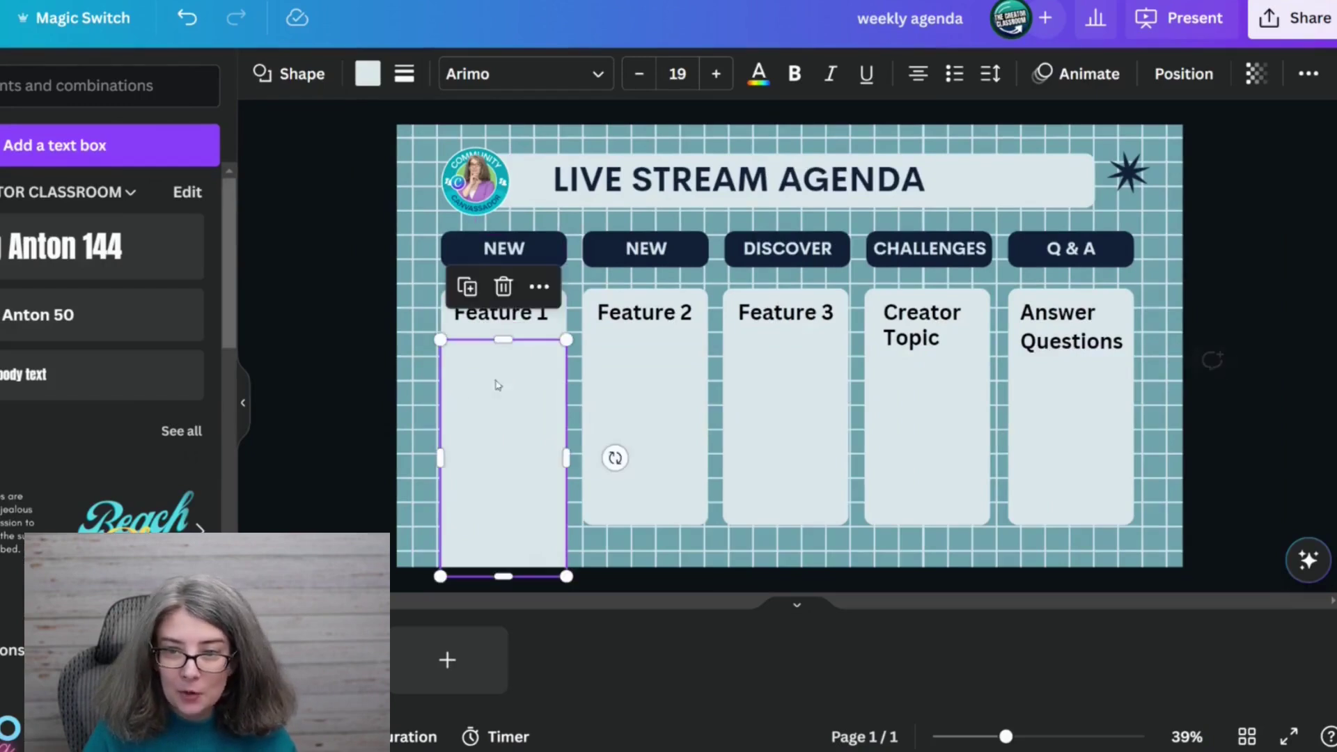
pyautogui.click(314, 328)
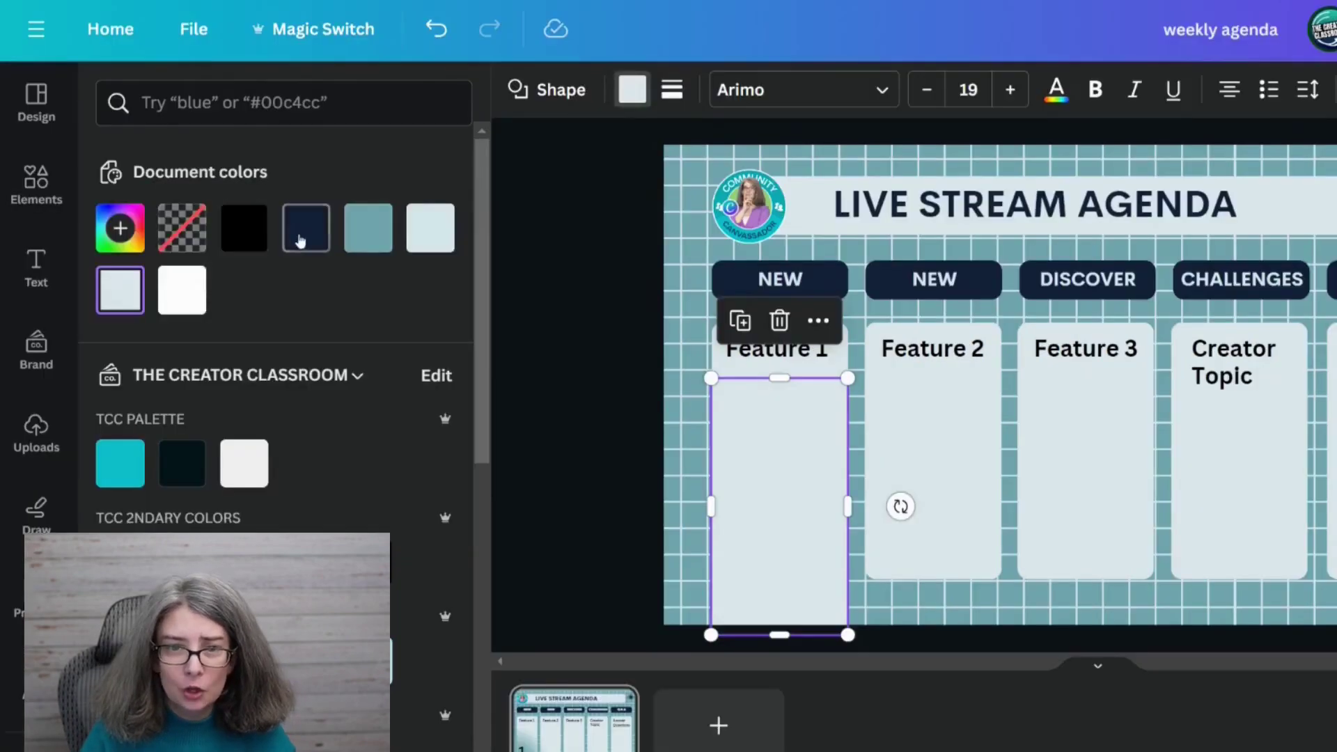
# Step: Fill the lowered copy dark navy and move it up to cover the Feature 1 card
pyautogui.click(306, 230)
pyautogui.click(568, 341)
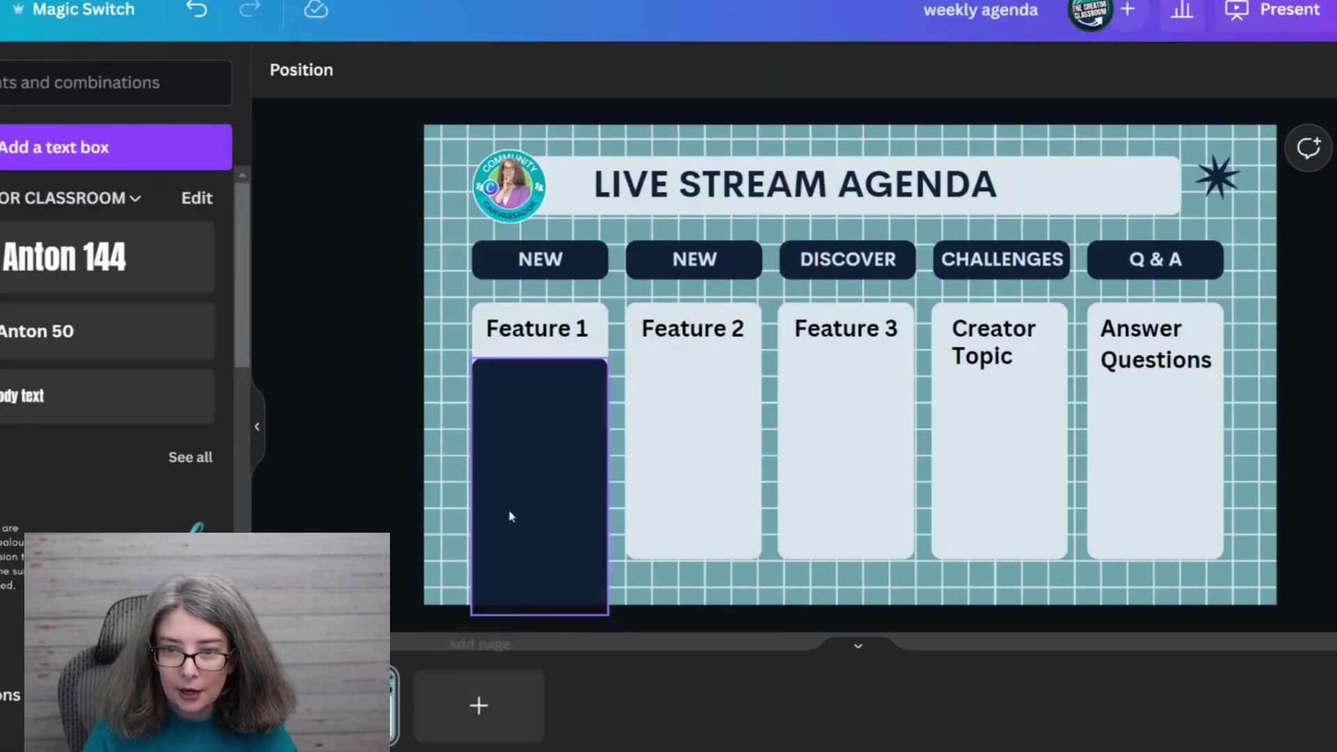
pyautogui.click(582, 543)
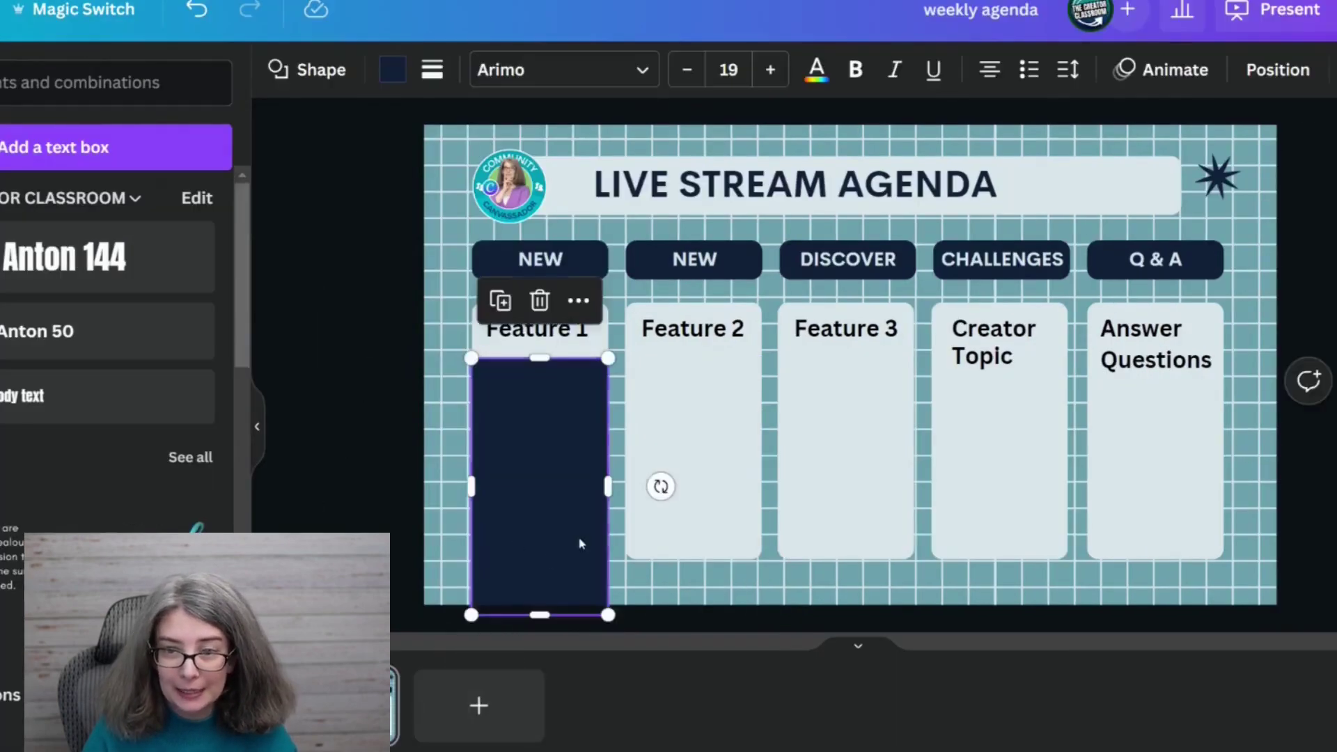
pyautogui.moveTo(548, 480); pyautogui.dragTo(541, 463)
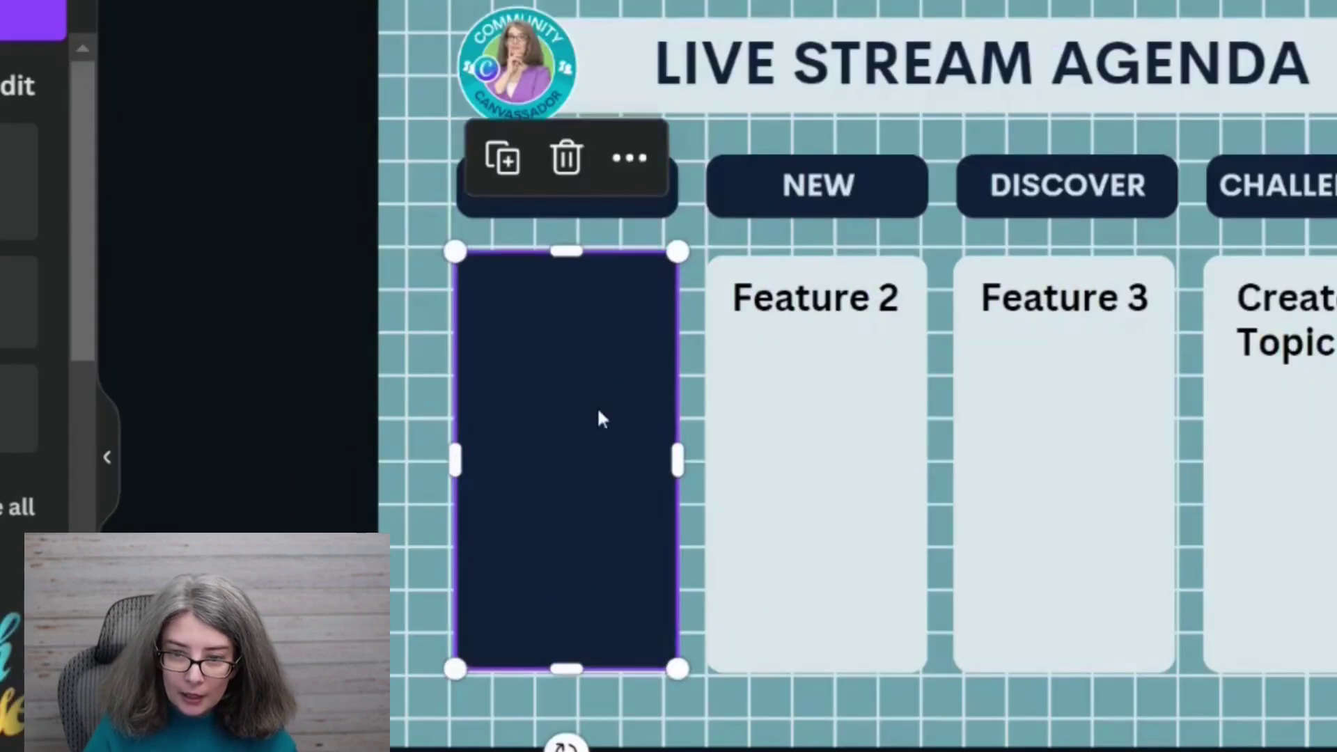
pyautogui.press('Escape')
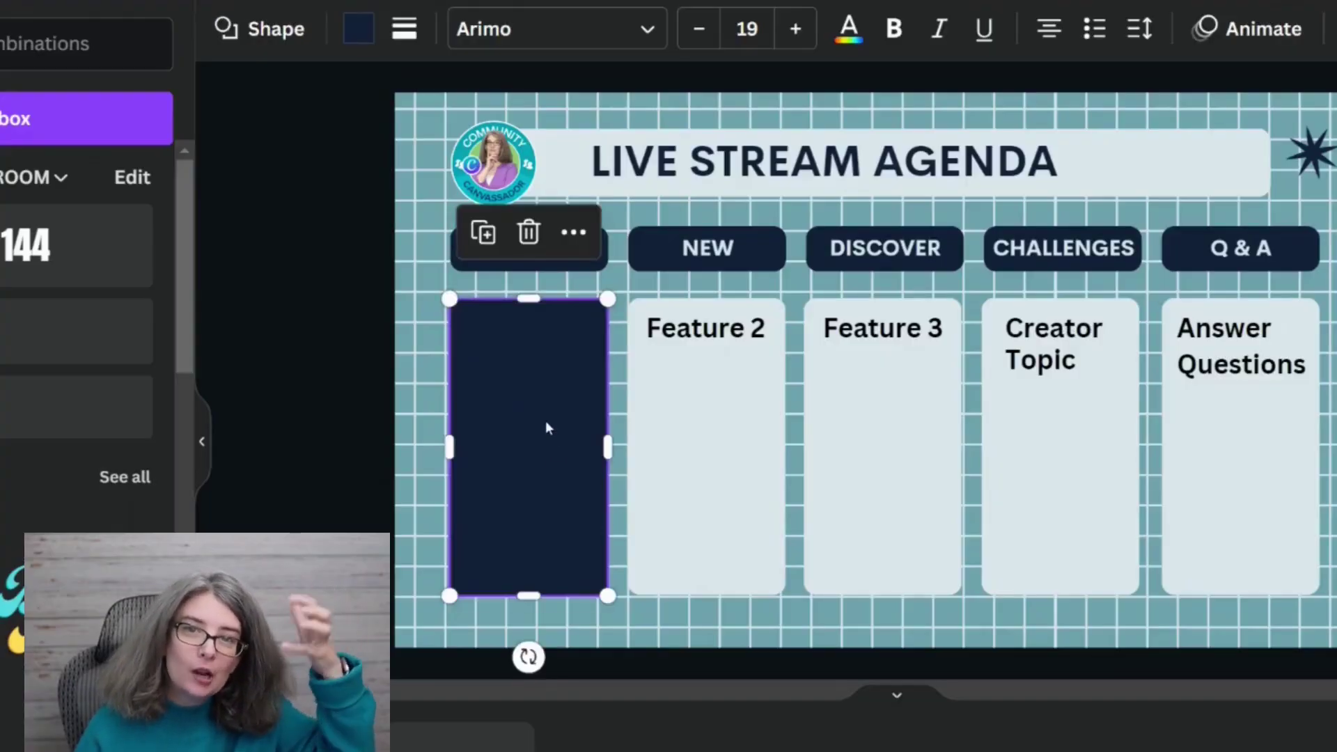
# Step: Duplicate the navy card over the remaining four columns, nudging the DISCOVER and Q & A copies into line
pyautogui.click(483, 232)
pyautogui.moveTo(514, 467)
pyautogui.mouseDown()
pyautogui.moveTo(692, 445)
pyautogui.moveTo(714, 483)
pyautogui.mouseUp()
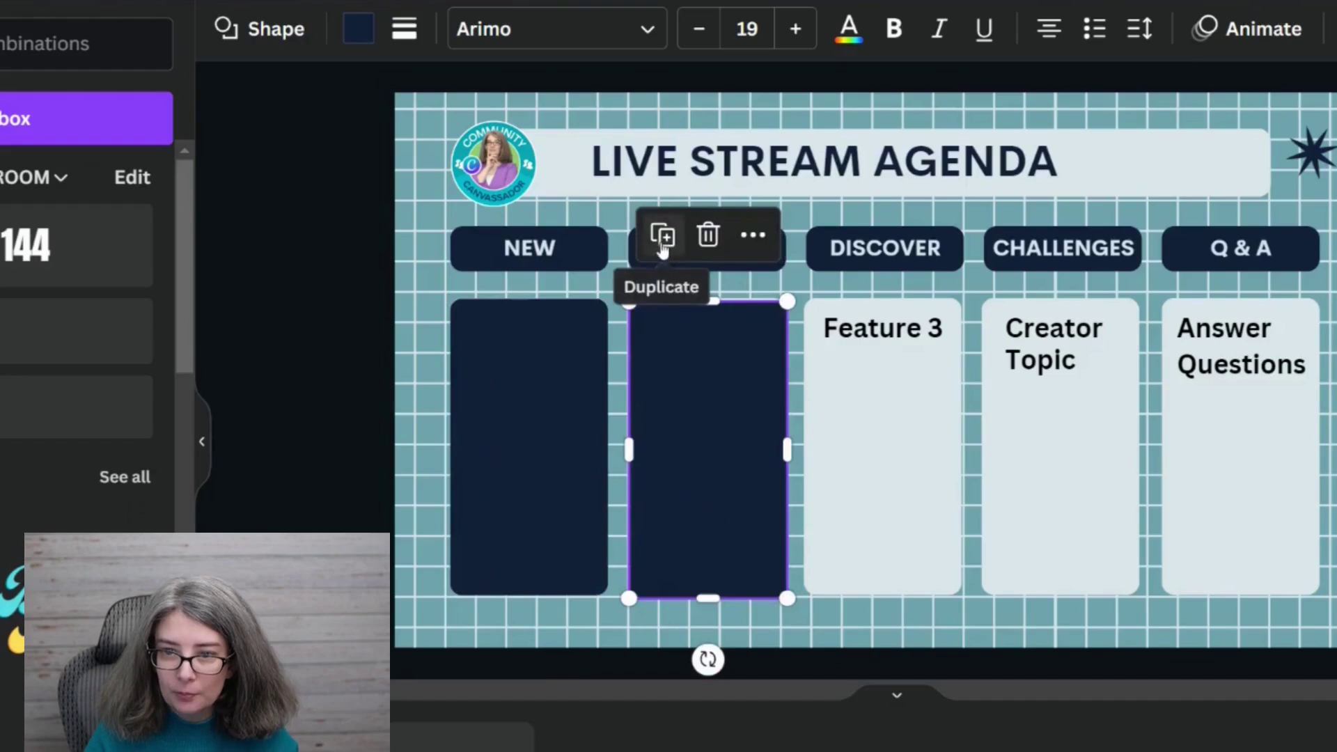
pyautogui.click(662, 240)
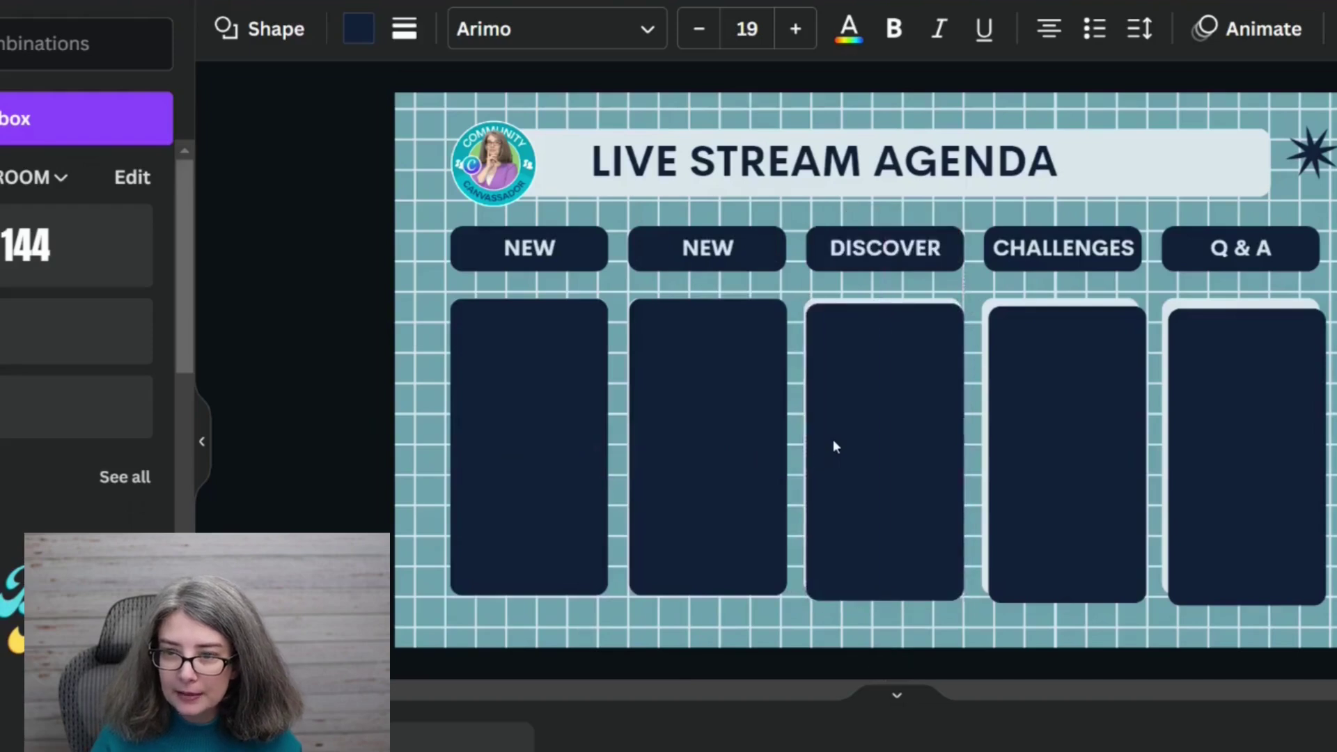
pyautogui.press('Up')
pyautogui.press('Up')
pyautogui.press('Up')
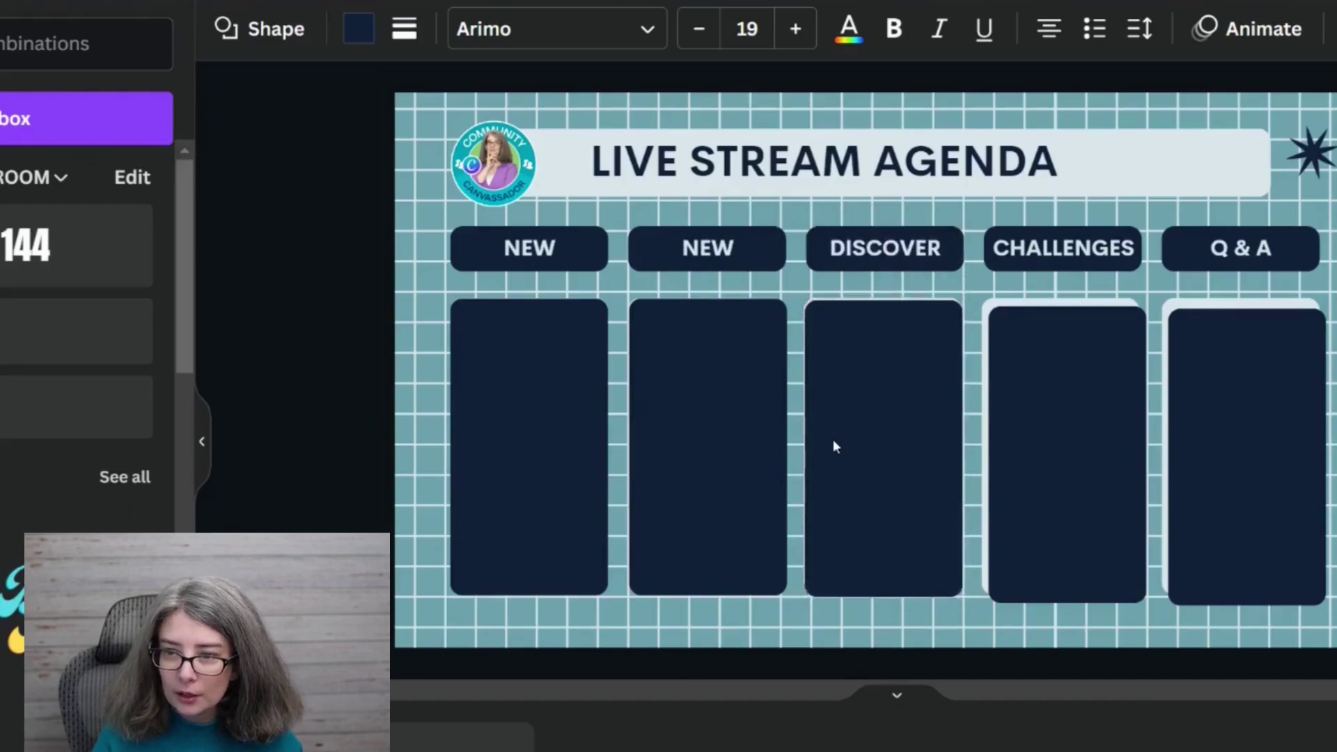
pyautogui.click(1065, 453)
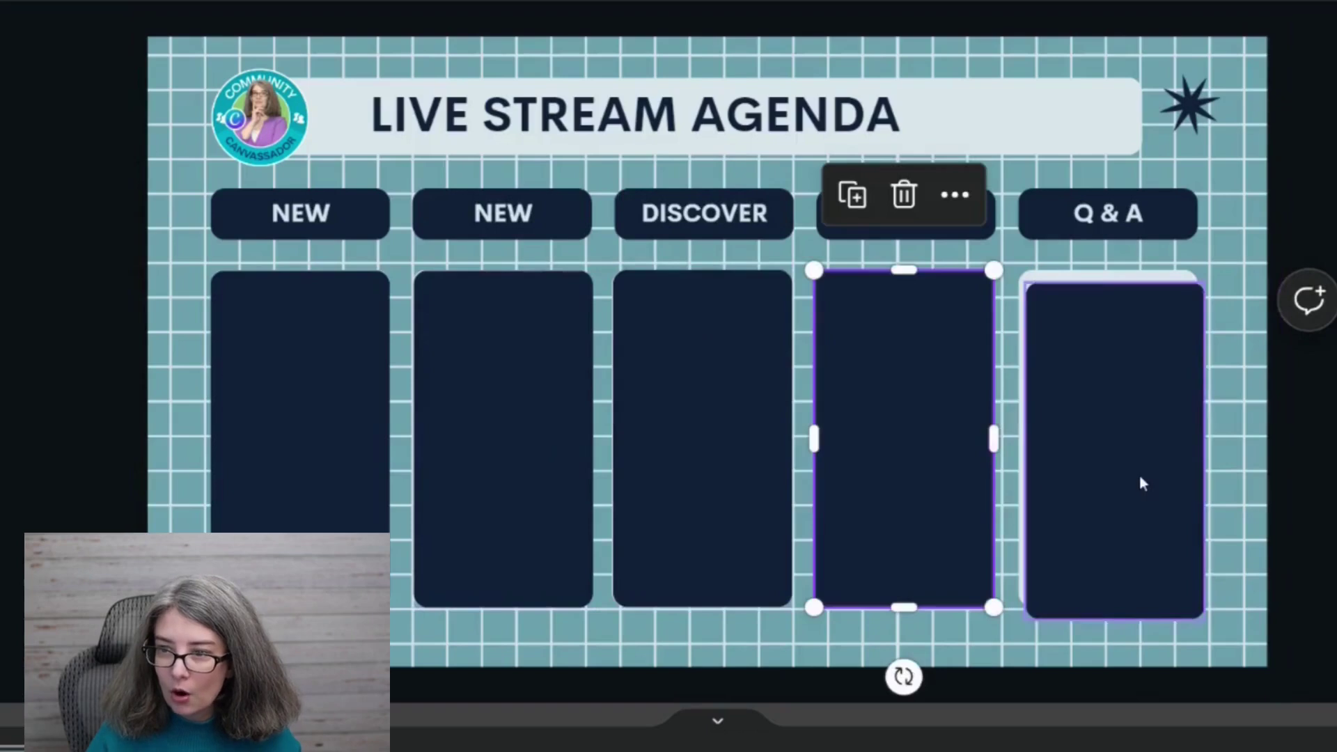
pyautogui.click(1136, 475)
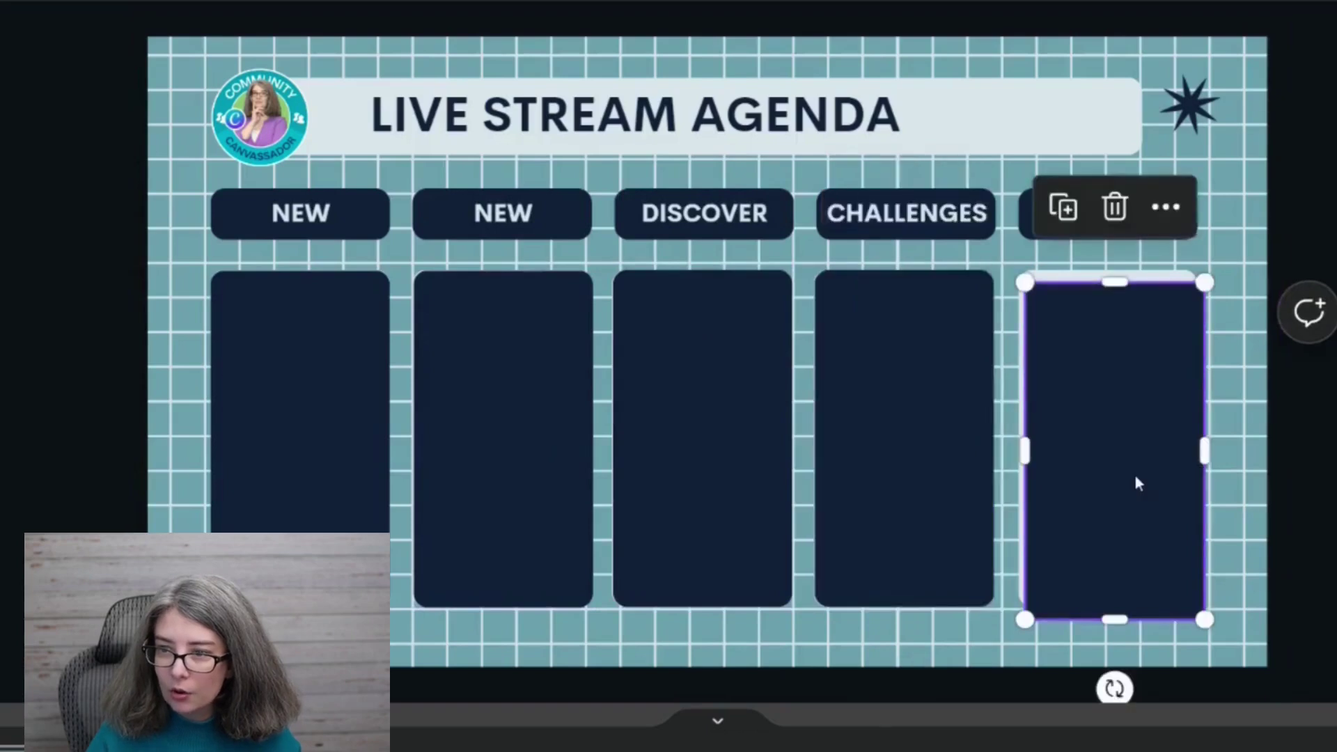
pyautogui.press('Left')
pyautogui.press('Left')
pyautogui.press('Left')
pyautogui.press('Left')
pyautogui.press('Left')
pyautogui.press('Left')
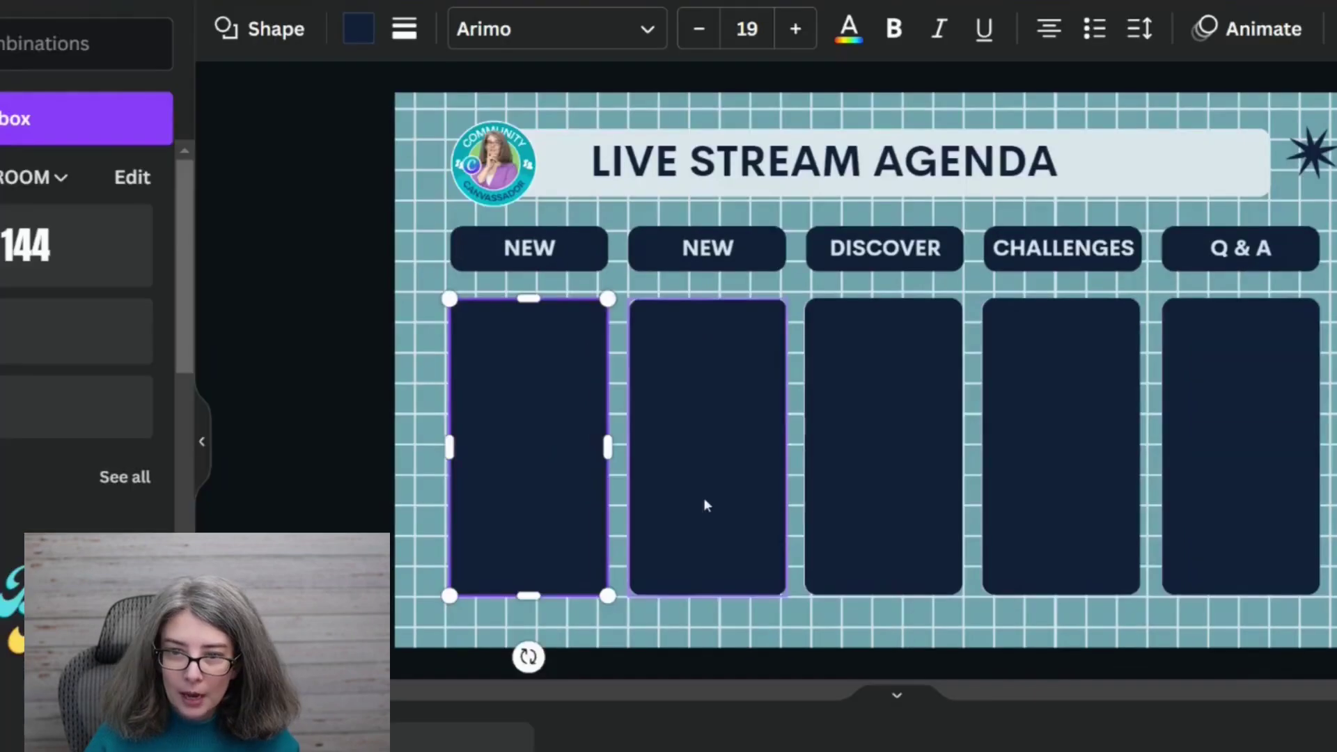
# Step: Multi-select the five navy cover cards and apply Align Top
pyautogui.keyDown('shift'); pyautogui.click(707, 502); pyautogui.keyUp('shift')
pyautogui.keyDown('shift'); pyautogui.click(897, 477); pyautogui.keyUp('shift')
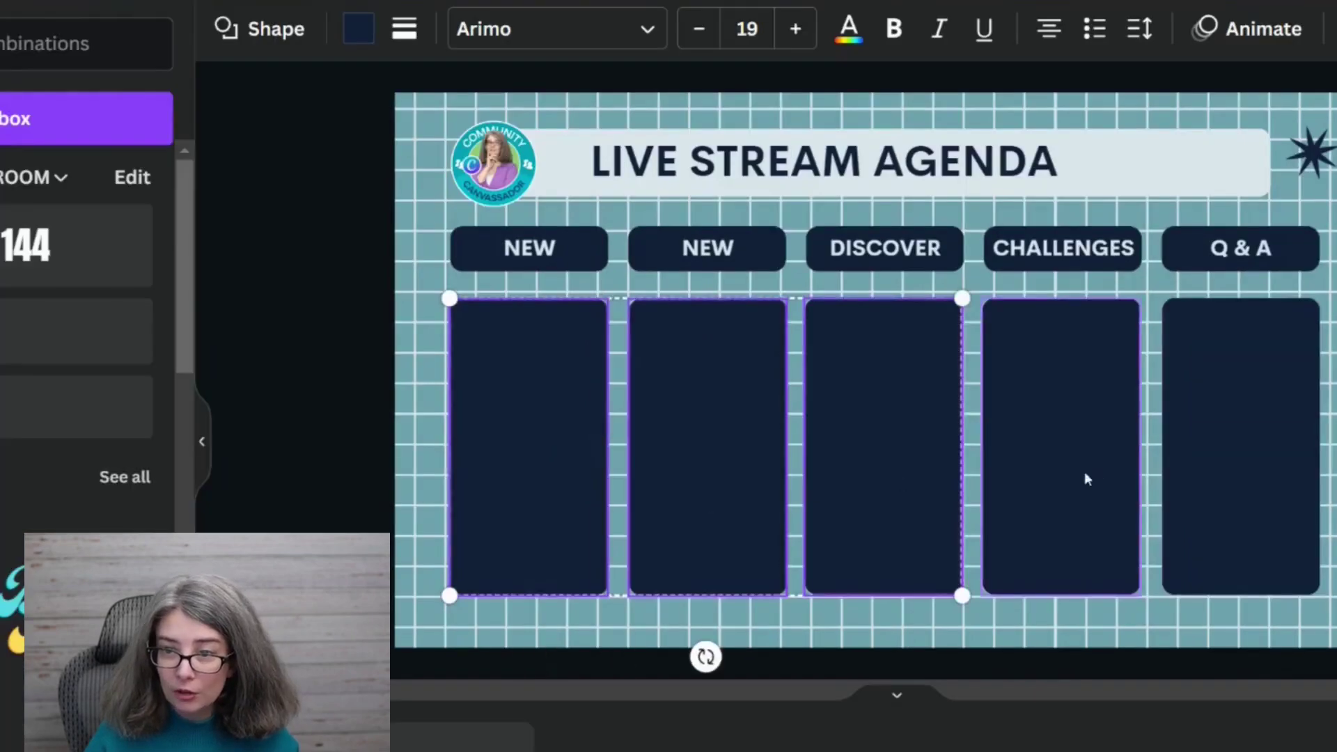
pyautogui.keyDown('shift'); pyautogui.click(1097, 473); pyautogui.keyUp('shift')
pyautogui.keyDown('shift'); pyautogui.click(1310, 473); pyautogui.keyUp('shift')
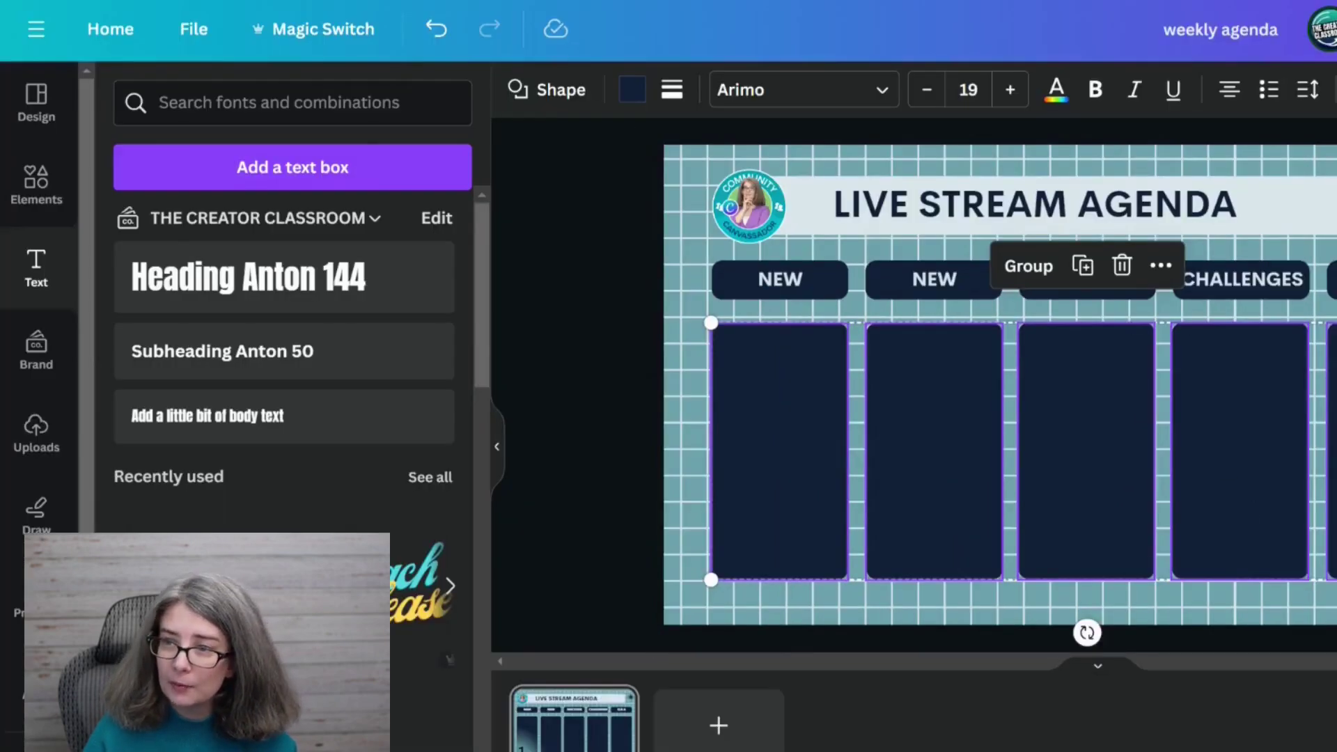
pyautogui.click(1326, 89)
pyautogui.click(155, 303)
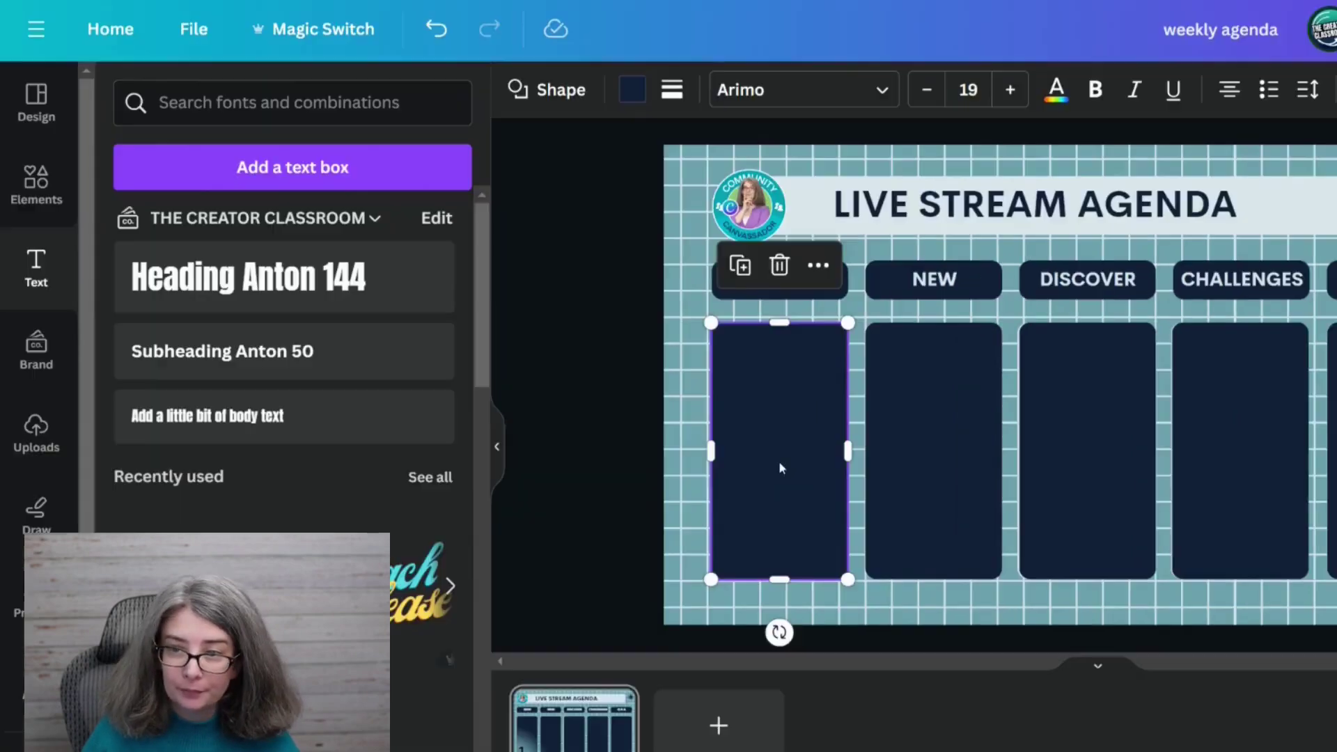
# Step: Record a custom downward motion path sliding the first navy card off Feature 1
pyautogui.click(1246, 28)
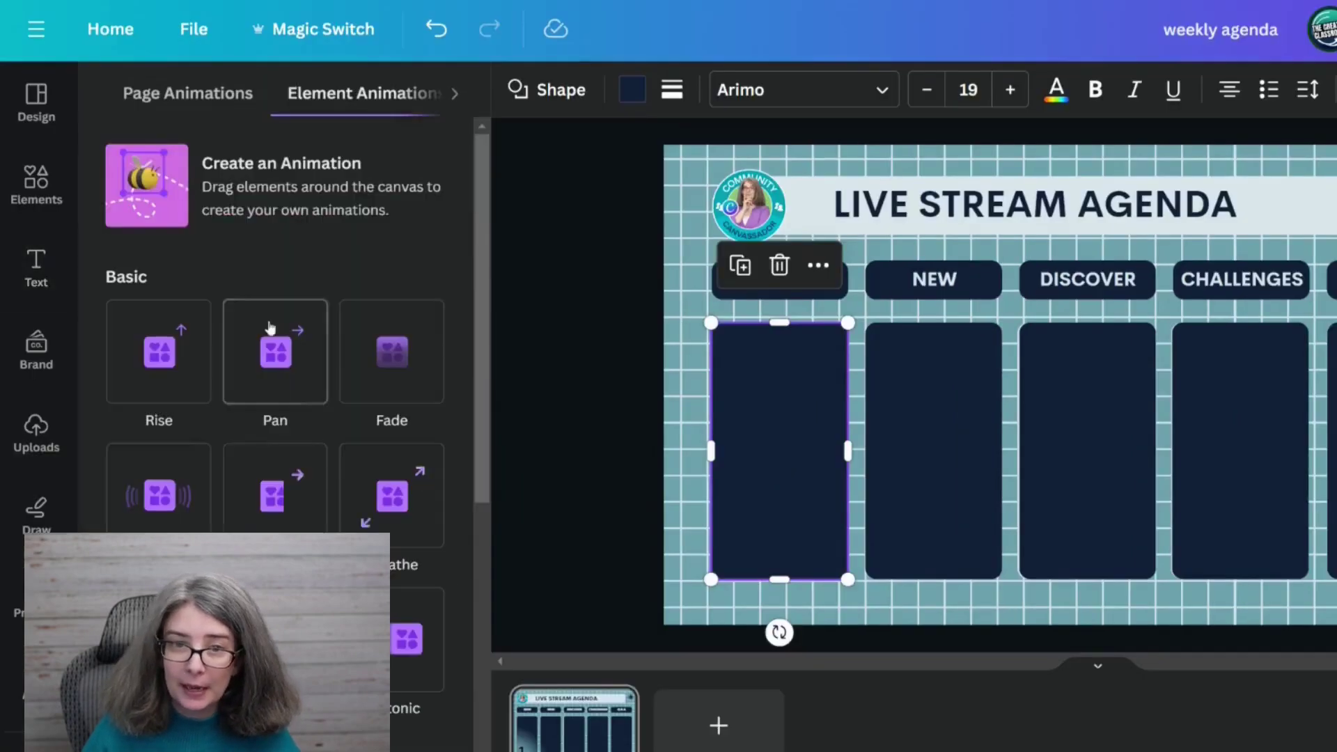
pyautogui.click(271, 211)
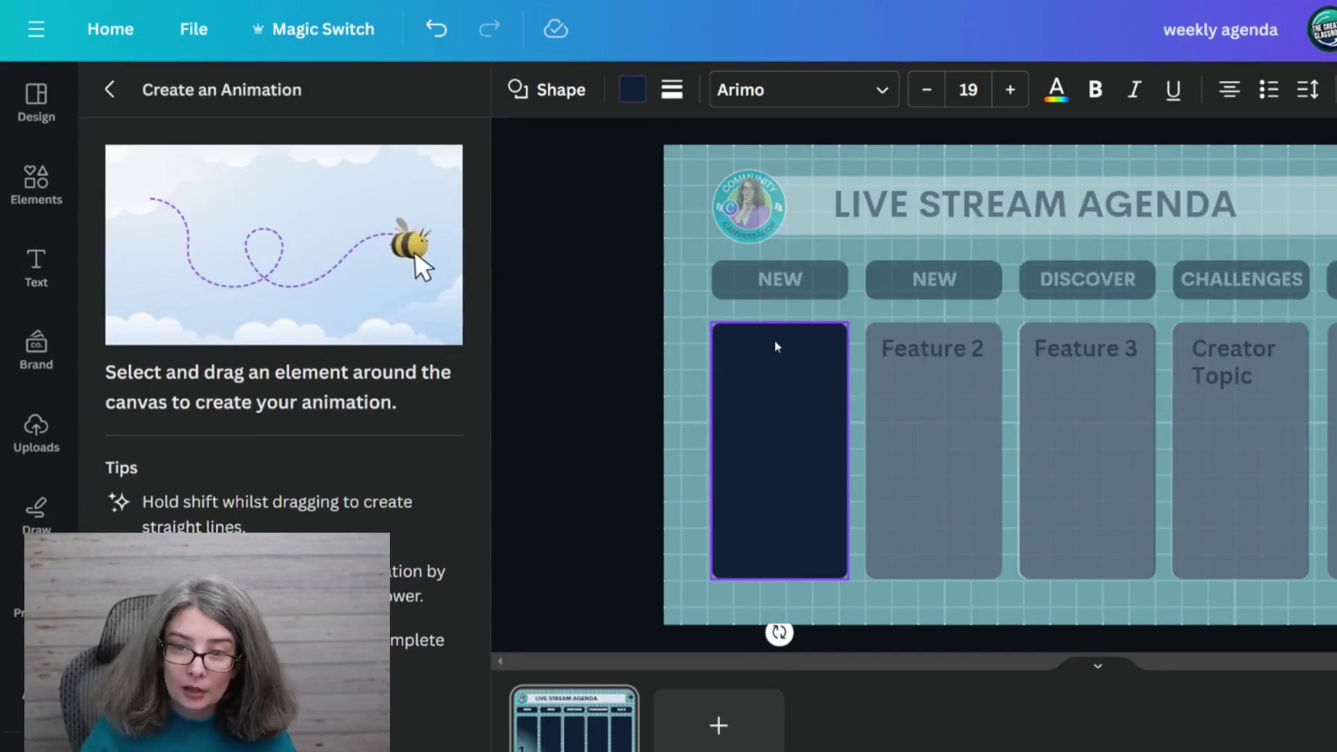
pyautogui.moveTo(775, 340)
pyautogui.mouseDown()
pyautogui.moveTo(749, 382)
pyautogui.moveTo(737, 478)
pyautogui.moveTo(759, 449)
pyautogui.mouseUp()
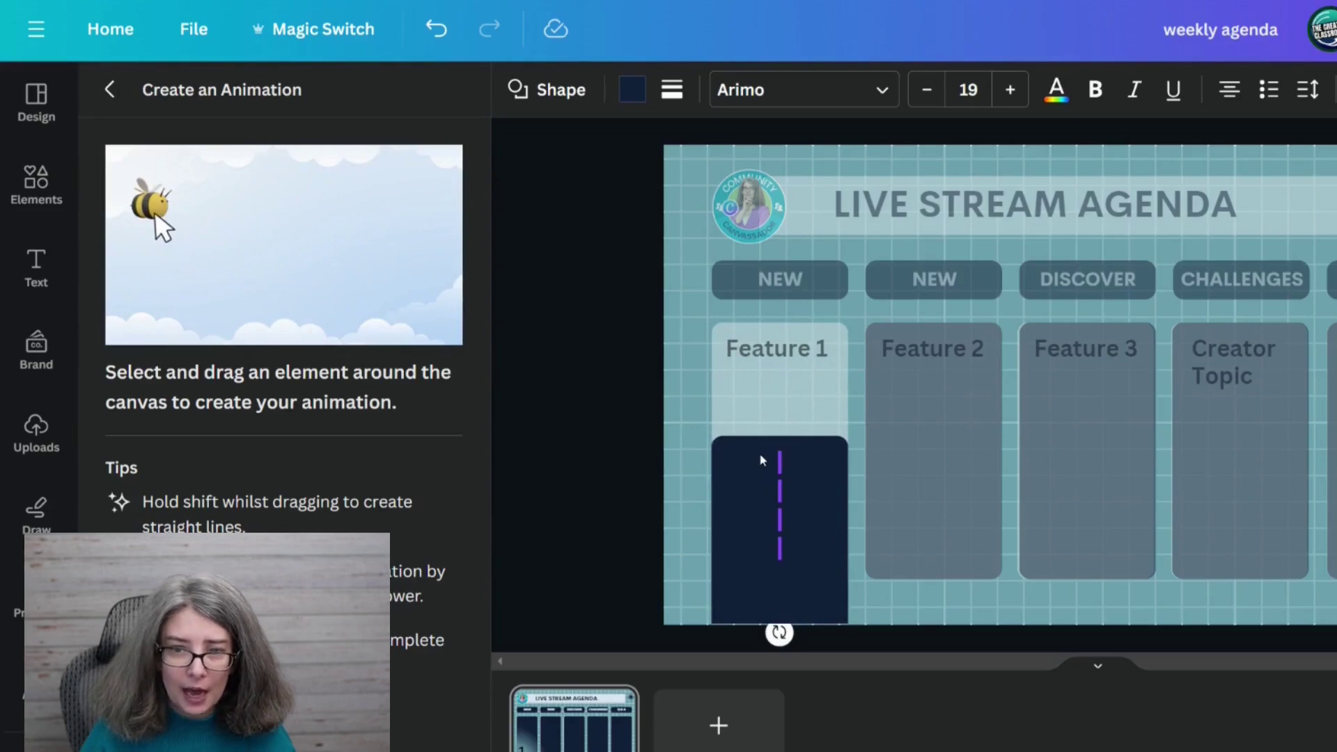
pyautogui.moveTo(759, 452); pyautogui.dragTo(760, 453)
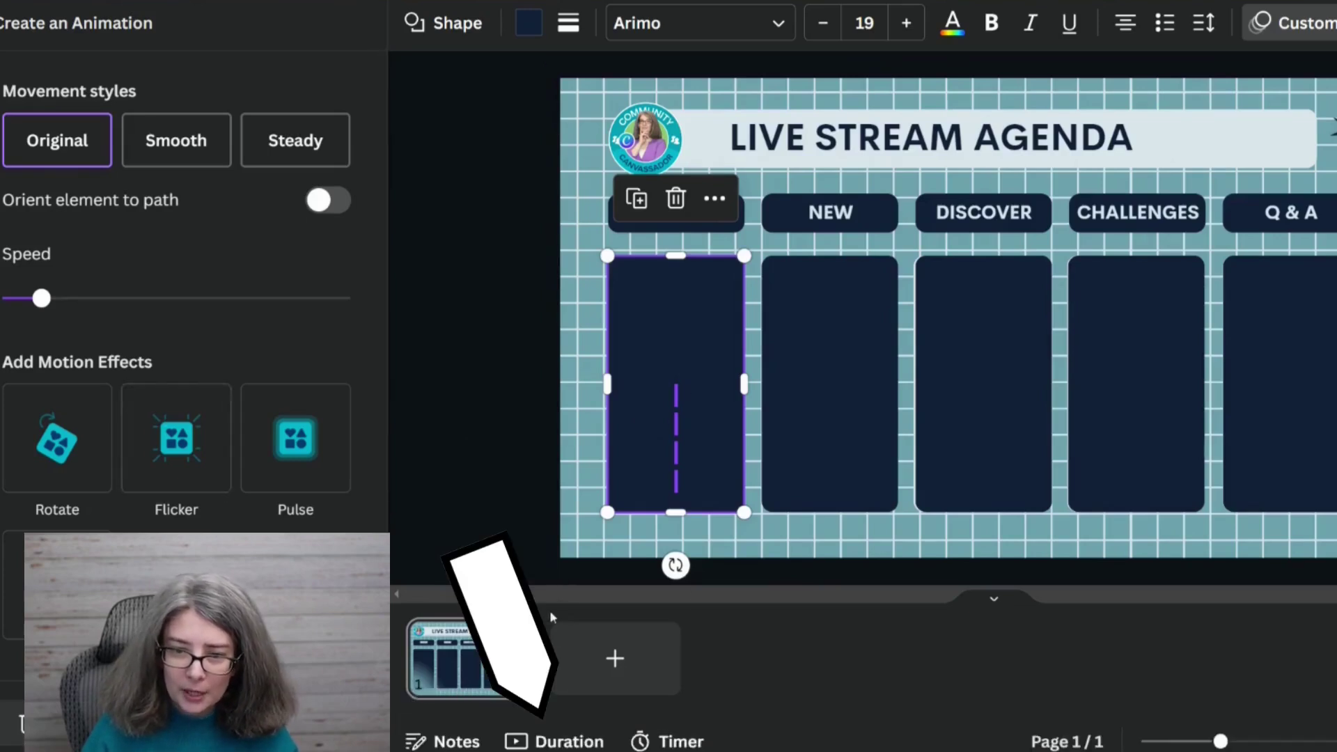
# Step: Set the first card's motion to Smooth, preview it, then switch to Steady
pyautogui.click(541, 744)
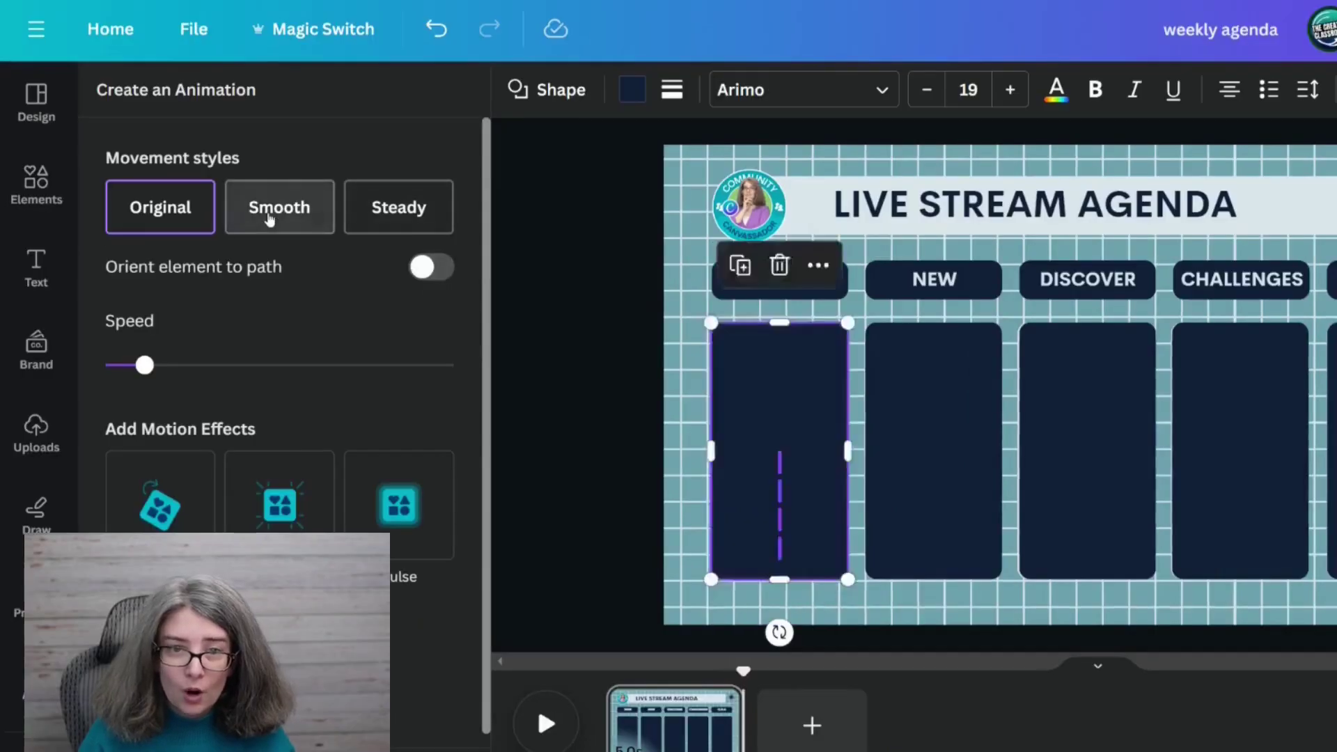
pyautogui.click(270, 216)
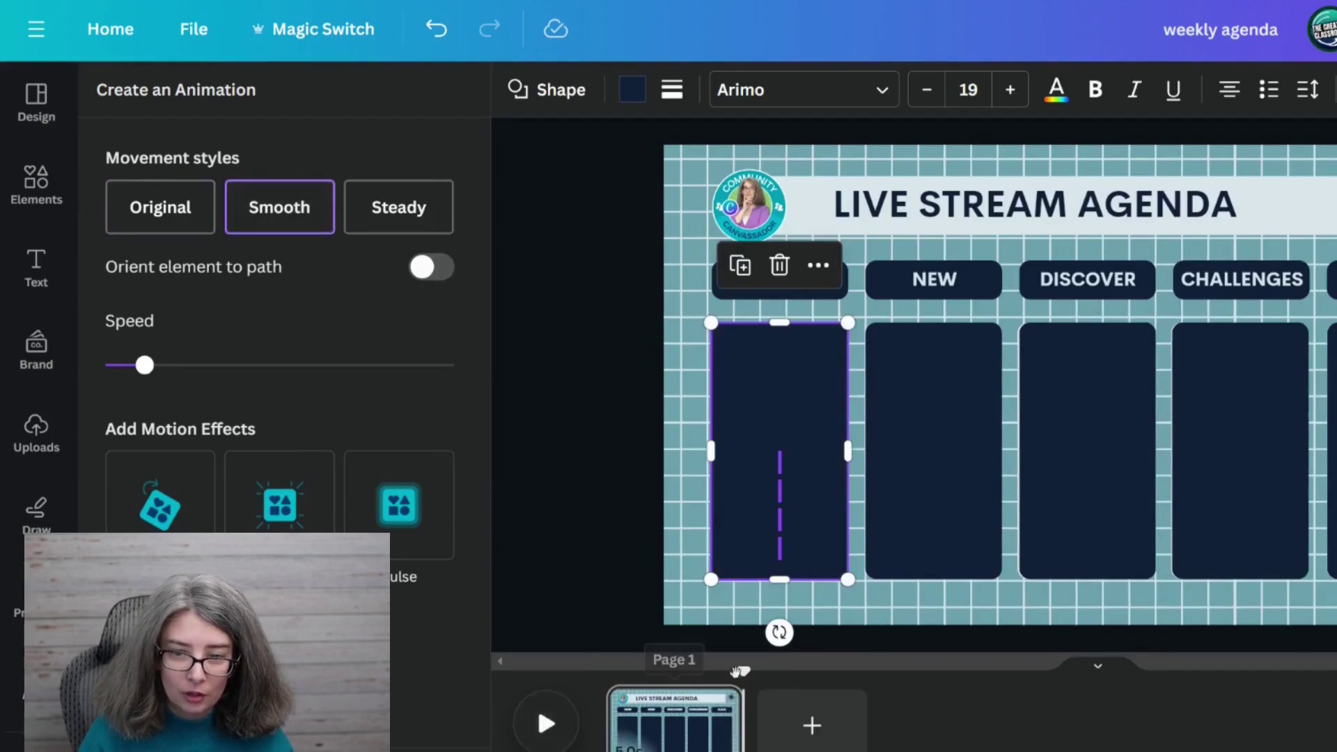
pyautogui.click(529, 727)
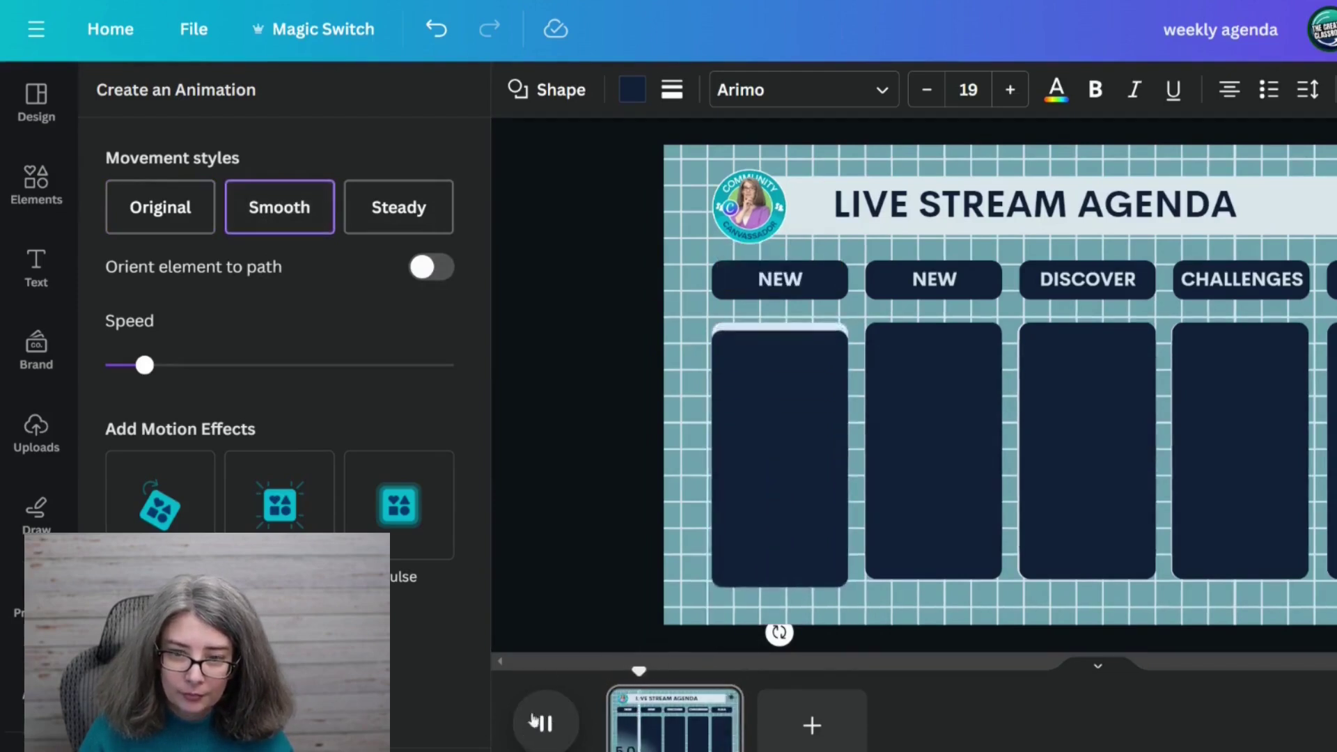
pyautogui.click(390, 207)
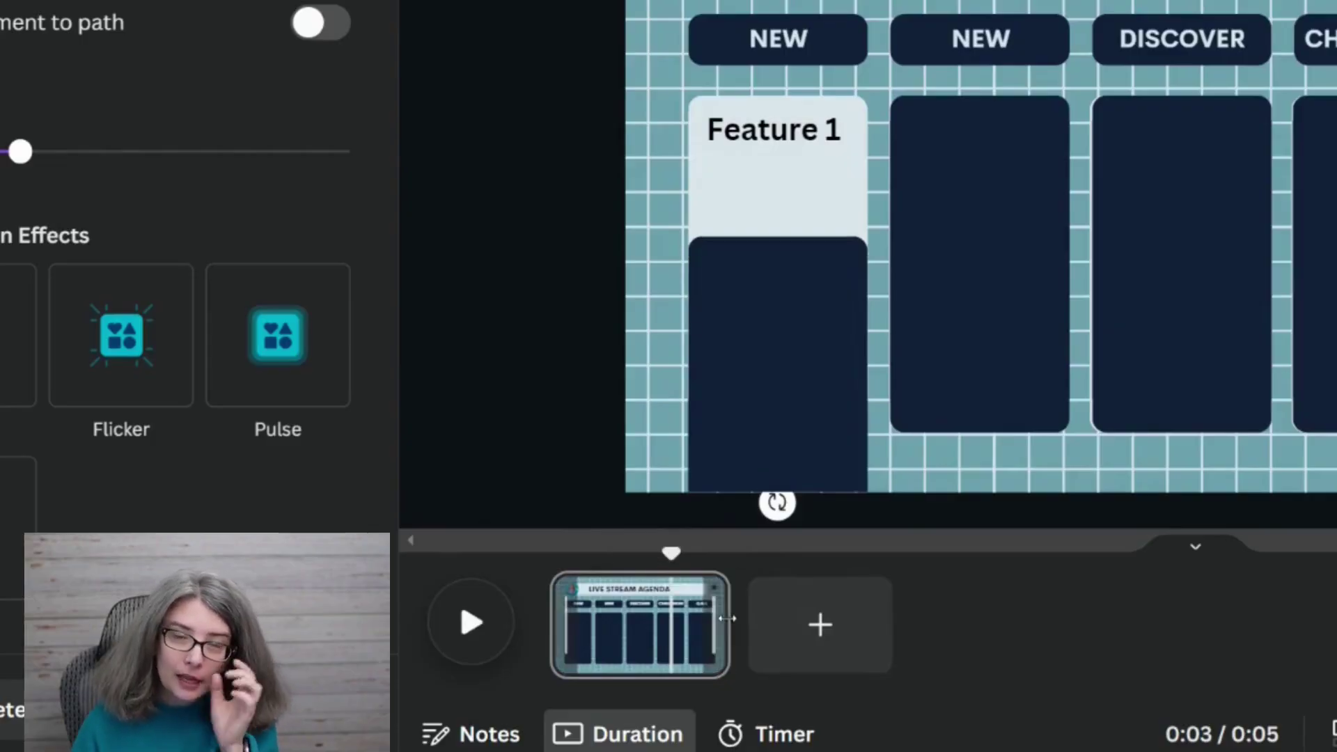
# Step: Trim the agenda page to 2.5 seconds and rewind the preview to the start
pyautogui.moveTo(726, 617); pyautogui.dragTo(636, 615)
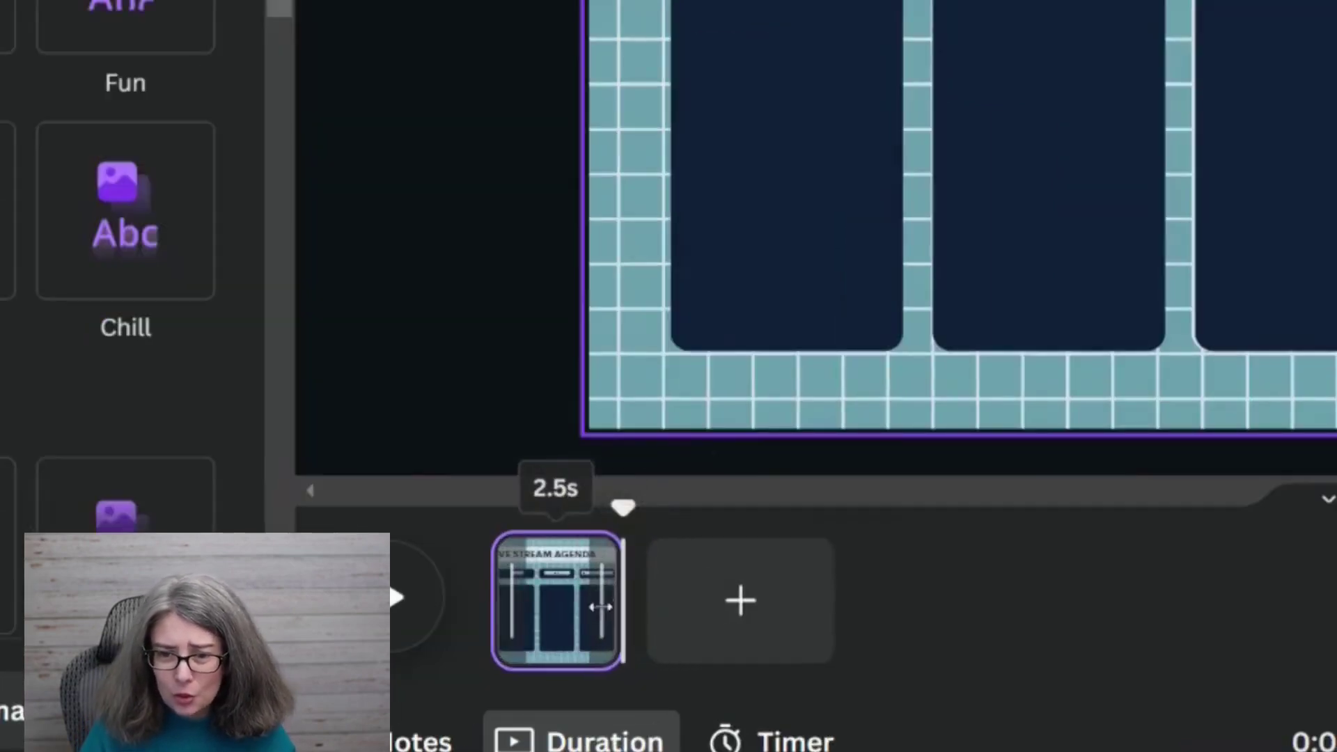
pyautogui.moveTo(624, 507); pyautogui.dragTo(486, 517)
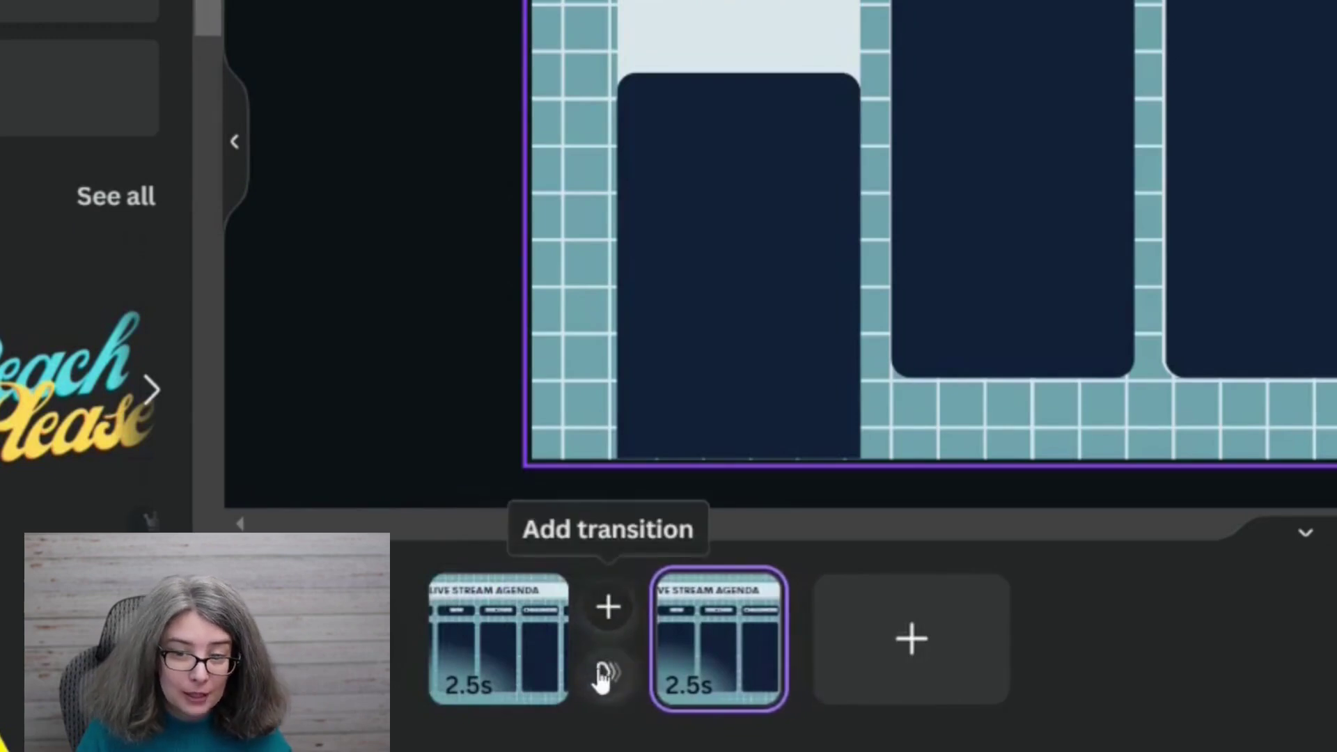
# Step: Add a Match & Move transition between the two agenda pages and preview it
pyautogui.click(602, 674)
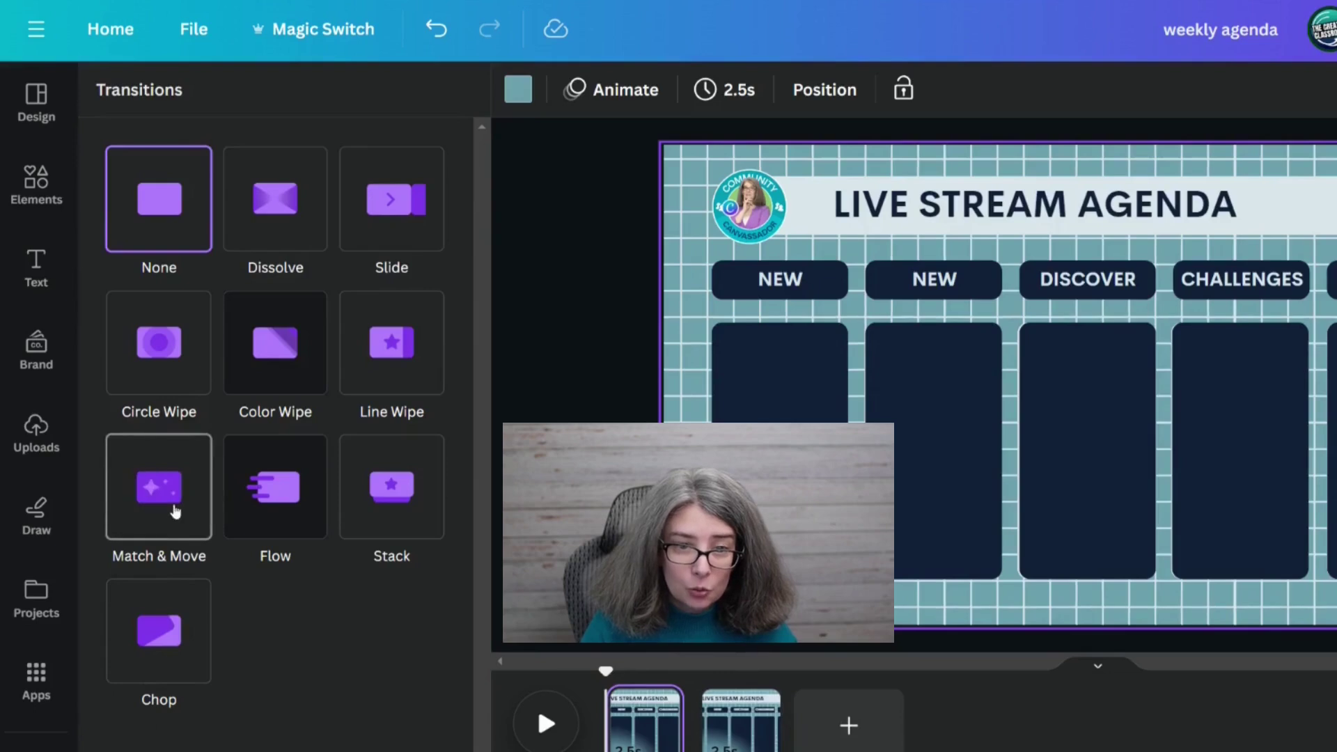
pyautogui.click(174, 511)
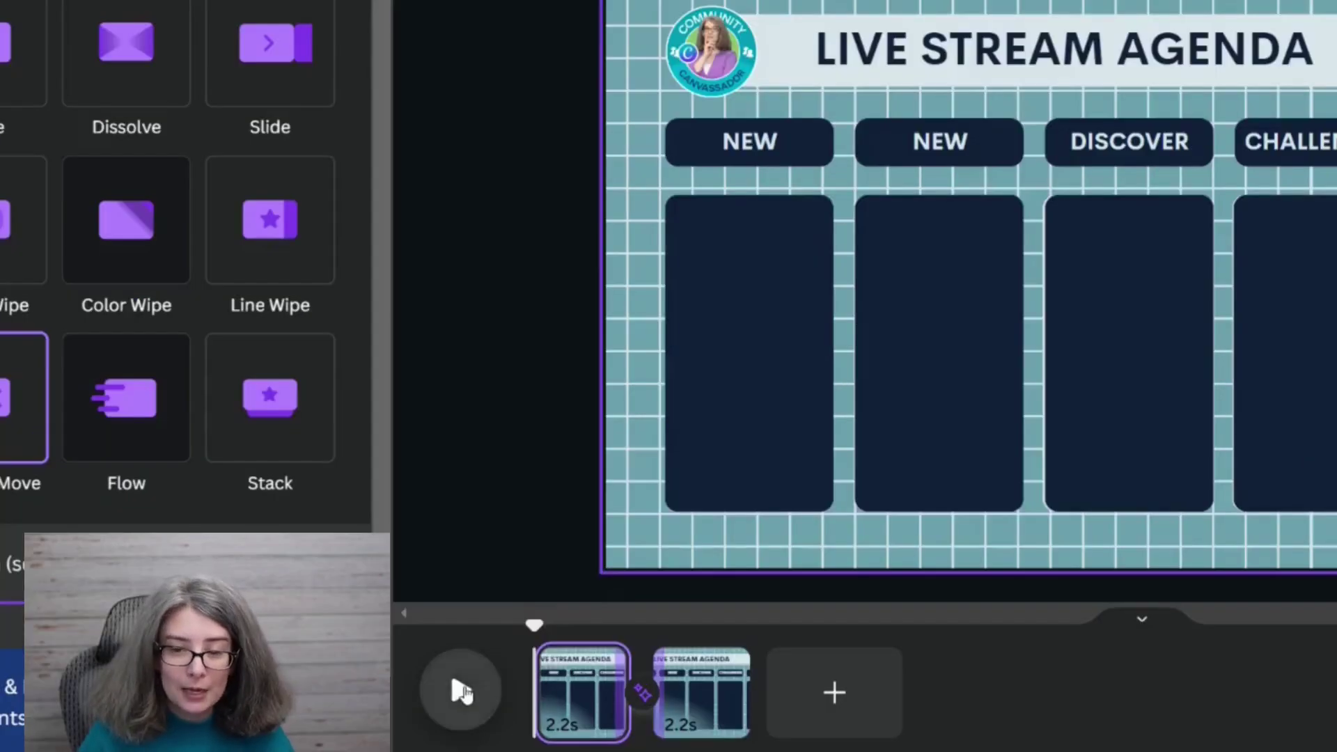
pyautogui.click(461, 691)
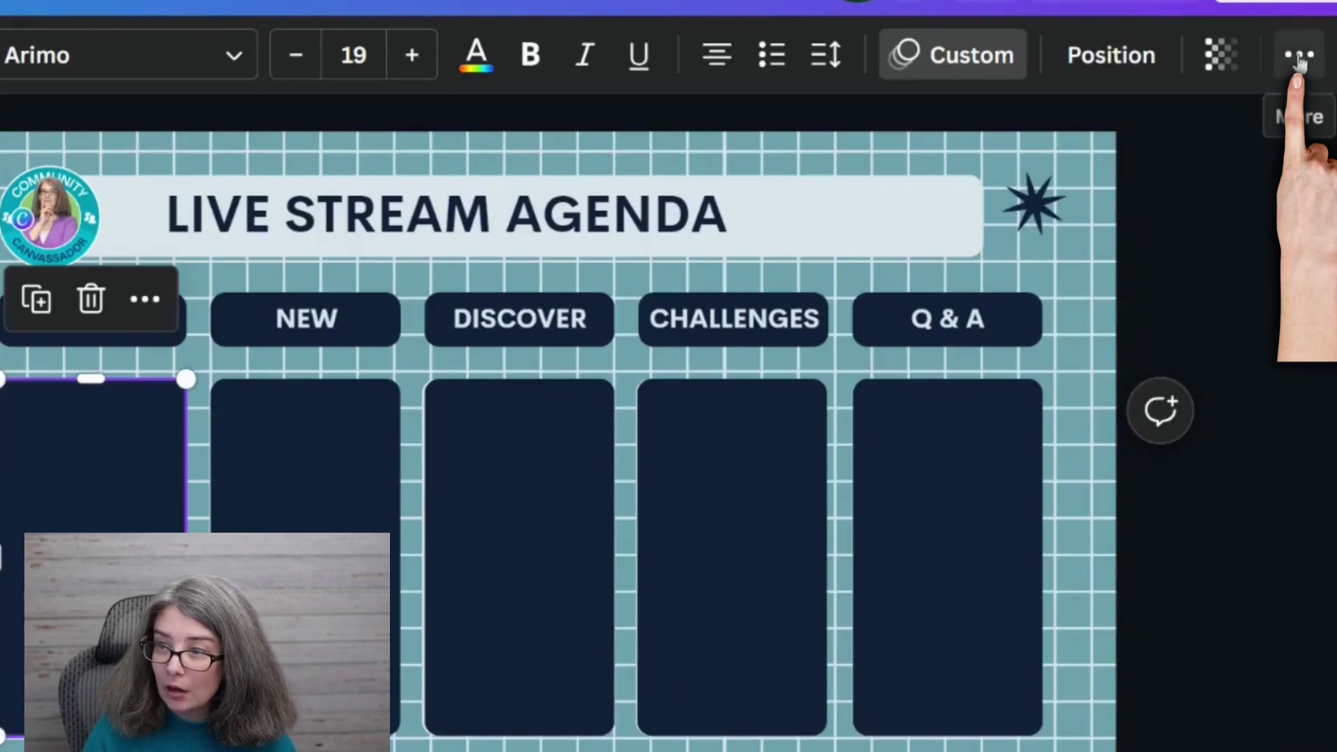
# Step: Copy the first navy card's style and paste it onto the second column card
pyautogui.click(1300, 61)
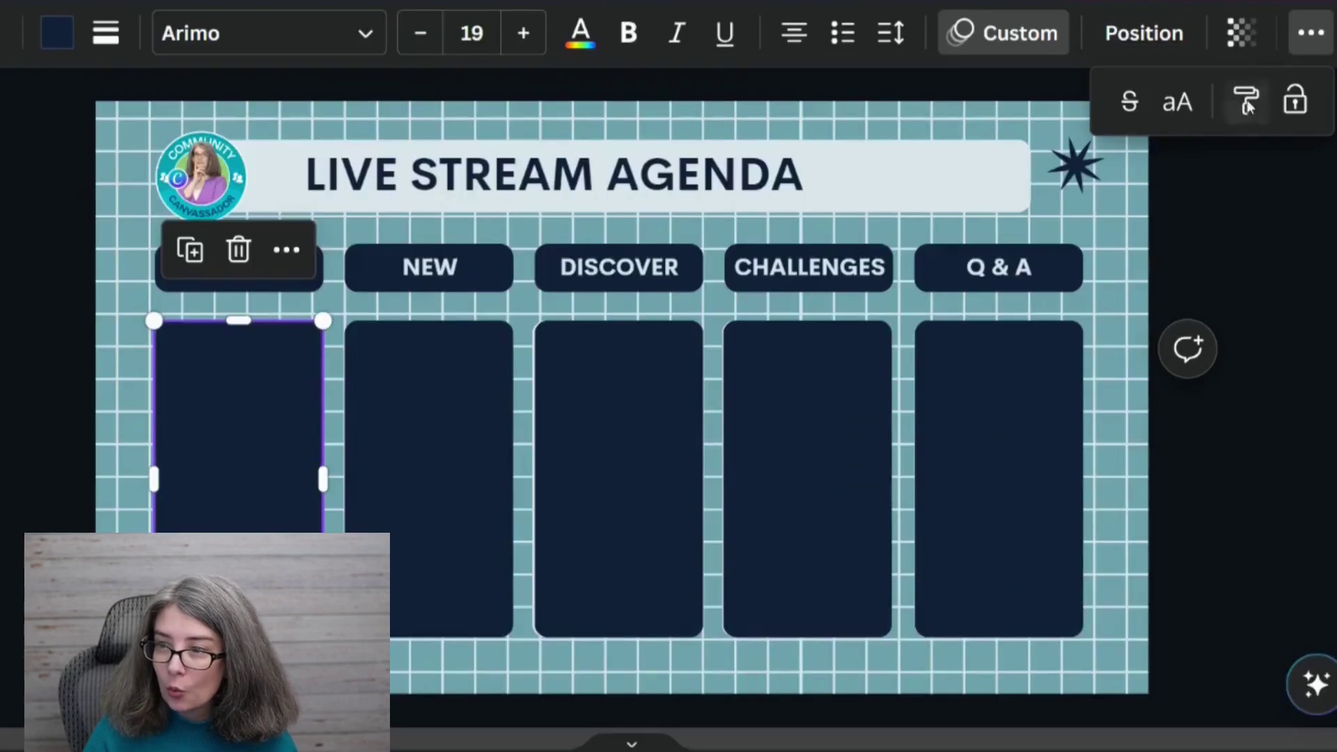
pyautogui.click(1261, 139)
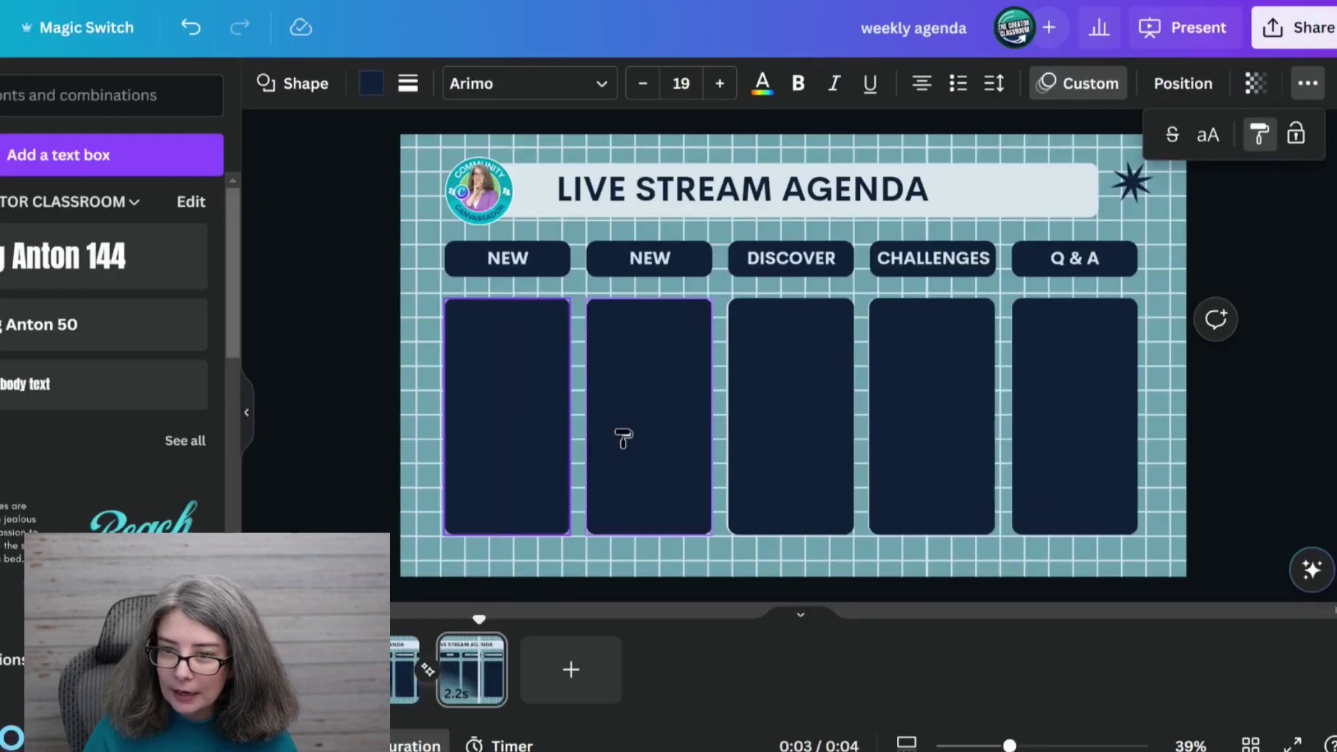
pyautogui.click(624, 438)
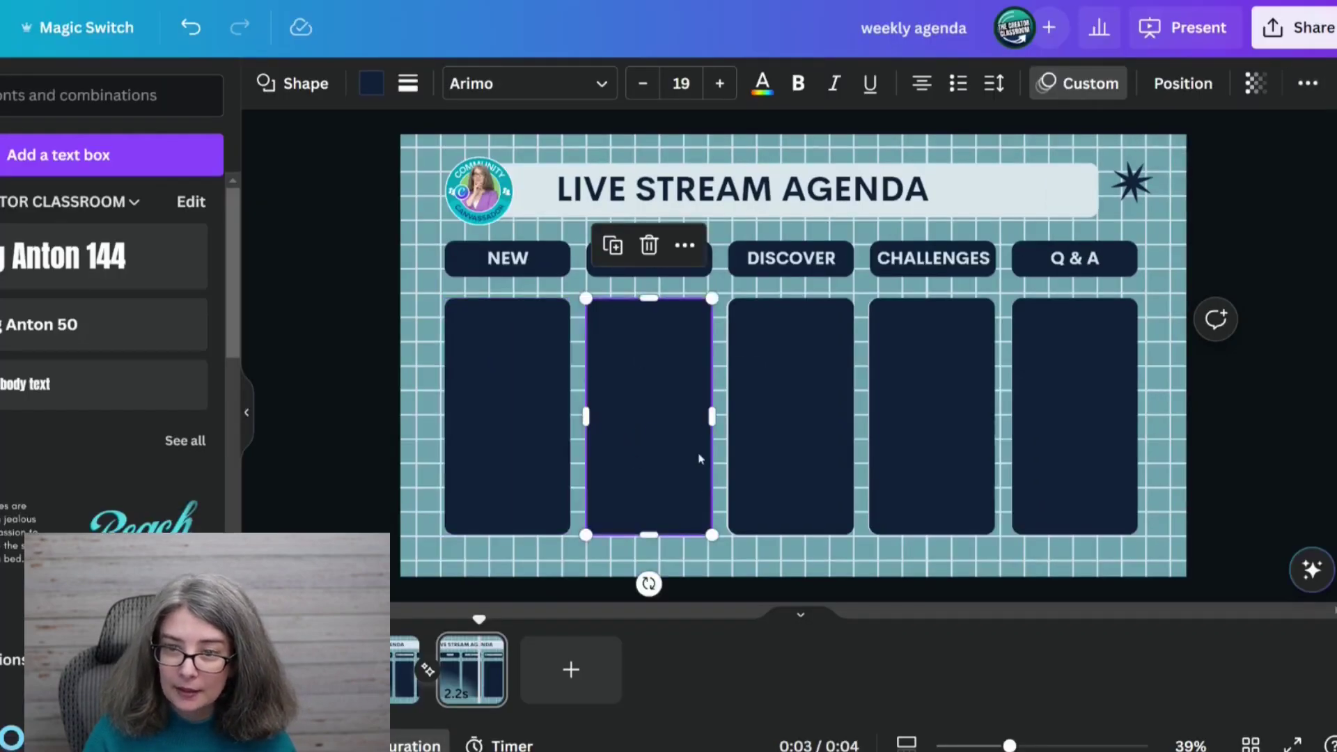
# Step: Rework the first card's custom animation, deleting its motion path and finishing with Done
pyautogui.click(499, 453)
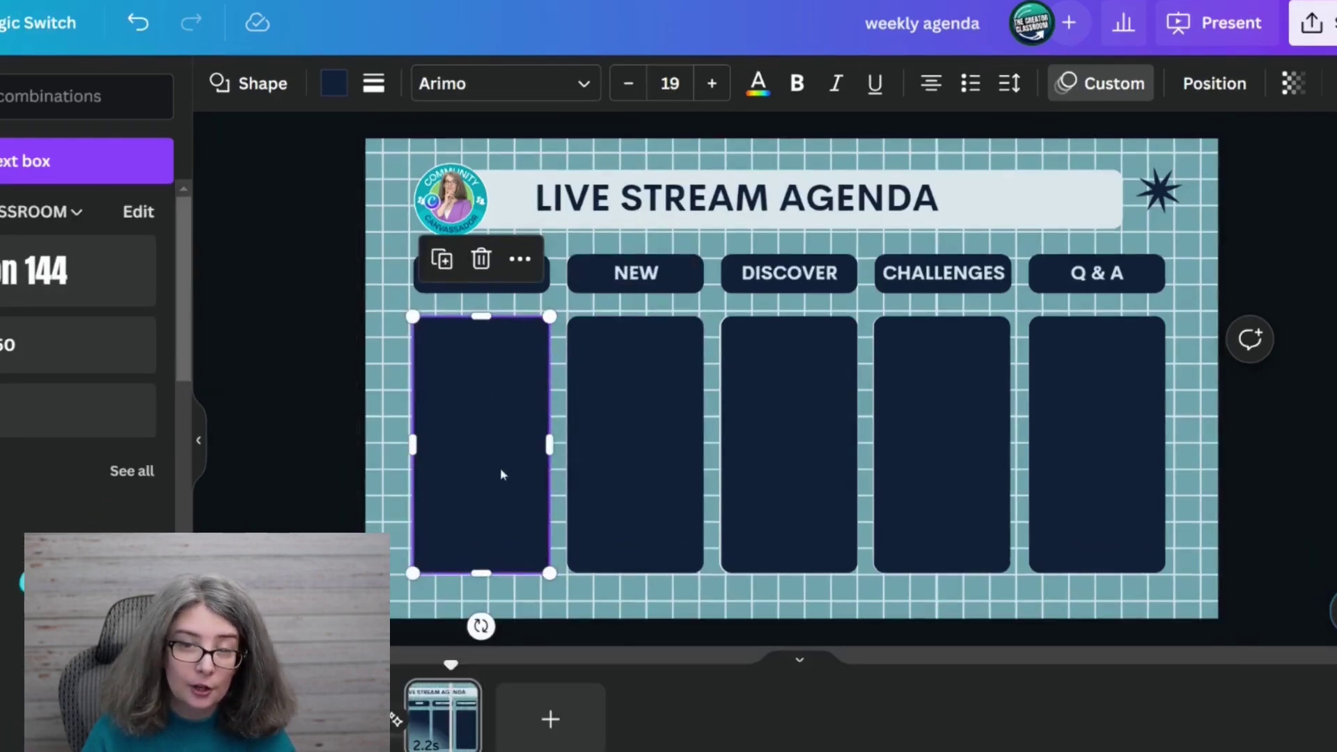
pyautogui.click(1129, 85)
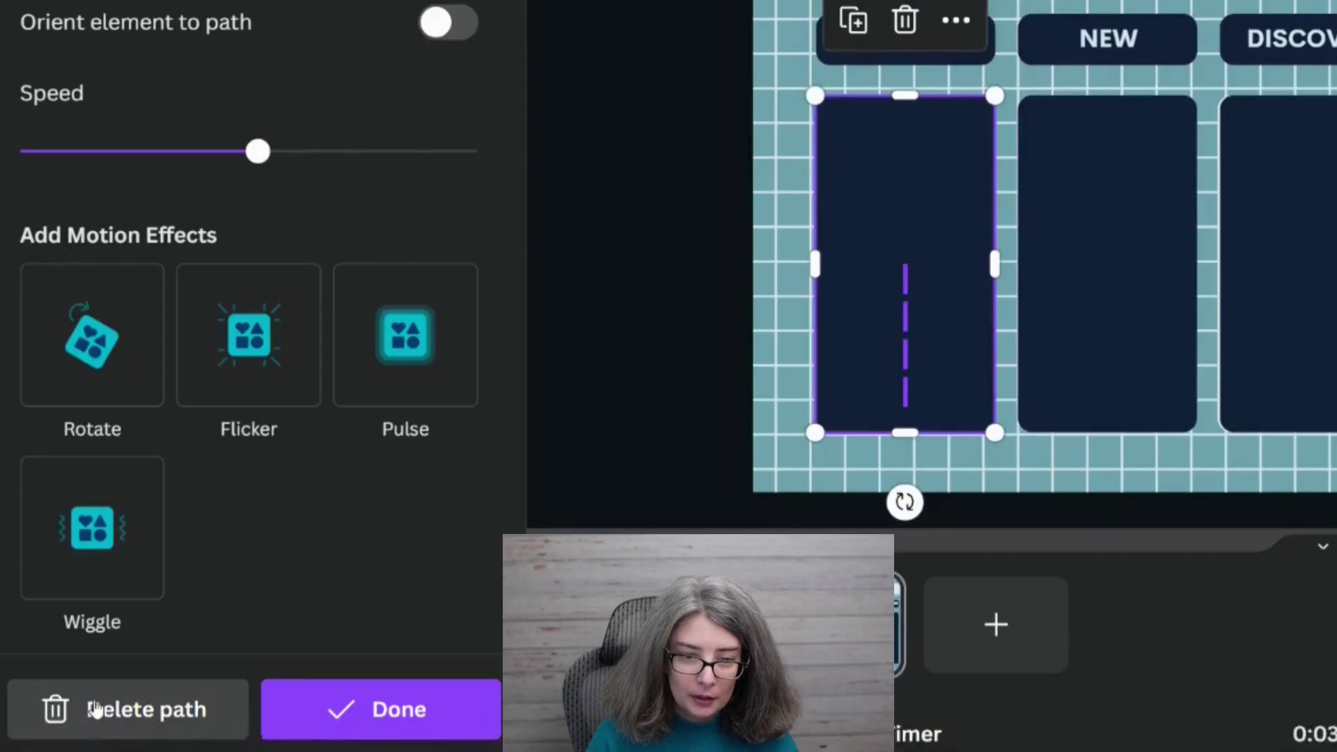
pyautogui.click(98, 708)
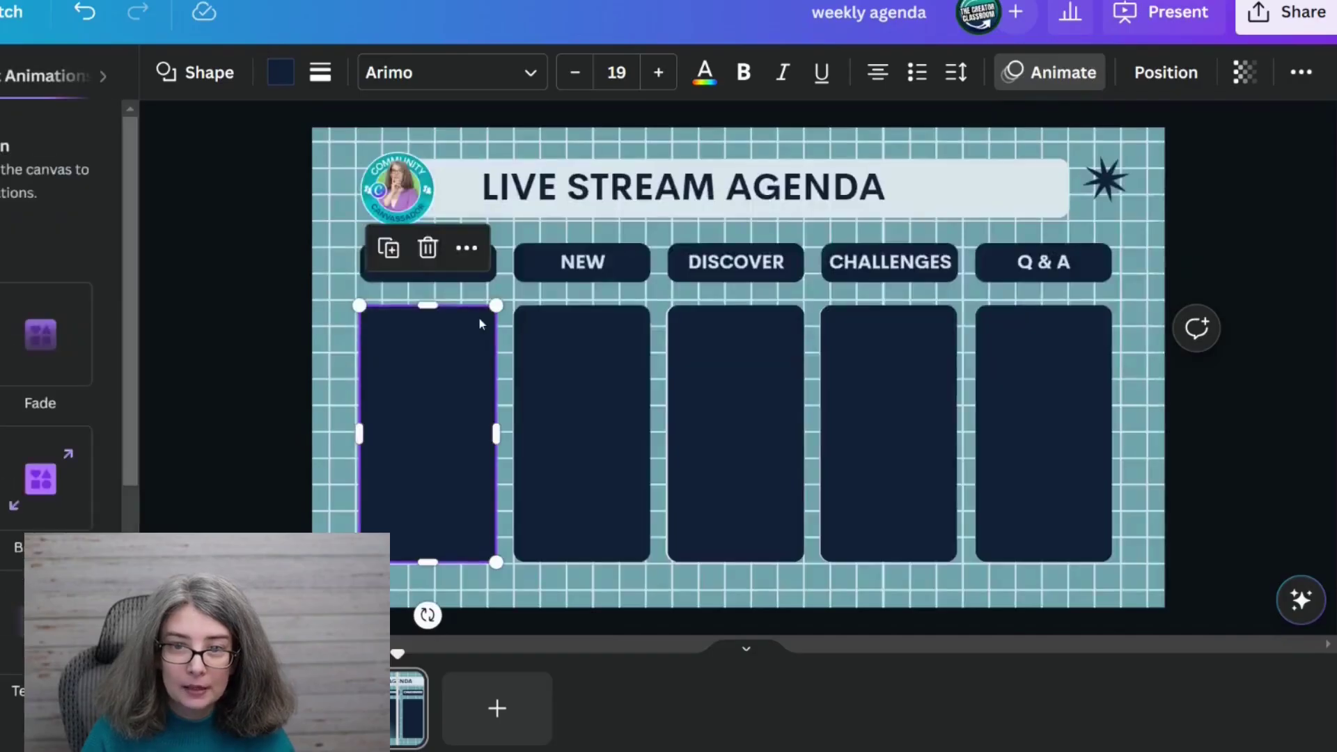
pyautogui.click(275, 507)
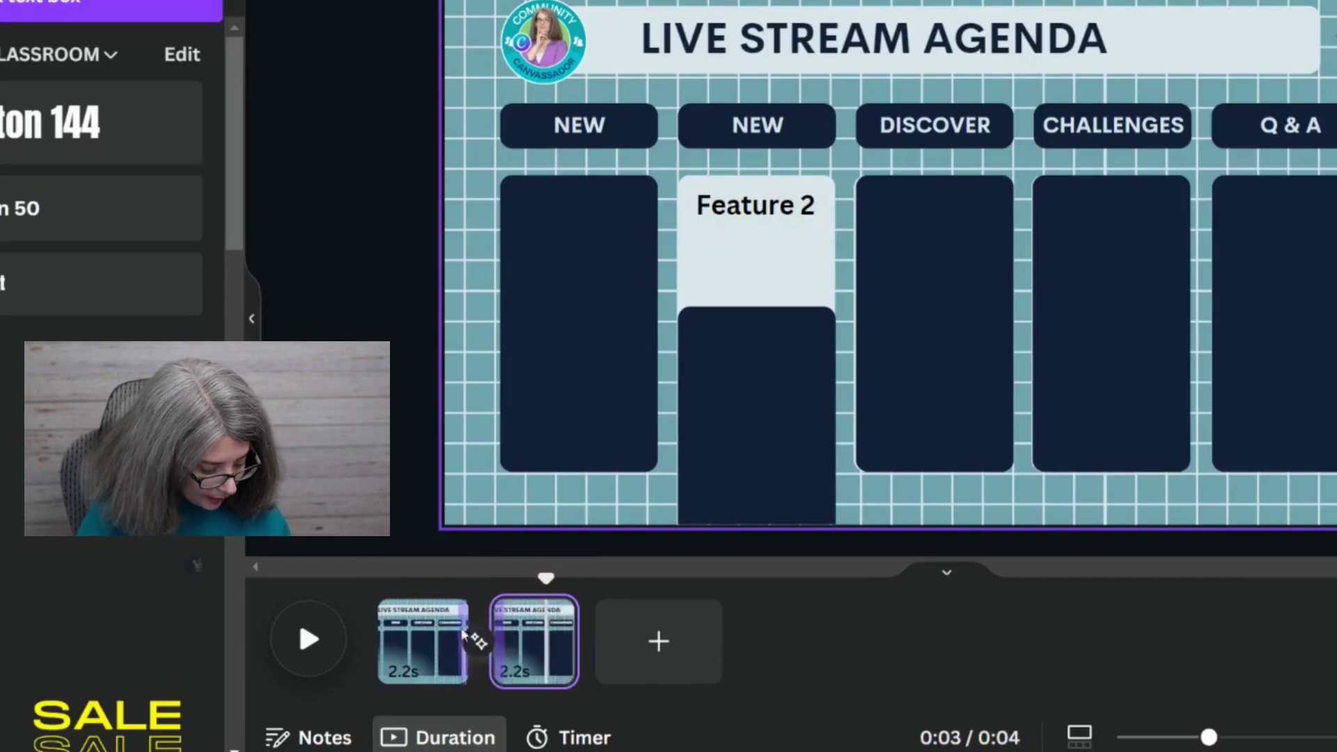
# Step: Duplicate the page into a third page, joined to page two by Match & Move
pyautogui.hotkey('ctrl', 'd')
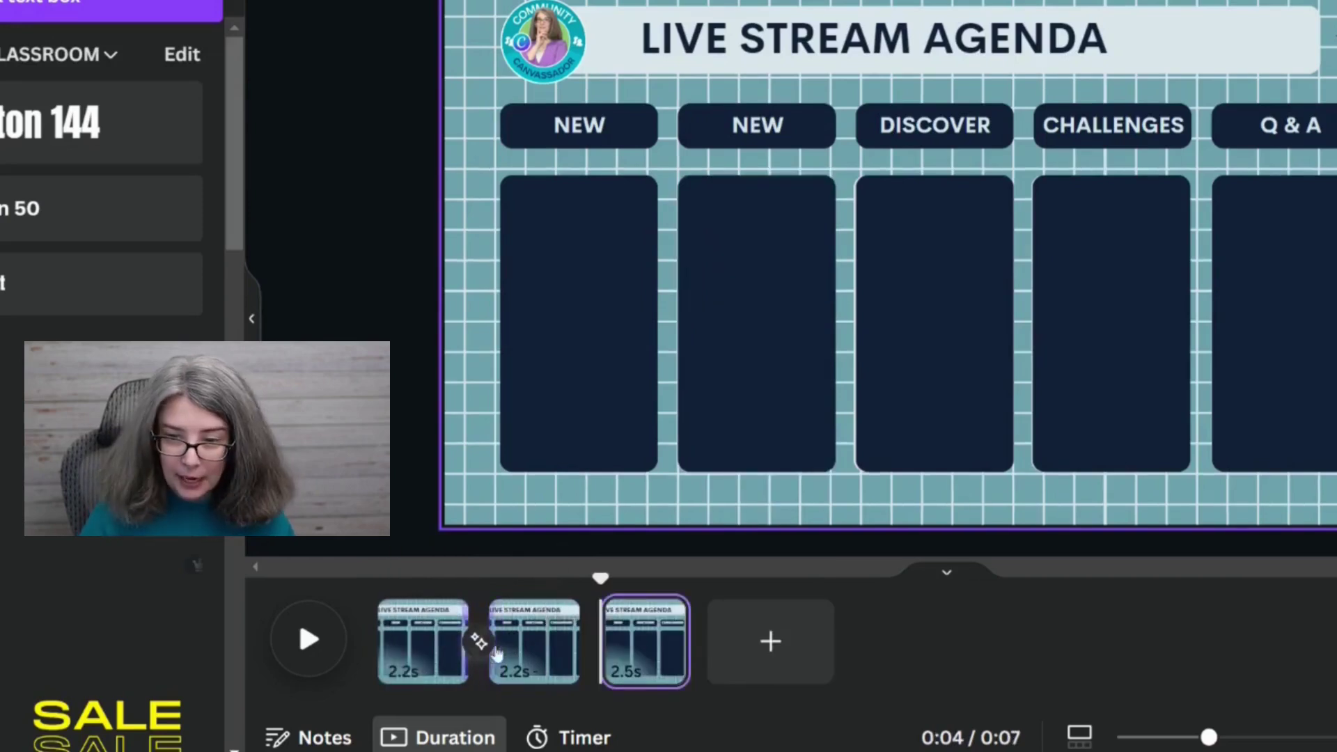
pyautogui.click(548, 645)
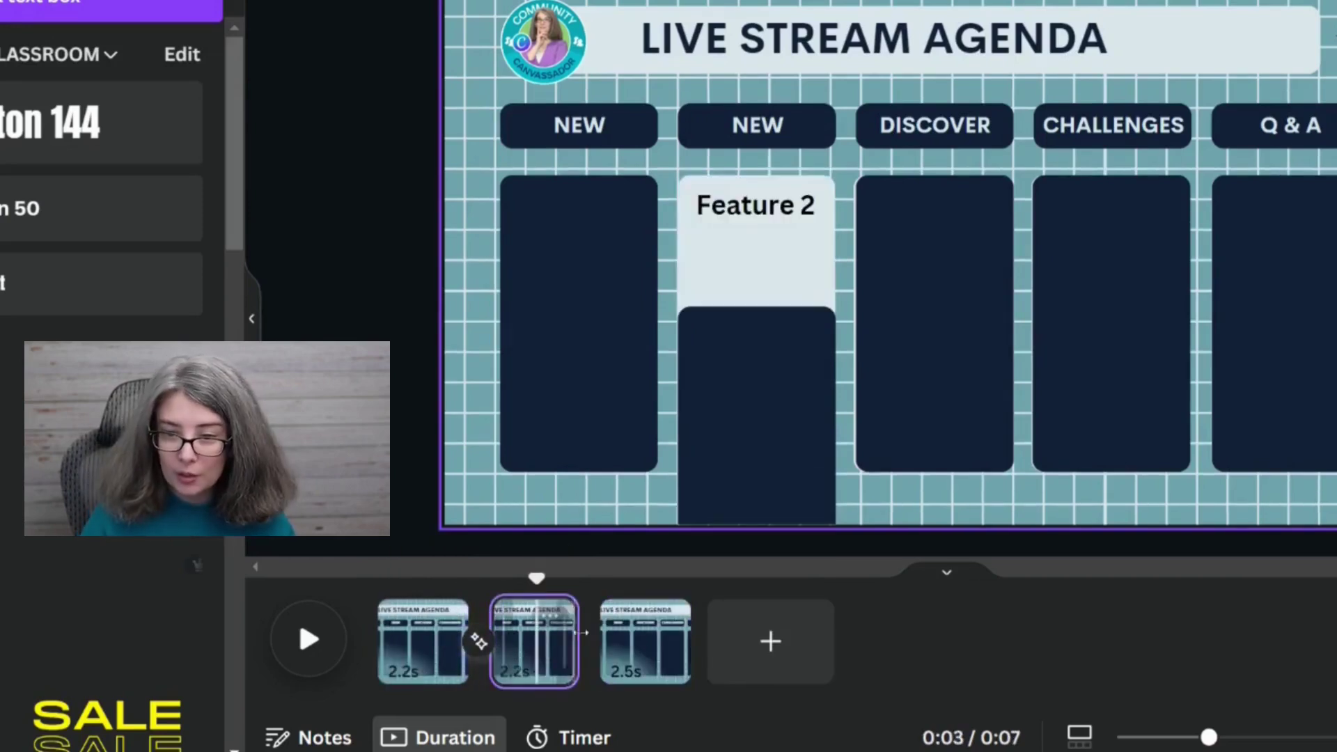
pyautogui.moveTo(604, 642)
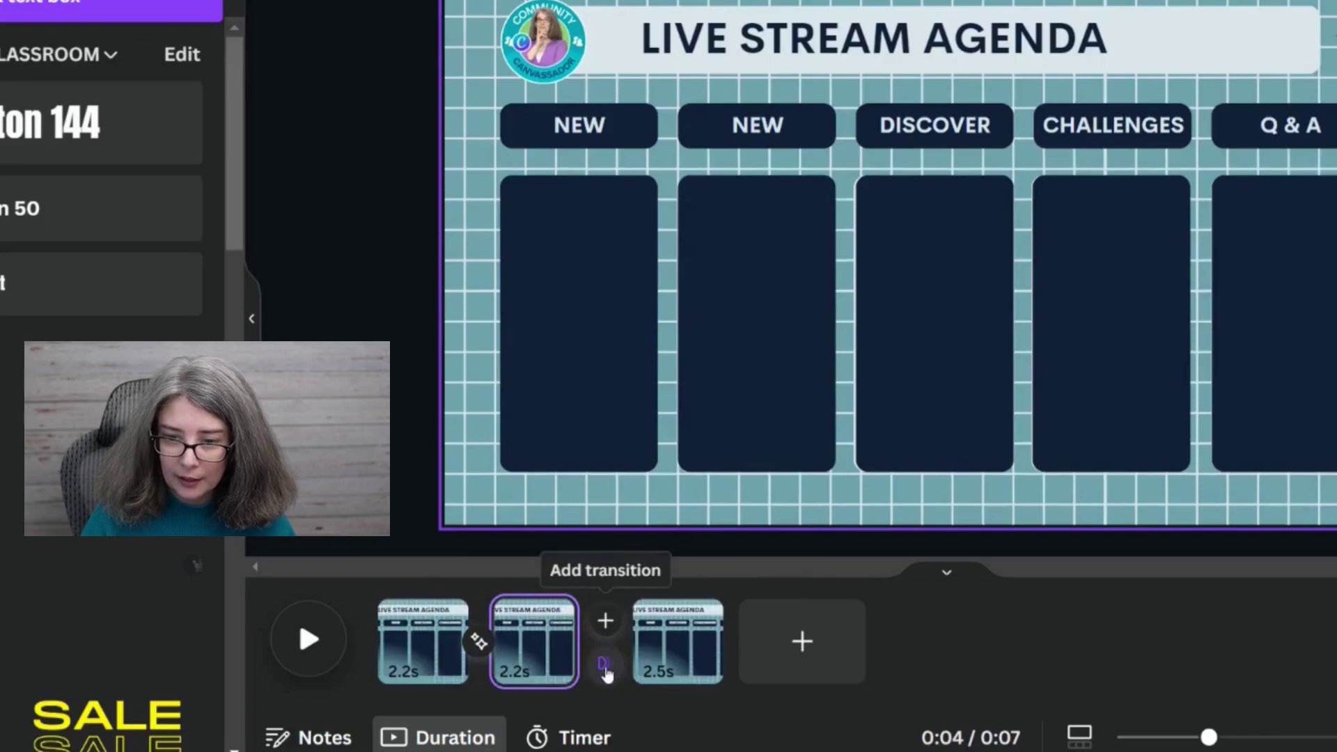
pyautogui.click(605, 665)
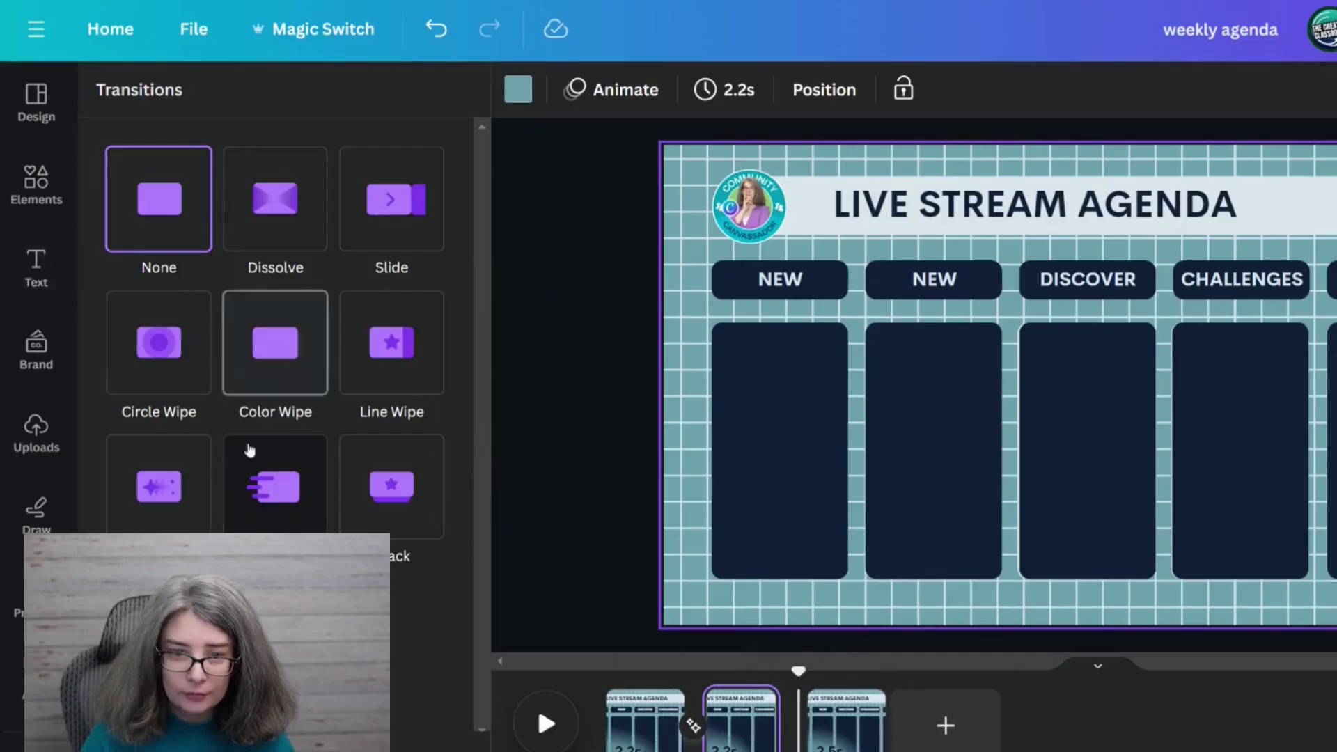
pyautogui.click(158, 487)
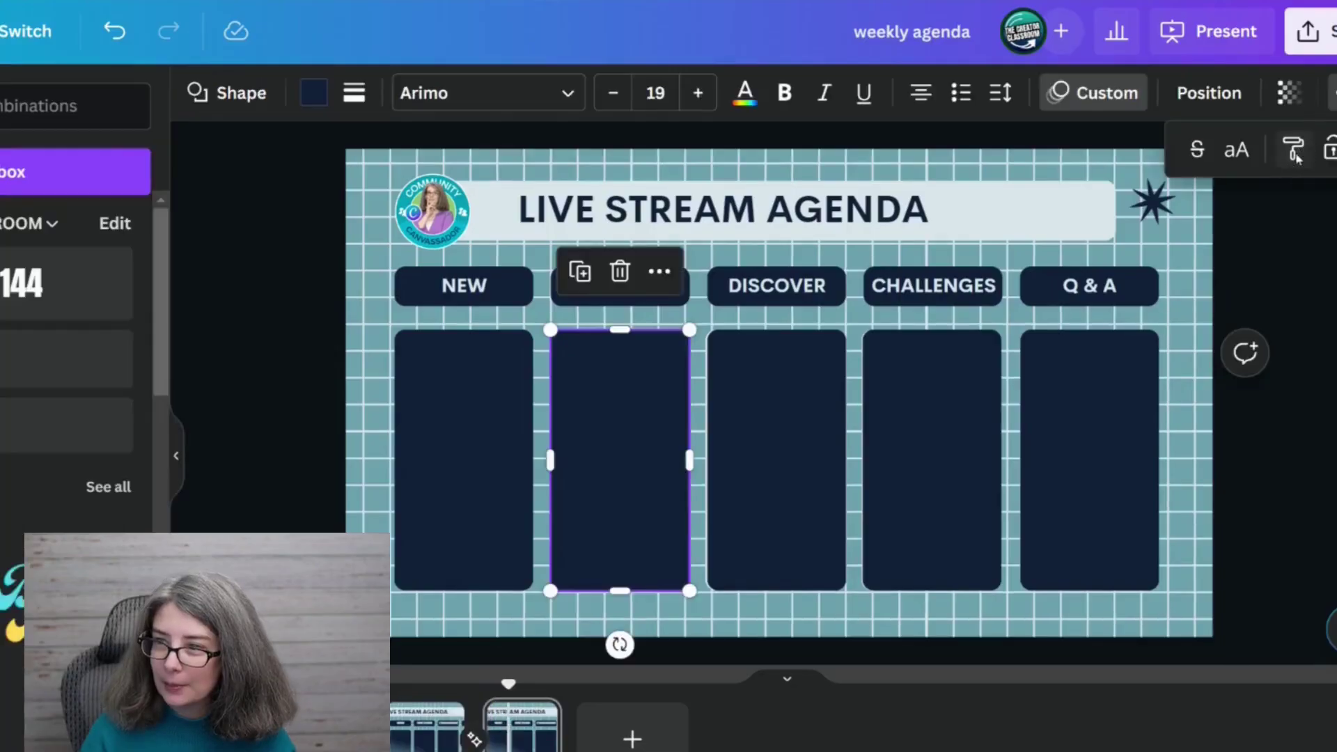
# Step: Copy card 2's style and animation onto DISCOVER, delete card 2's motion path, and preview
pyautogui.click(1297, 158)
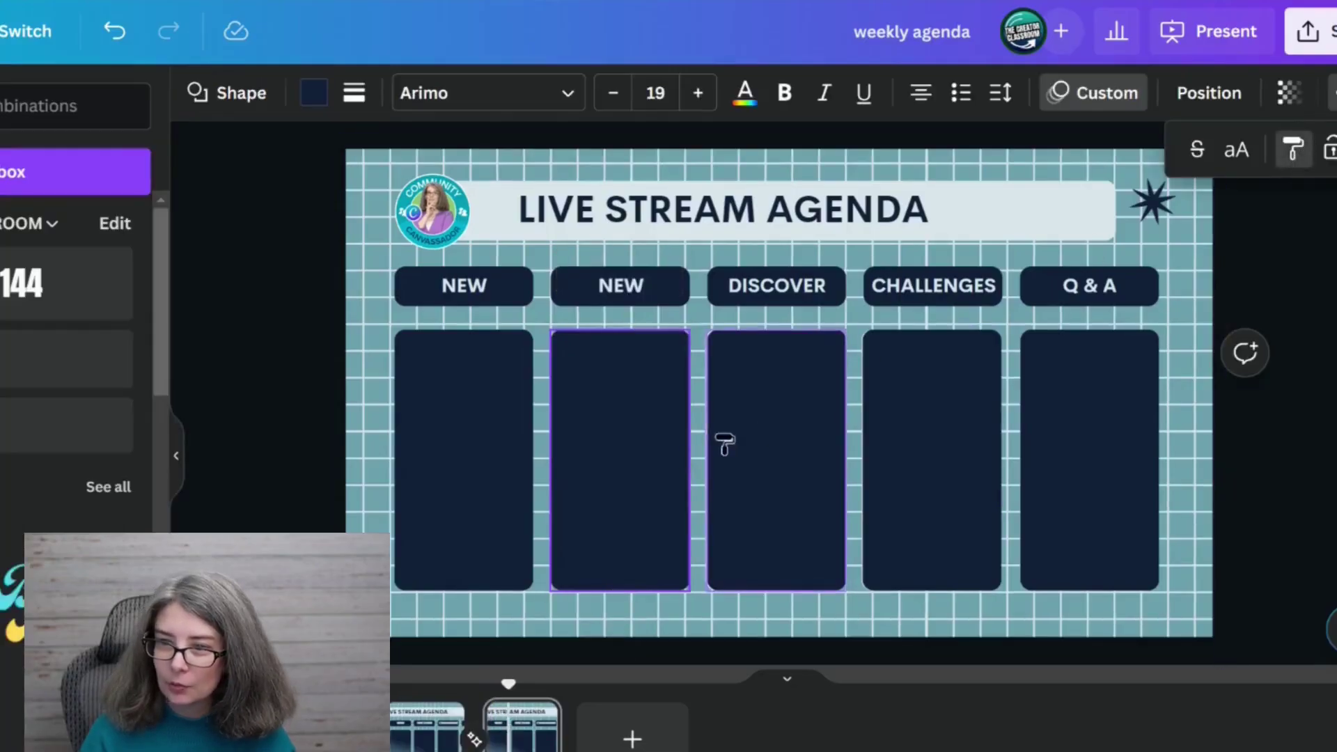
pyautogui.click(785, 437)
pyautogui.click(616, 491)
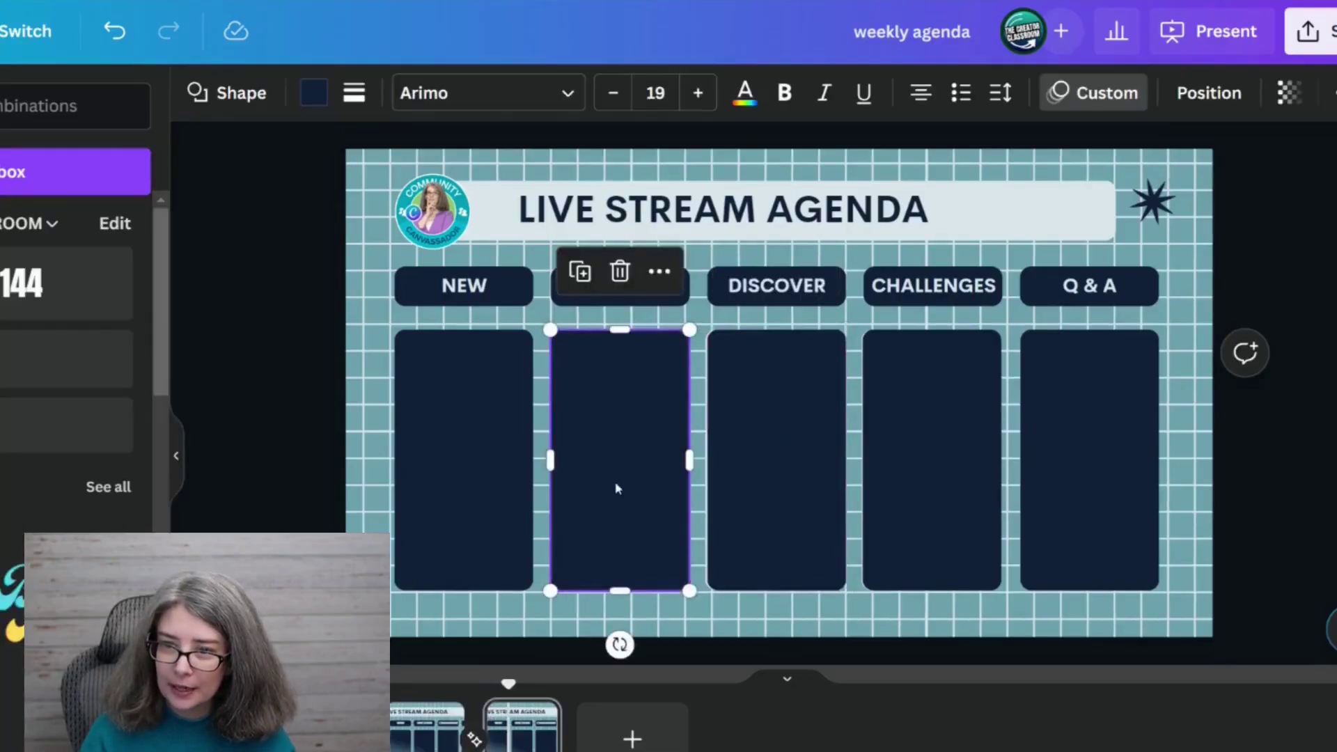
pyautogui.click(1118, 97)
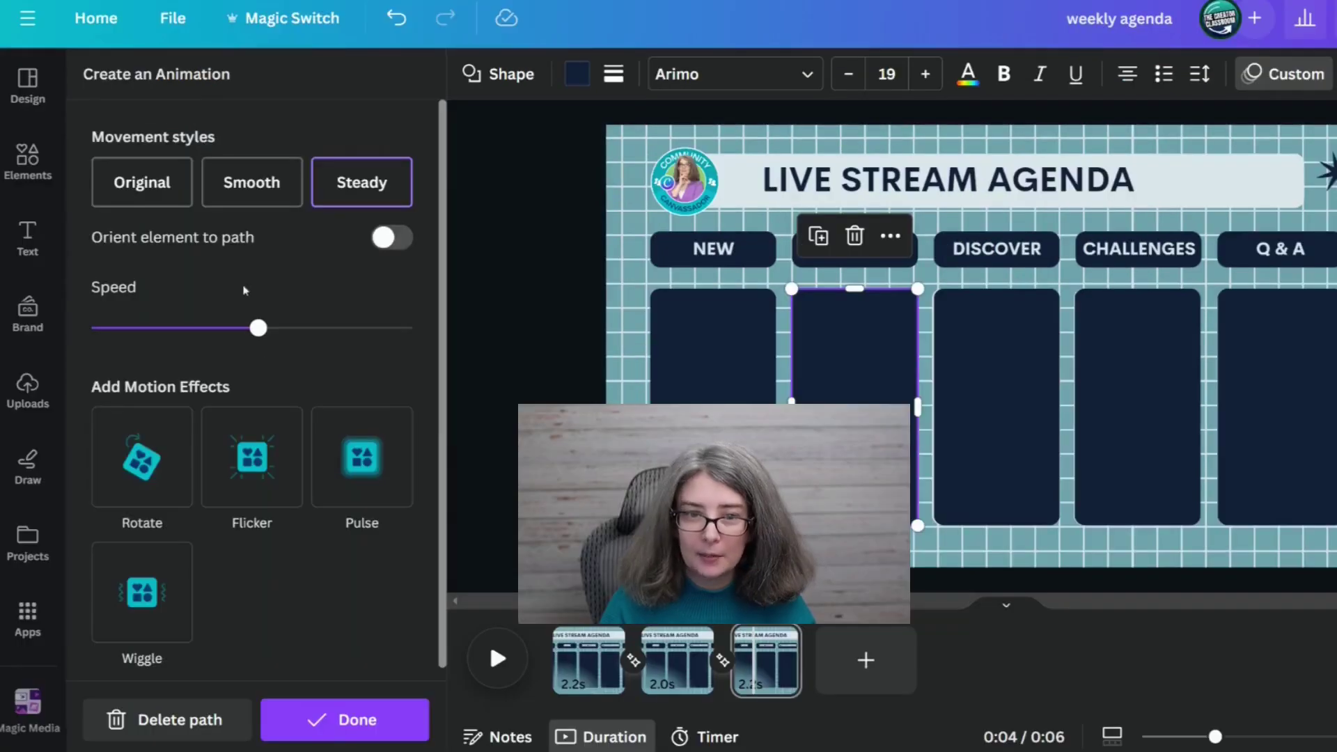
pyautogui.click(201, 719)
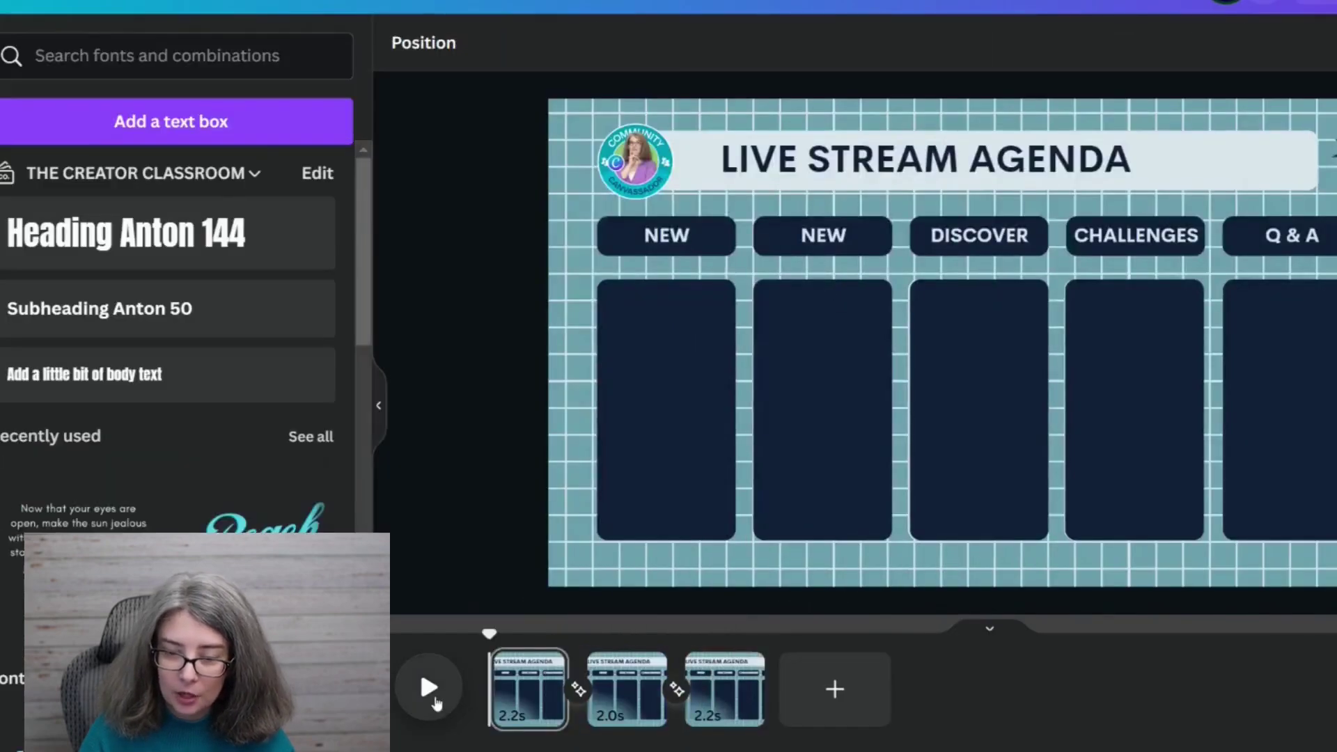
pyautogui.click(429, 688)
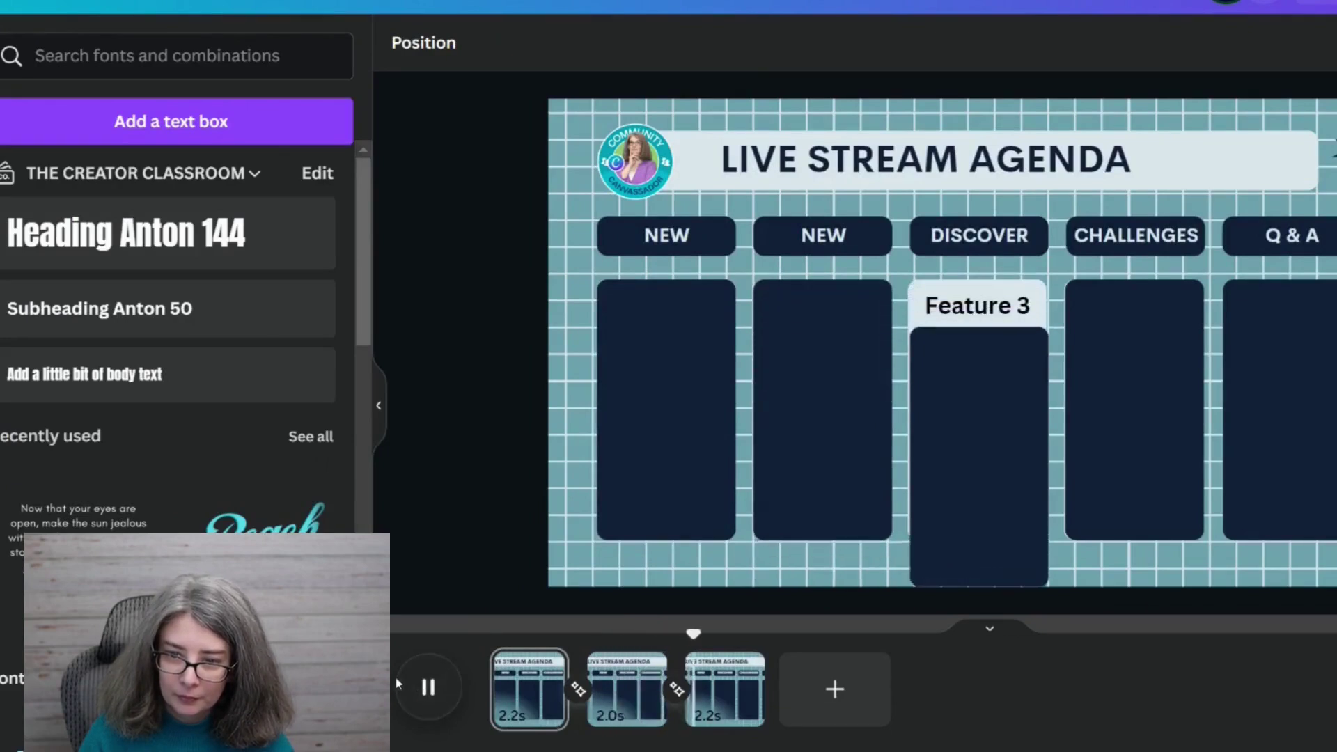
# Step: Duplicate page 3 into a fourth page, linked to it by Match & Move
pyautogui.rightClick(728, 707)
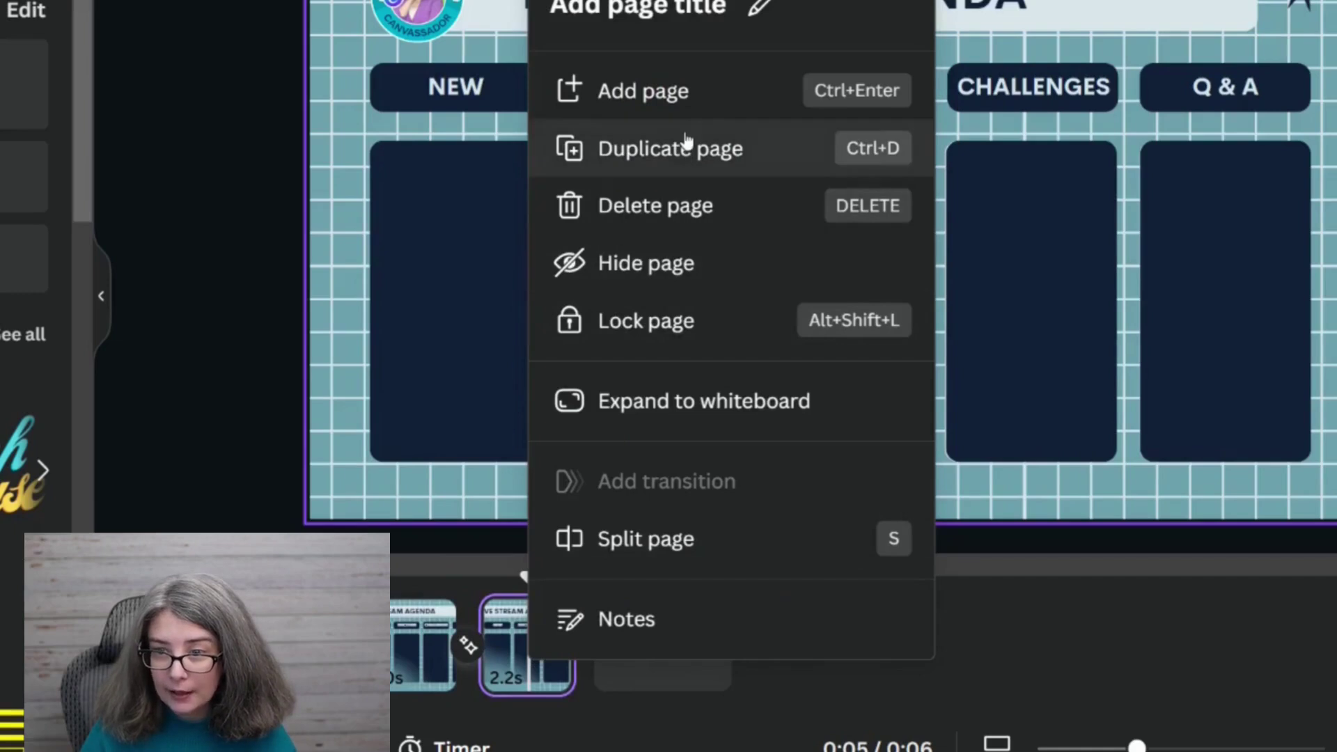
pyautogui.click(686, 146)
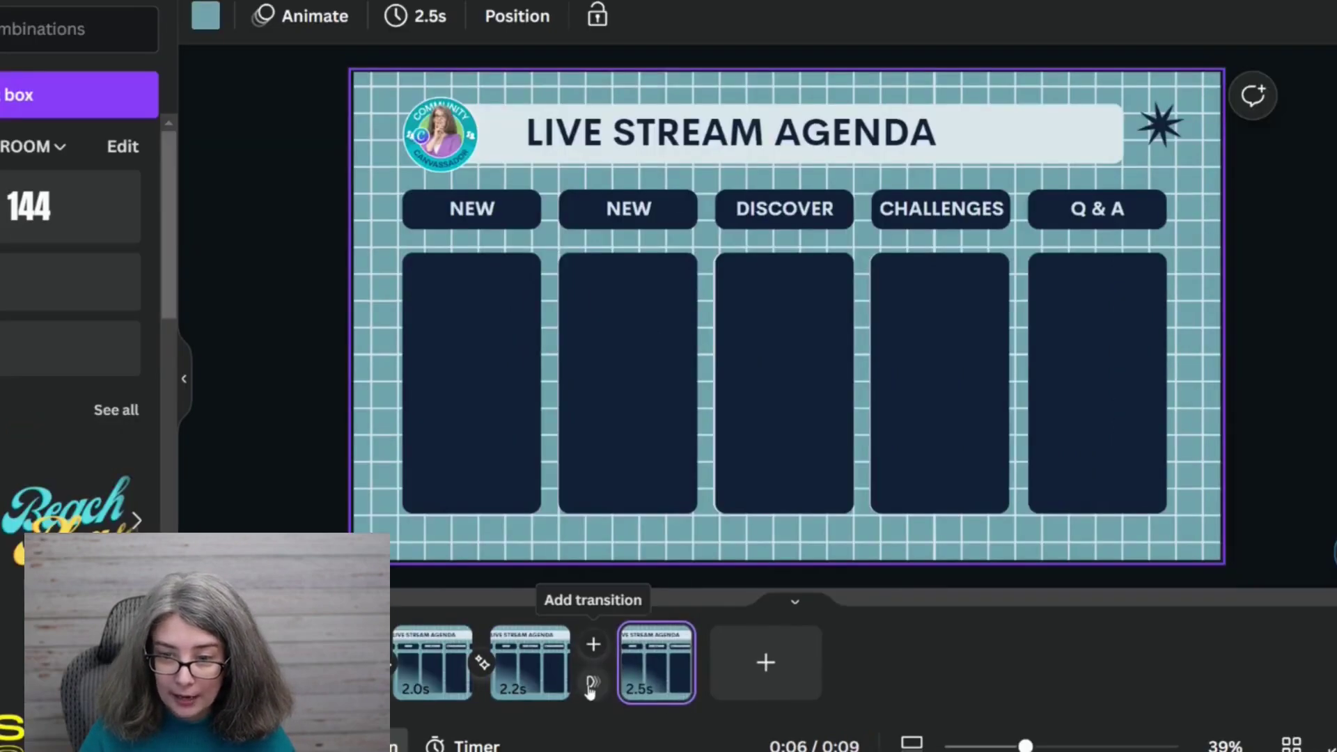
pyautogui.click(591, 684)
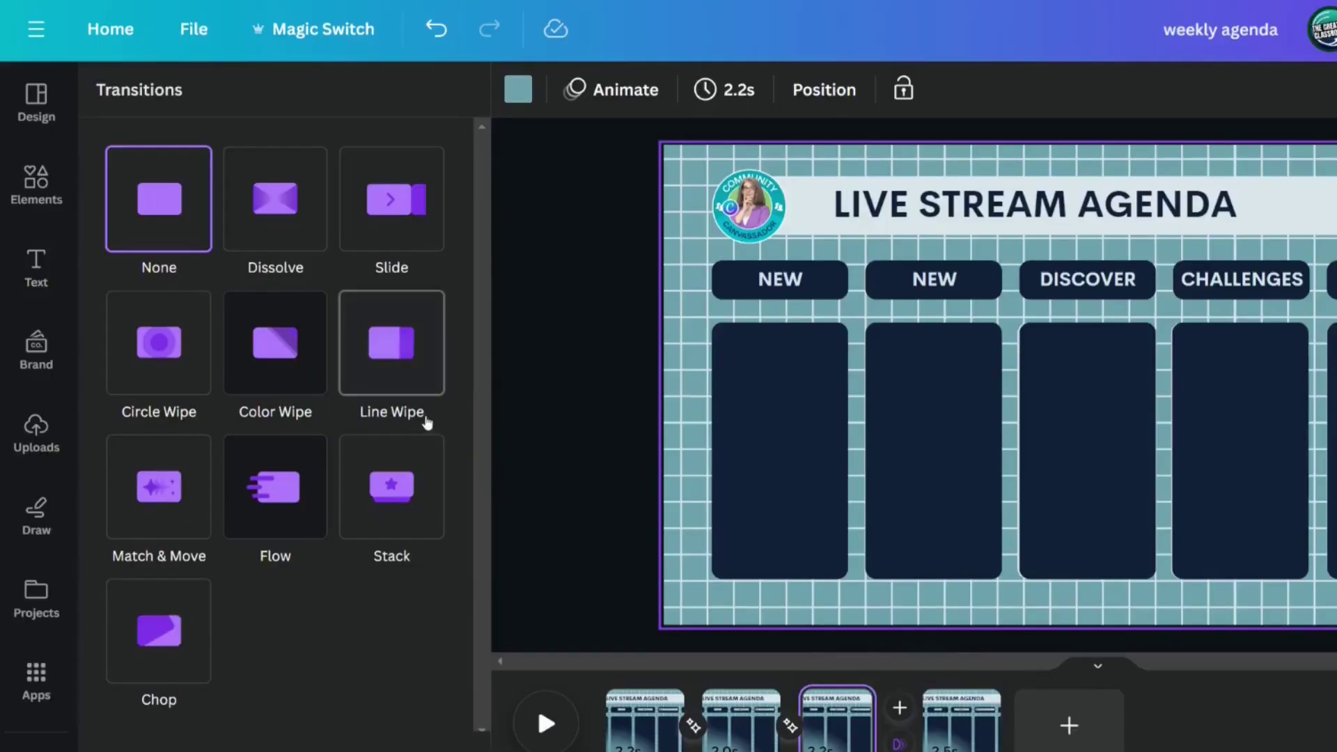
pyautogui.click(886, 726)
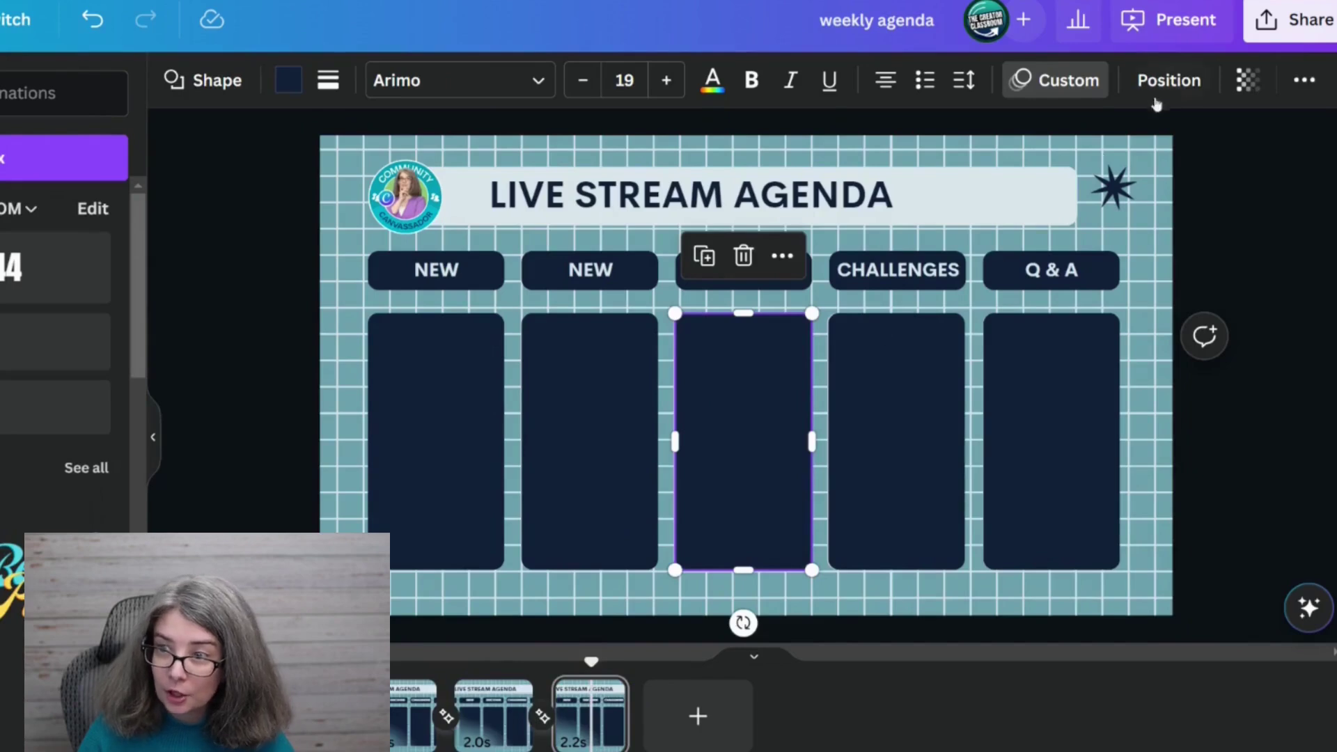
# Step: Copy the DISCOVER card's style onto CHALLENGES and delete DISCOVER's motion path
pyautogui.click(1307, 88)
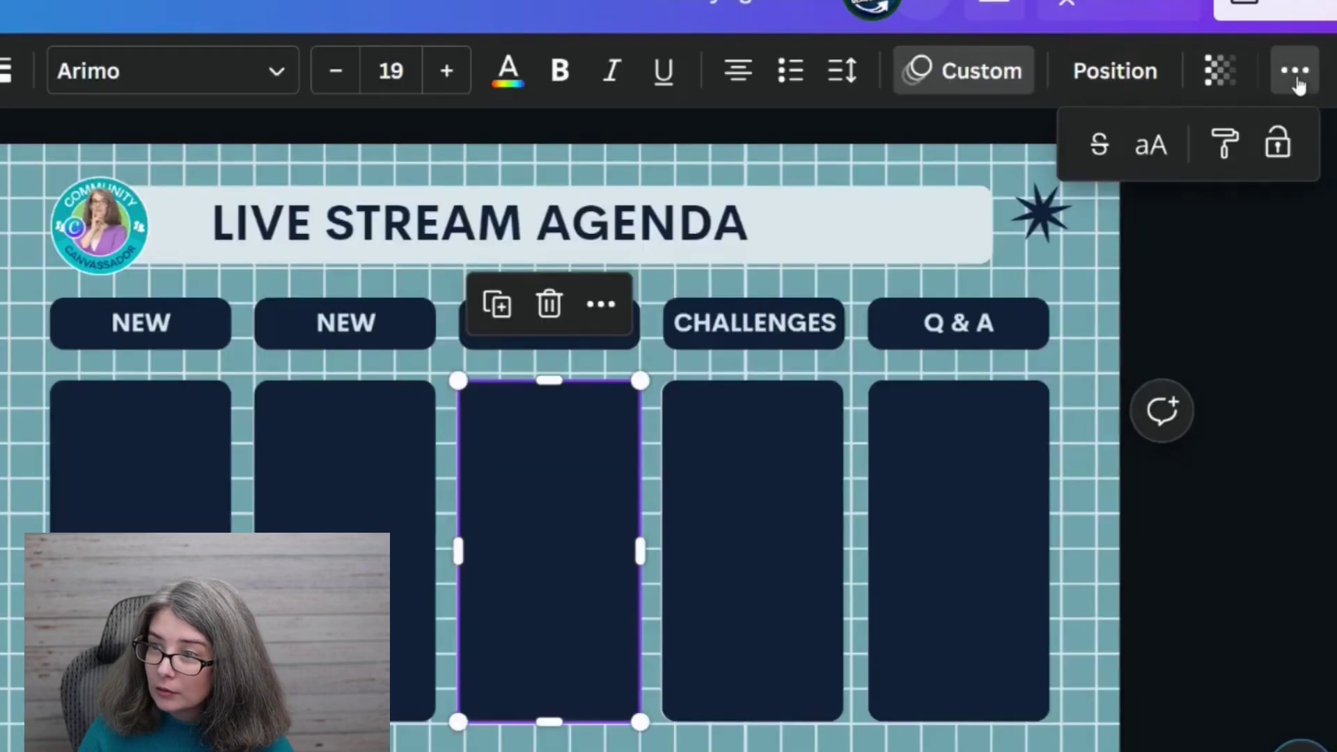
pyautogui.click(1229, 150)
pyautogui.click(765, 535)
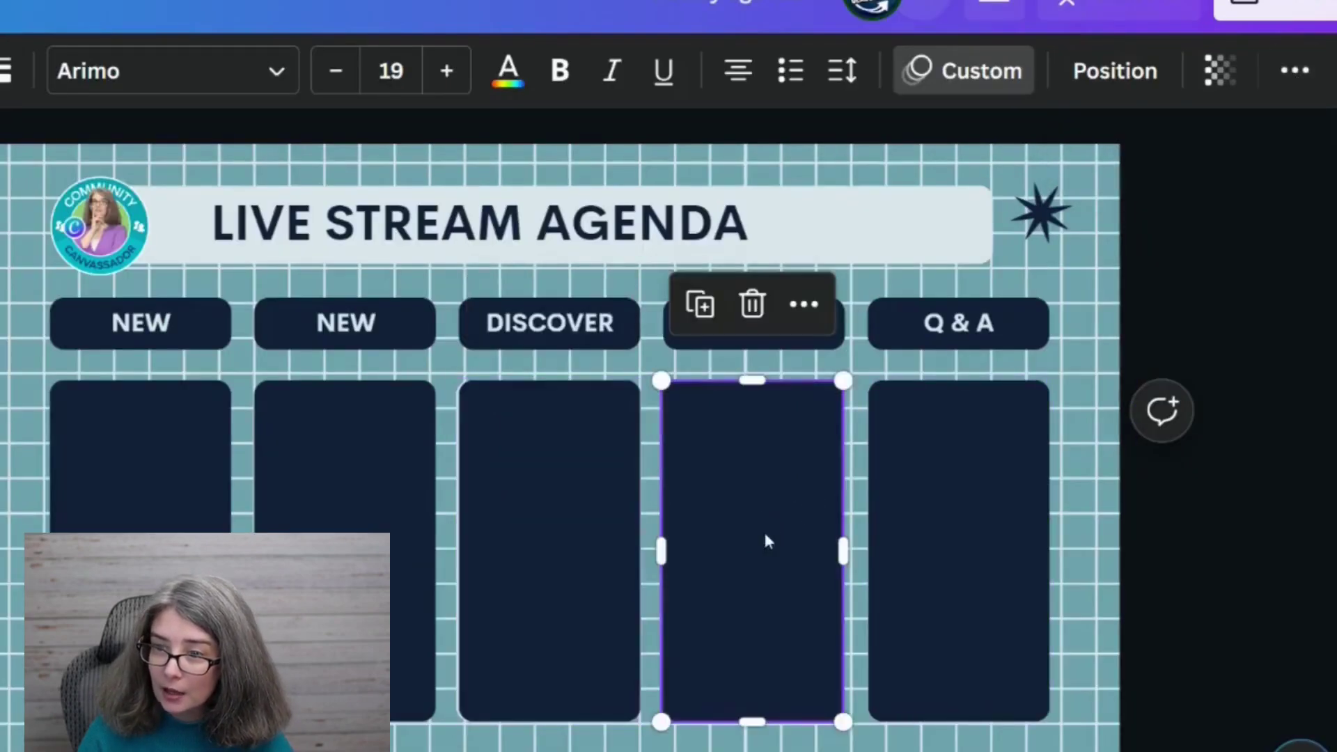
pyautogui.click(579, 565)
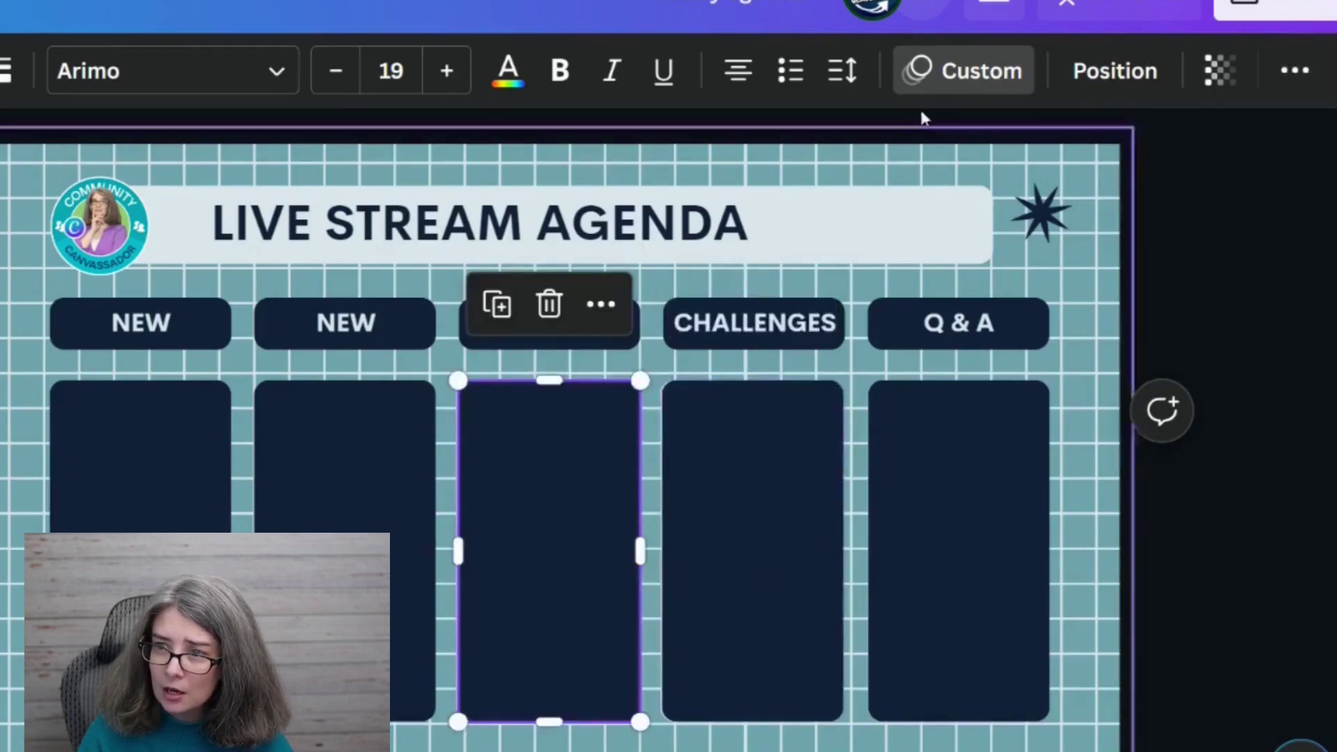
pyautogui.click(937, 87)
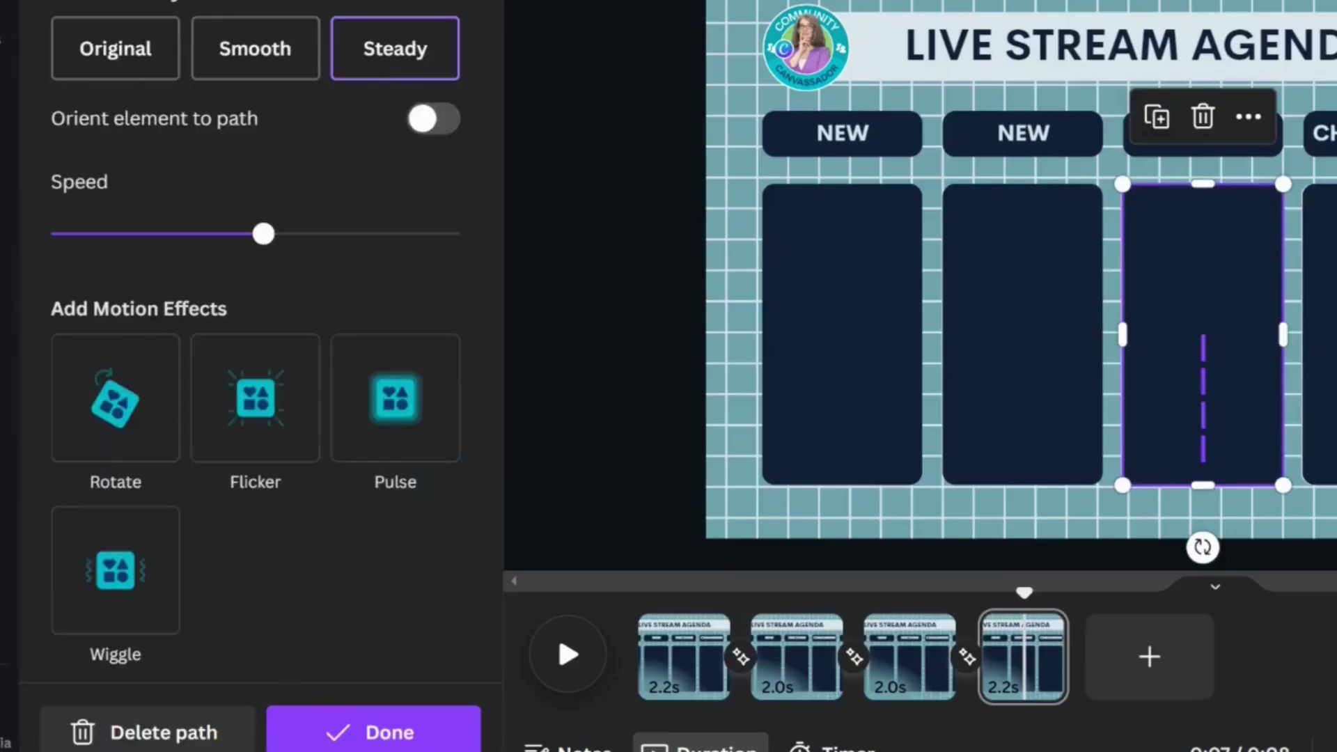
pyautogui.click(164, 731)
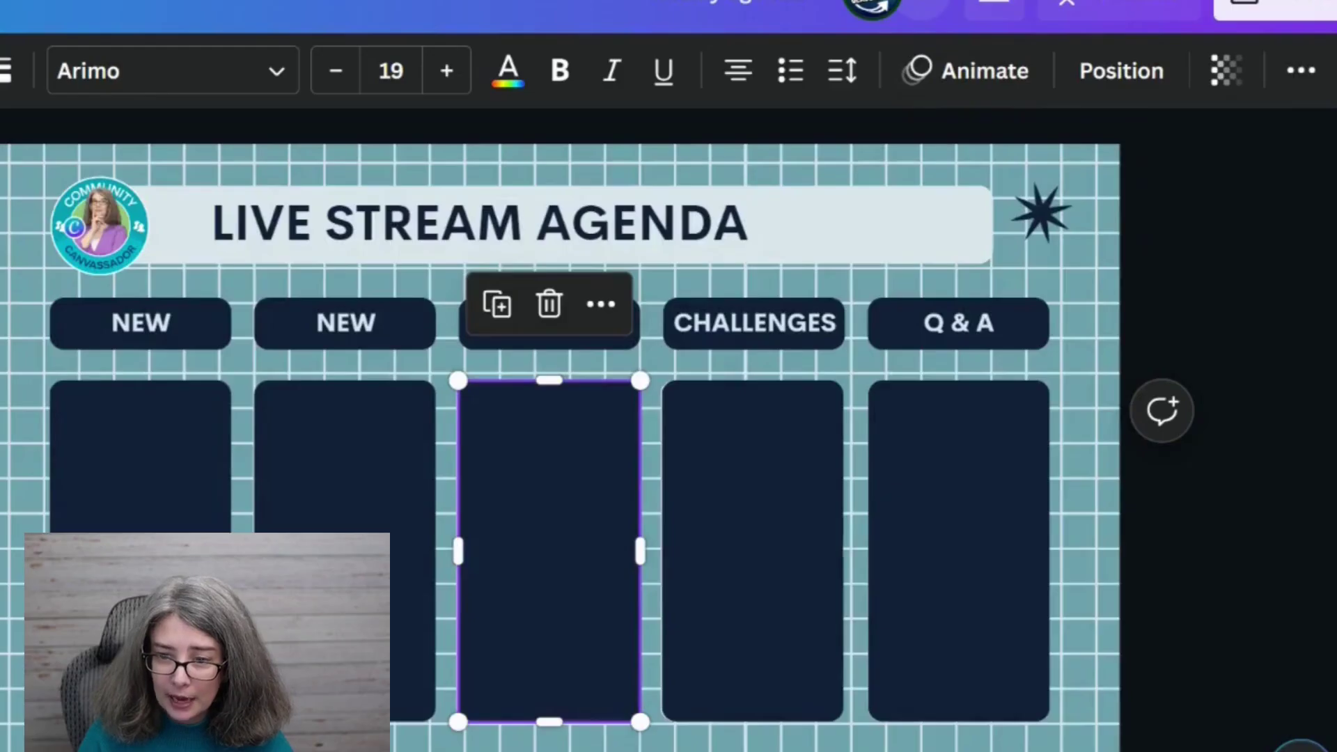
pyautogui.press('Escape')
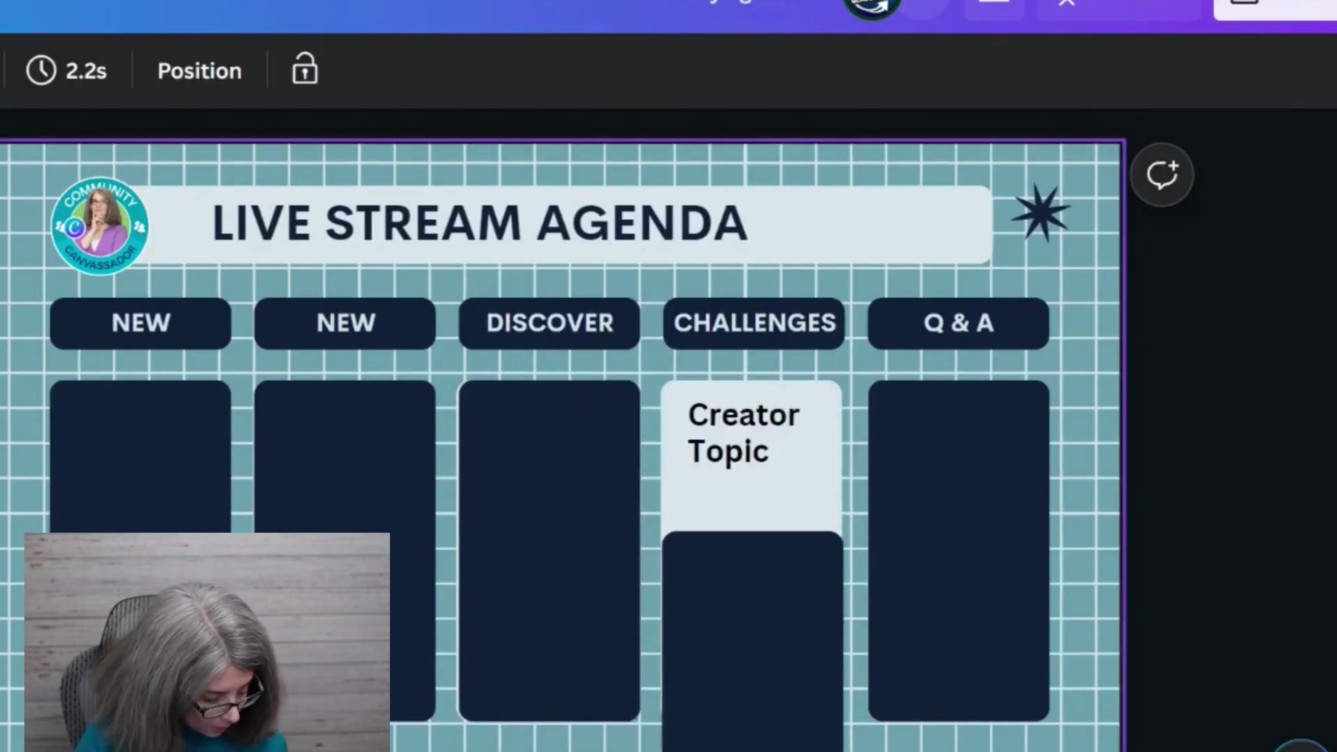
# Step: Duplicate page 4 into a fifth page, linked to it by Match & Move
pyautogui.rightClick(728, 665)
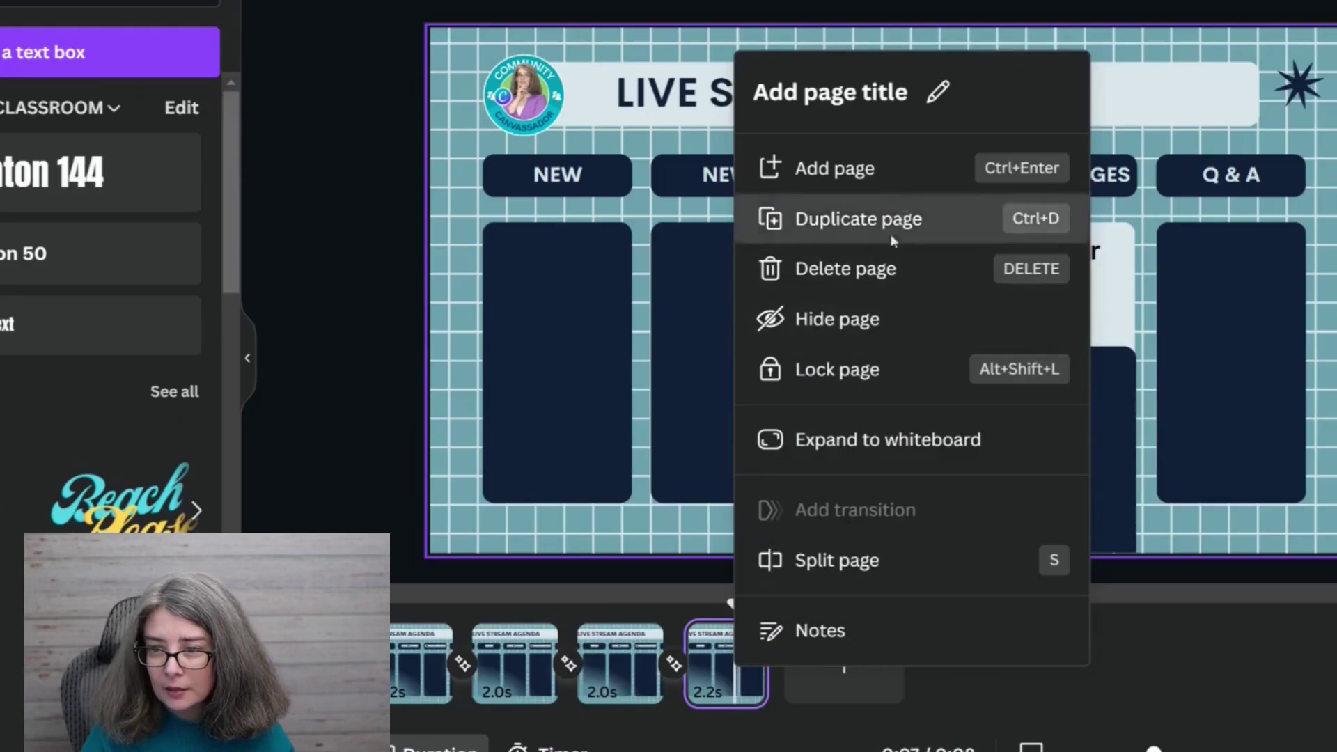
pyautogui.click(870, 218)
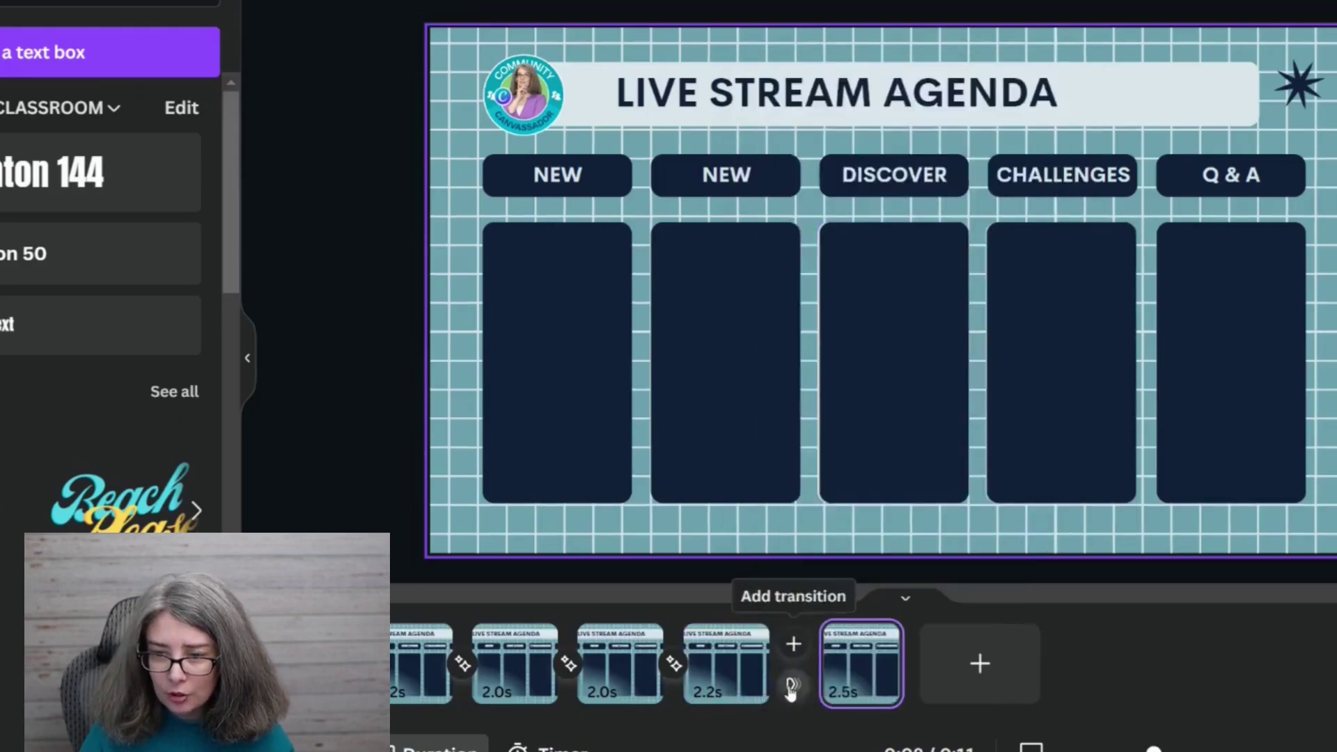
pyautogui.click(787, 672)
pyautogui.click(174, 522)
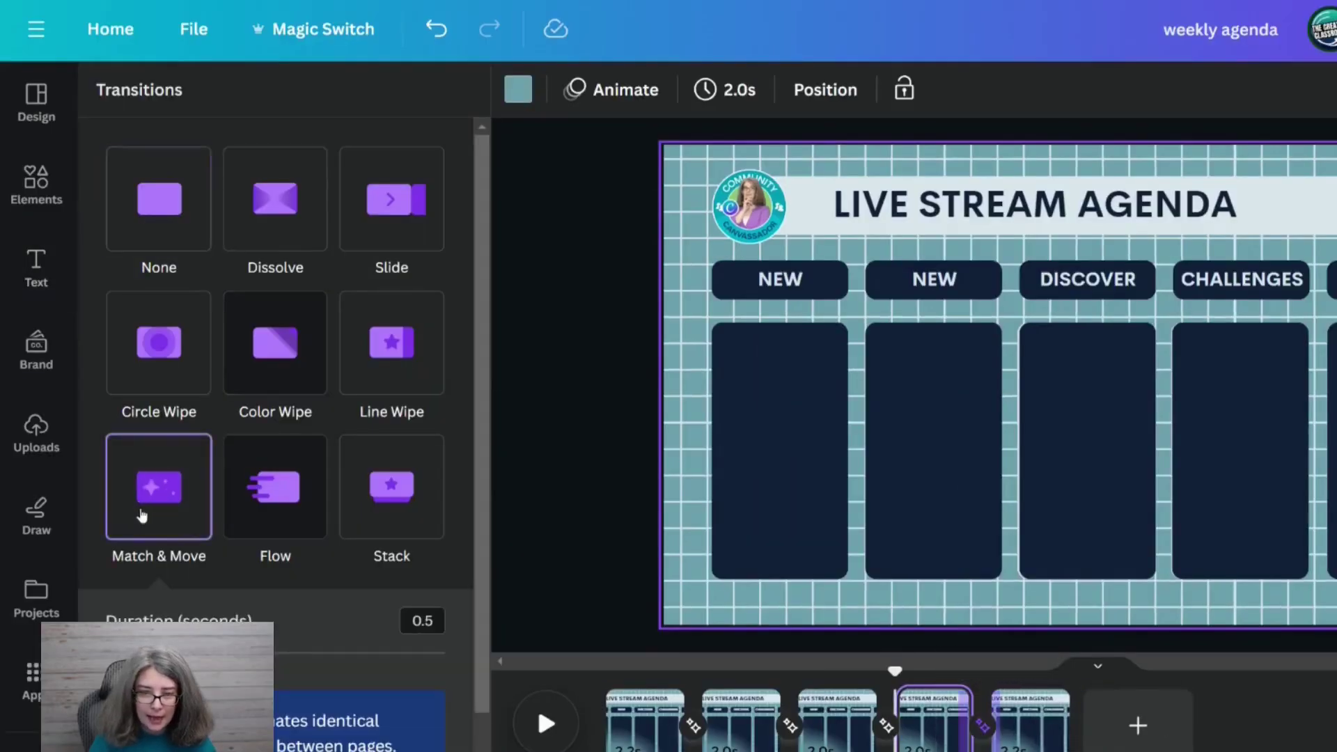
# Step: On page five, copy the CHALLENGES card's style onto Q & A and delete CHALLENGES' motion path
pyautogui.click(1019, 730)
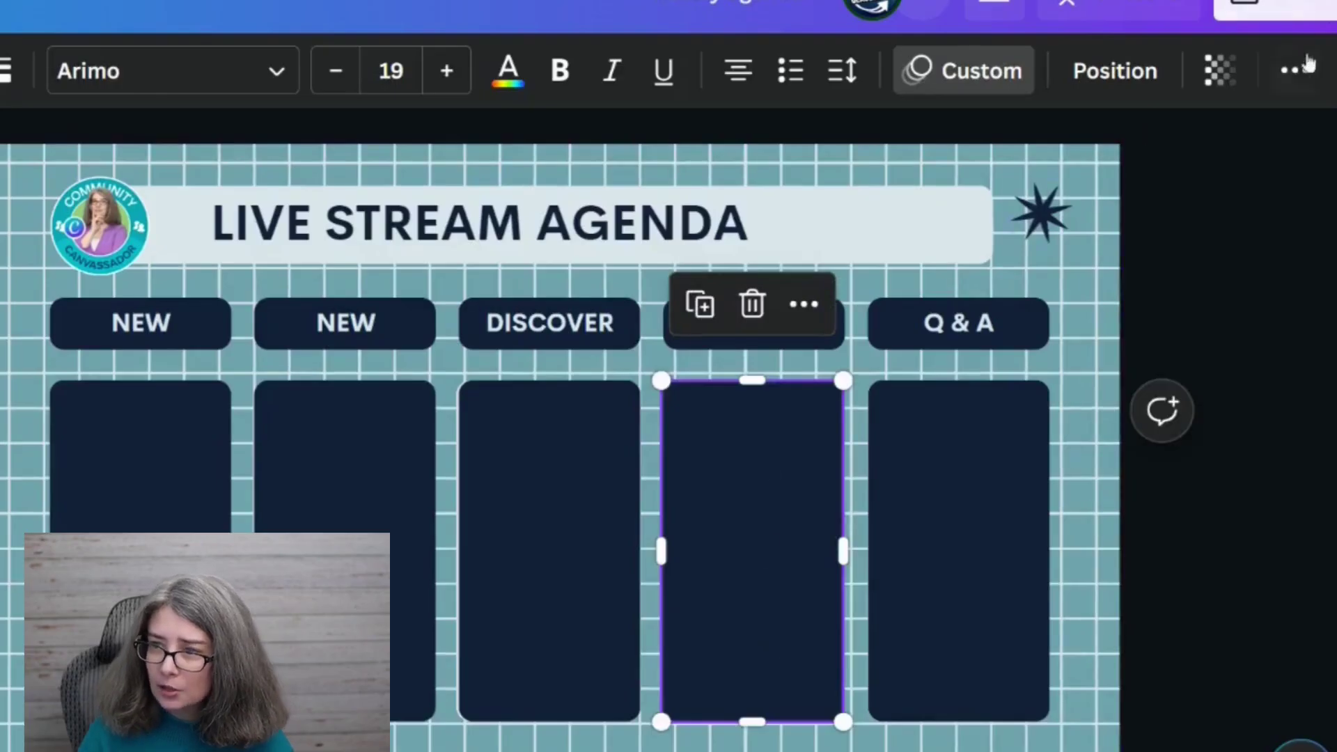
pyautogui.click(1308, 69)
pyautogui.click(1217, 160)
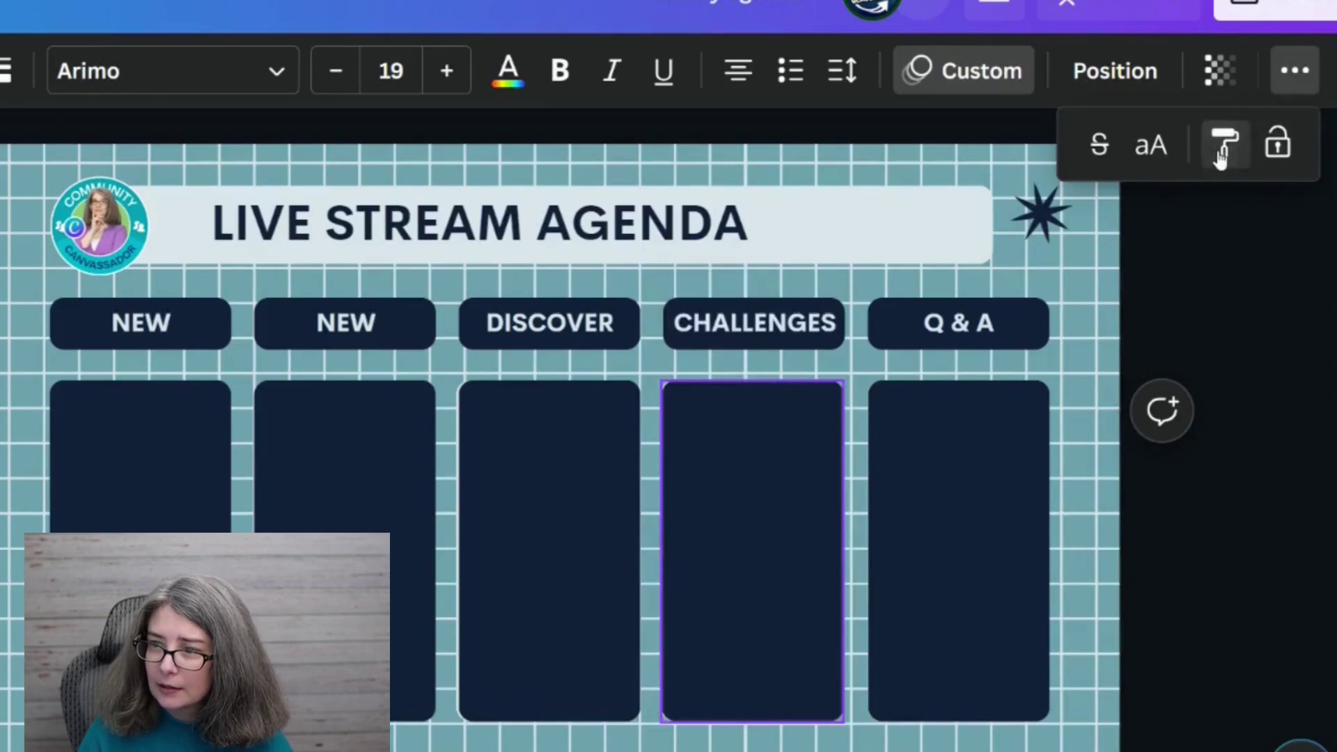
pyautogui.click(894, 542)
pyautogui.click(808, 563)
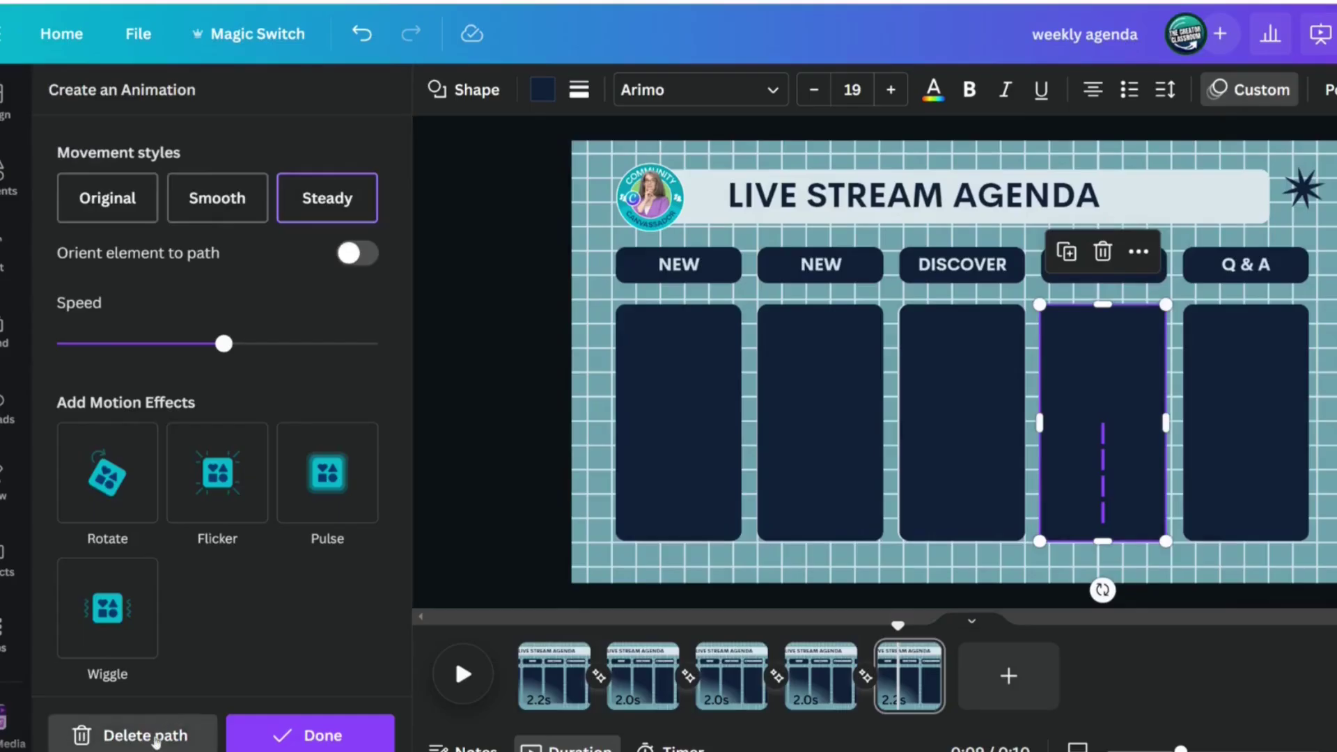
pyautogui.click(146, 736)
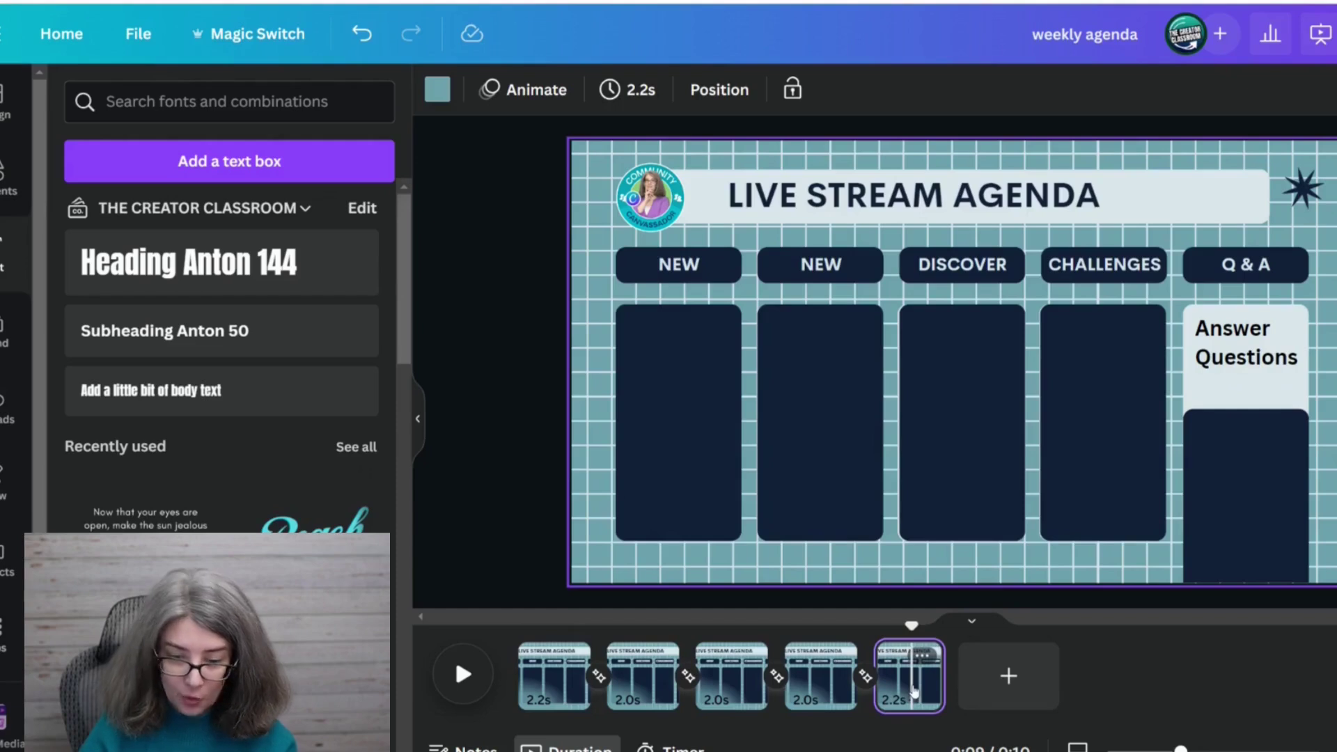
# Step: Duplicate page 5 into a sixth page, linked to it by Match & Move
pyautogui.rightClick(906, 668)
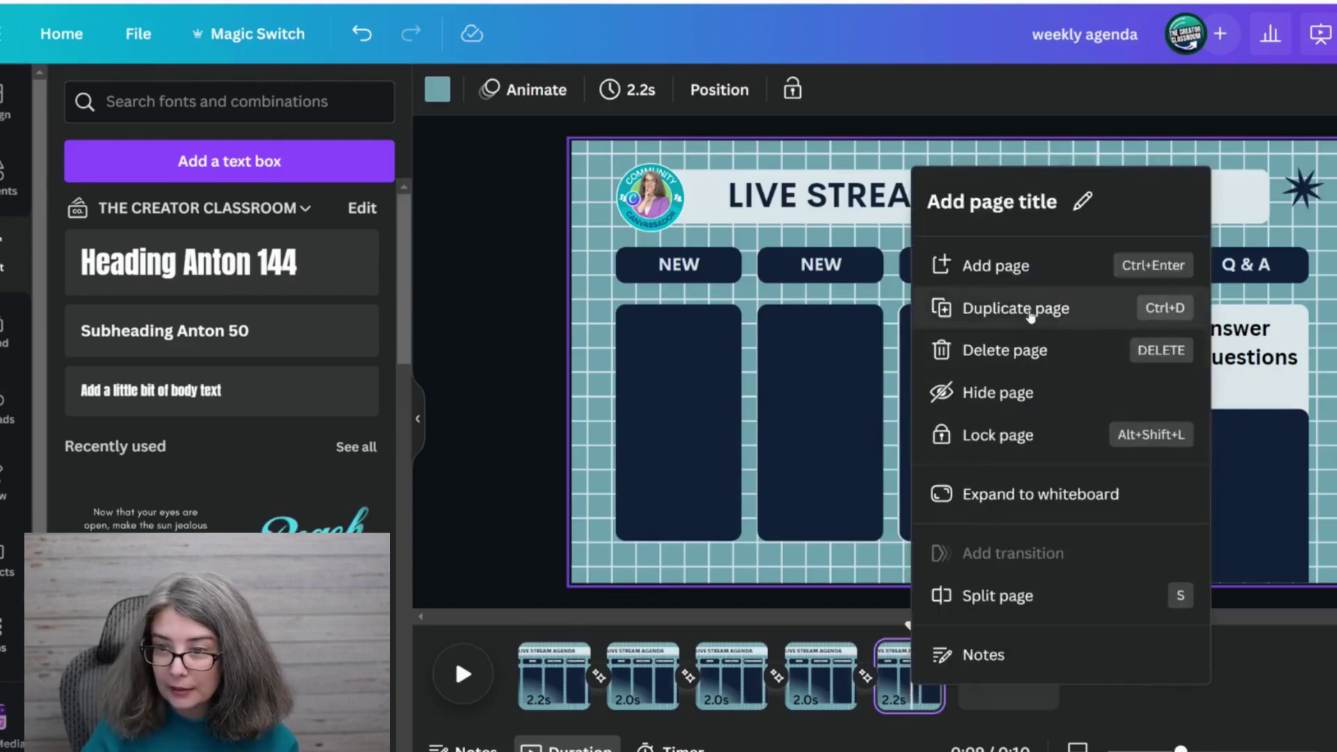
pyautogui.click(1003, 308)
pyautogui.click(964, 694)
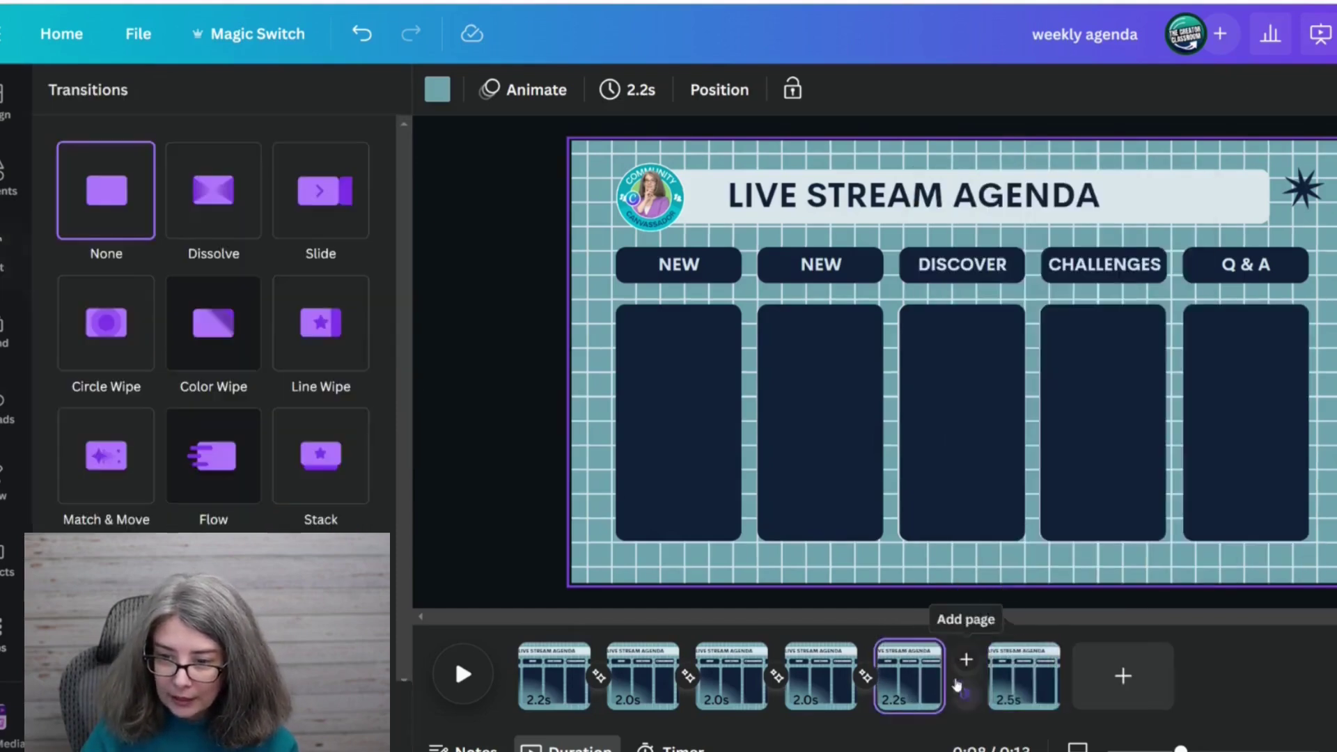
pyautogui.click(107, 488)
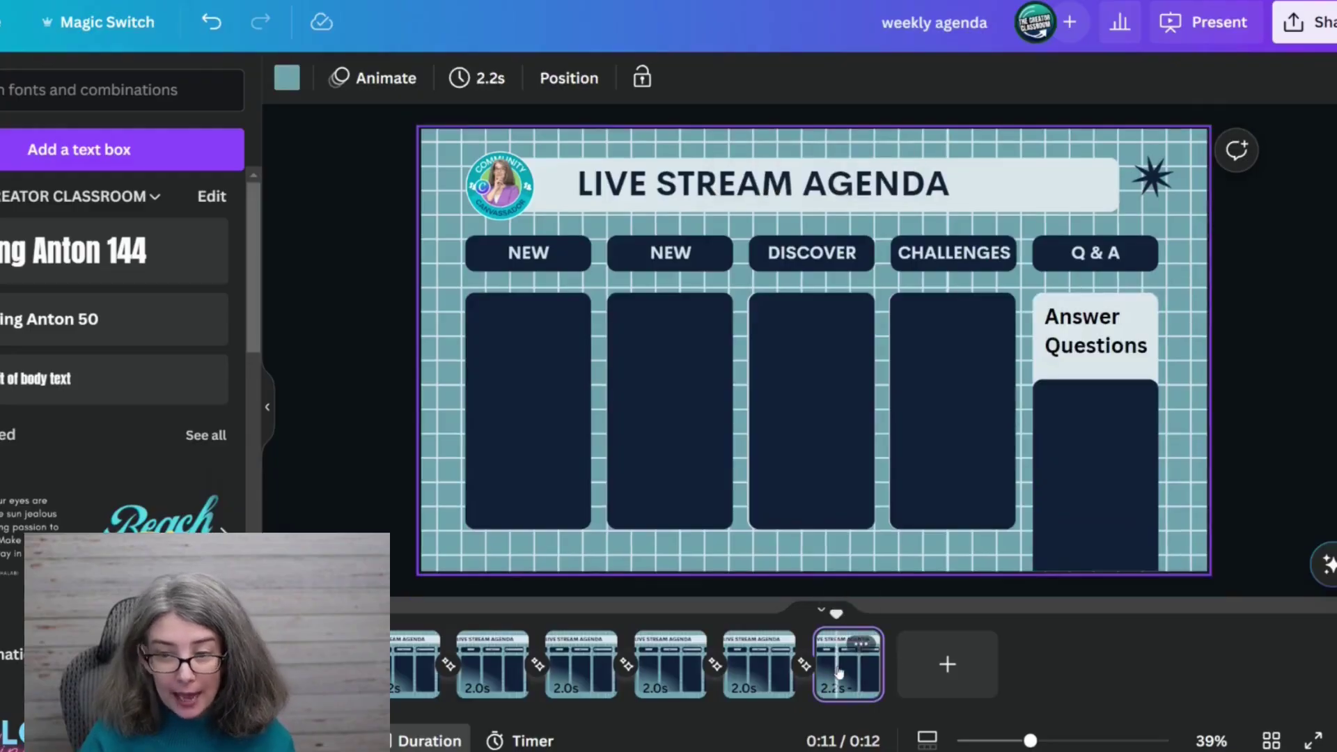
# Step: Duplicate the last page into page 7 and start a custom motion on page 6's Q&A card
pyautogui.rightClick(840, 672)
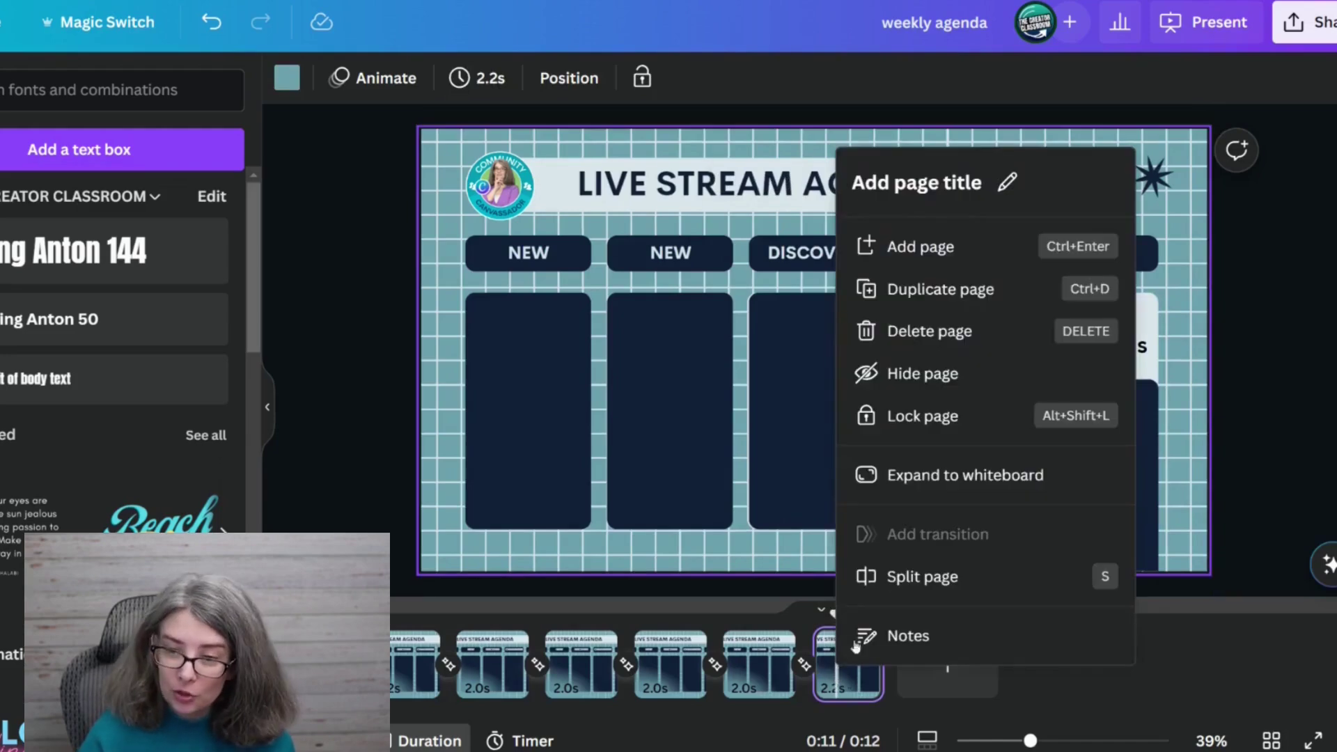
pyautogui.click(968, 289)
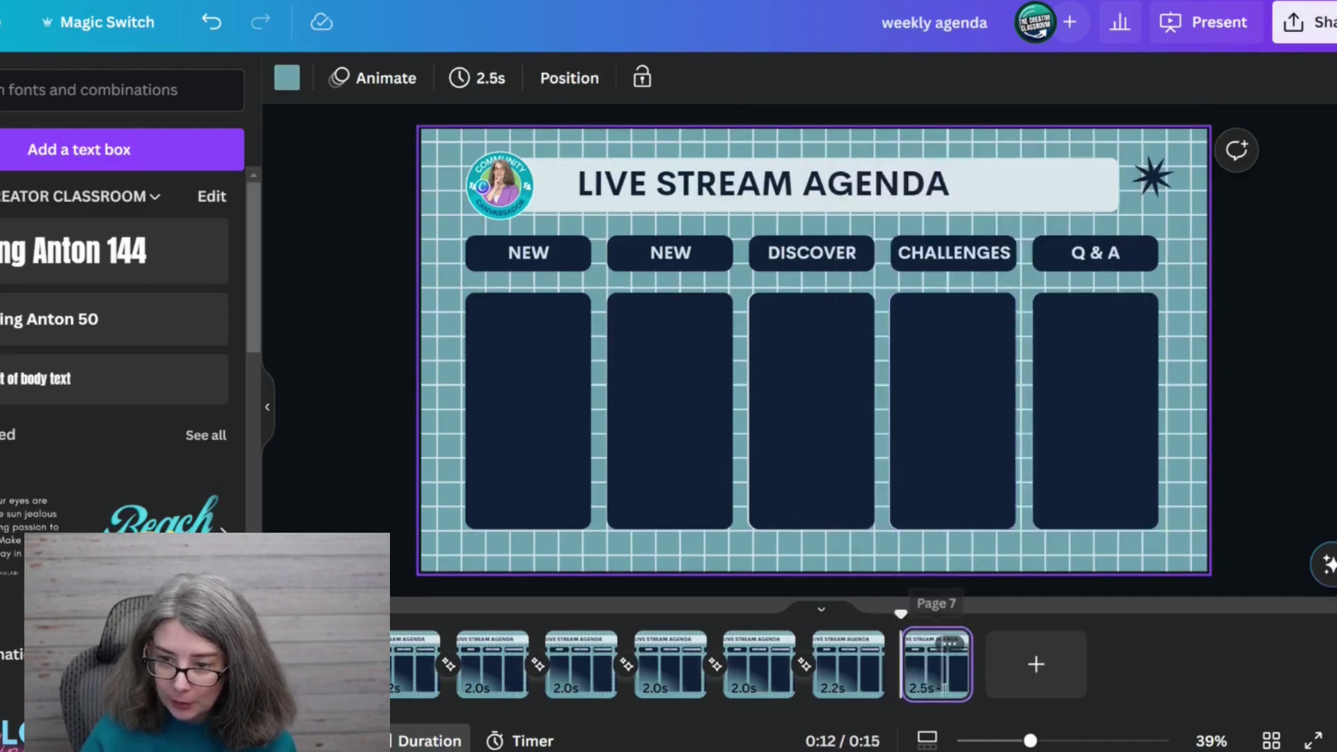
pyautogui.click(933, 690)
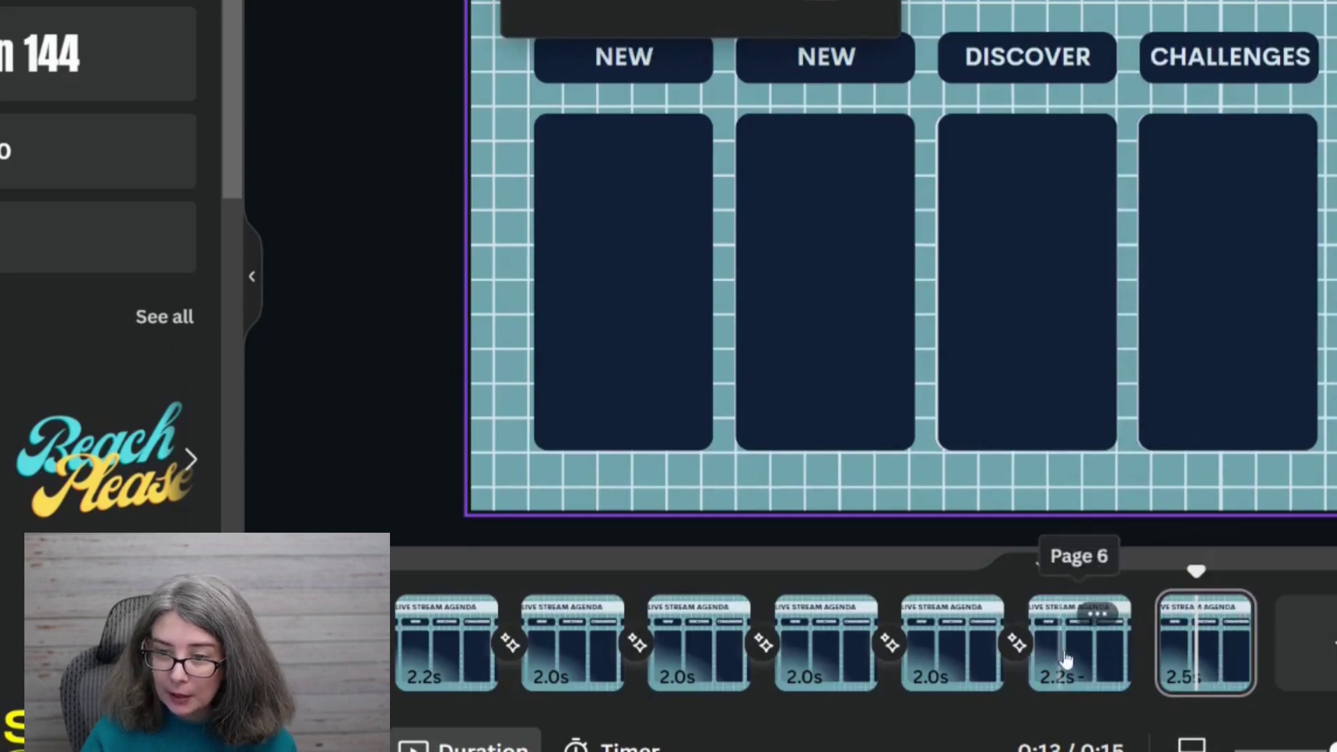
pyautogui.click(1068, 658)
pyautogui.click(1252, 440)
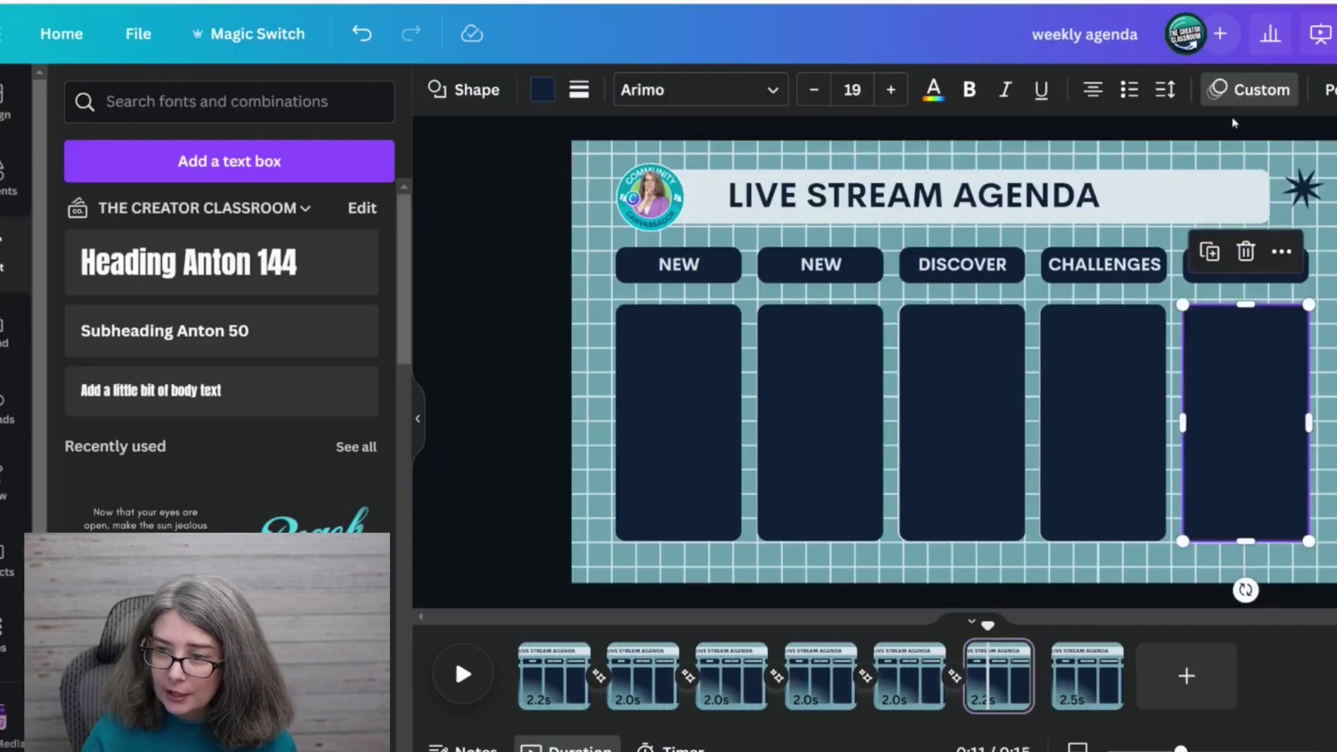
pyautogui.click(1247, 94)
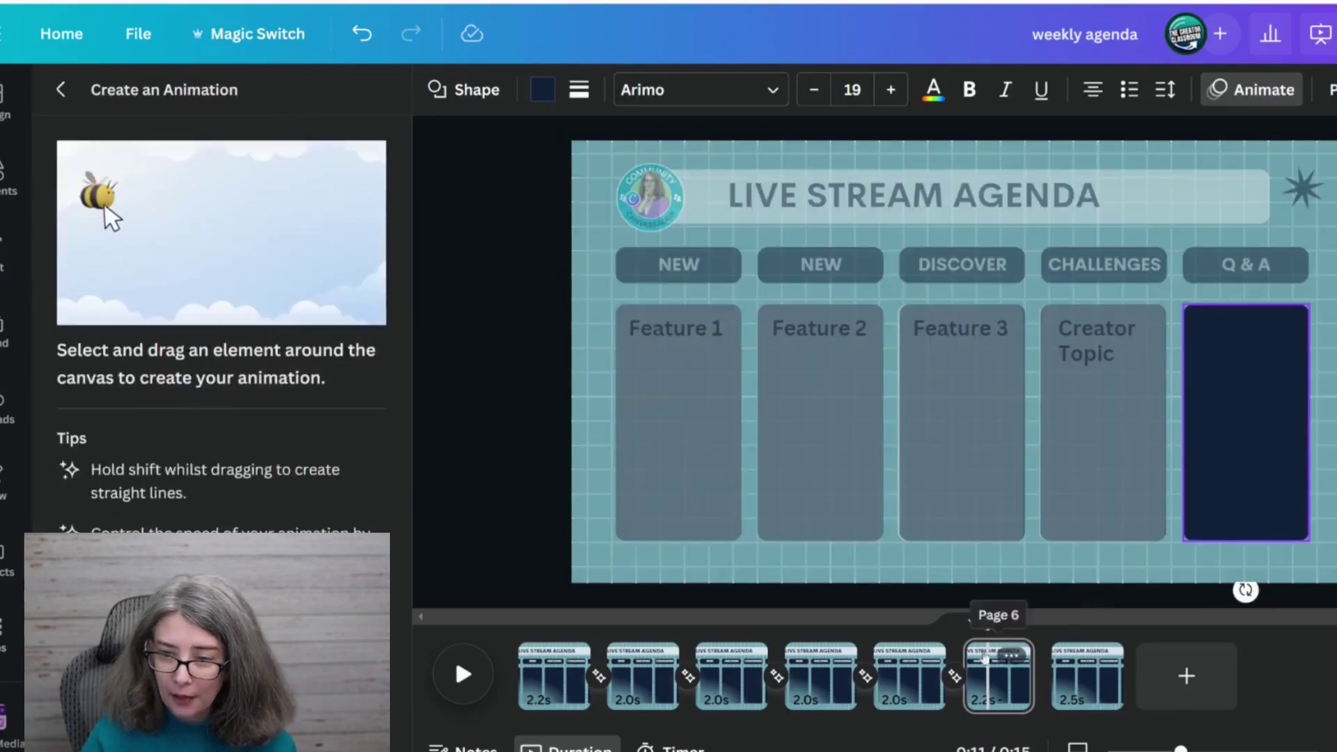
# Step: Link pages 6 and 7 with Match & Move and select page 7's lowered Q&A card
pyautogui.click(955, 676)
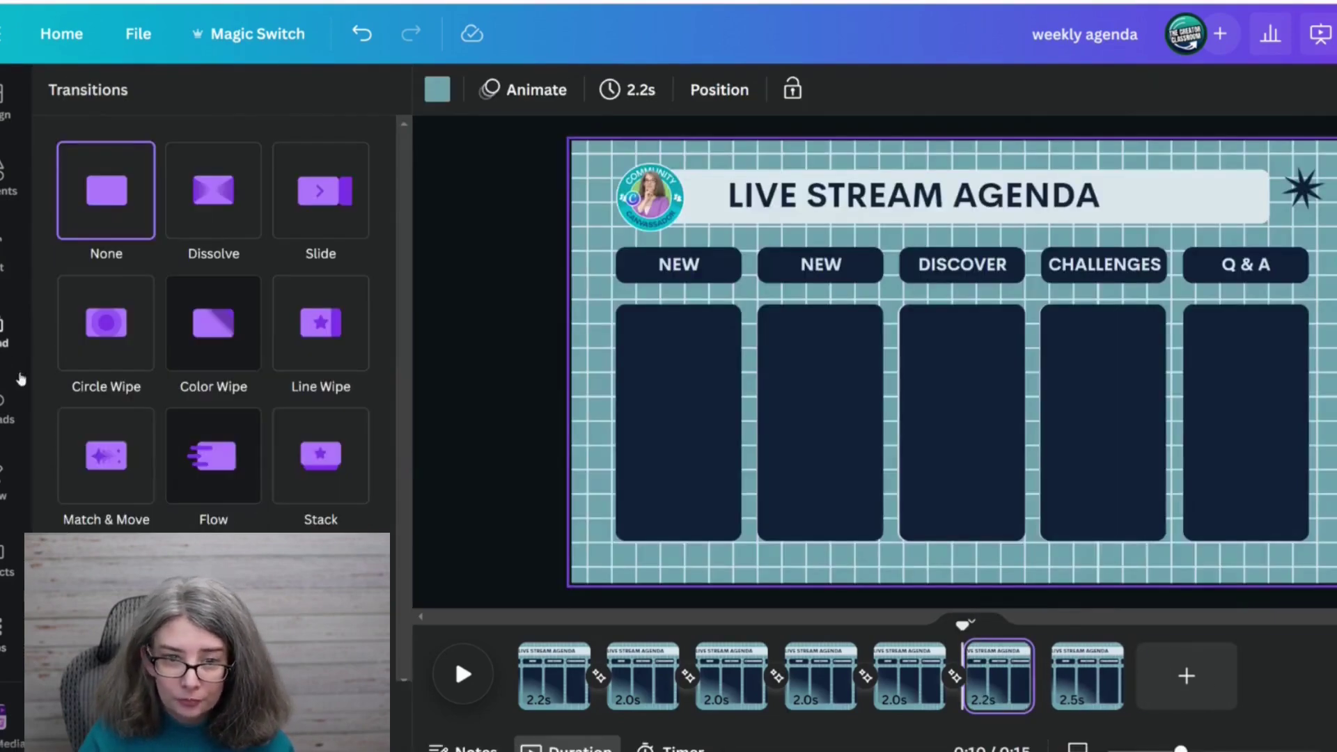
pyautogui.click(105, 487)
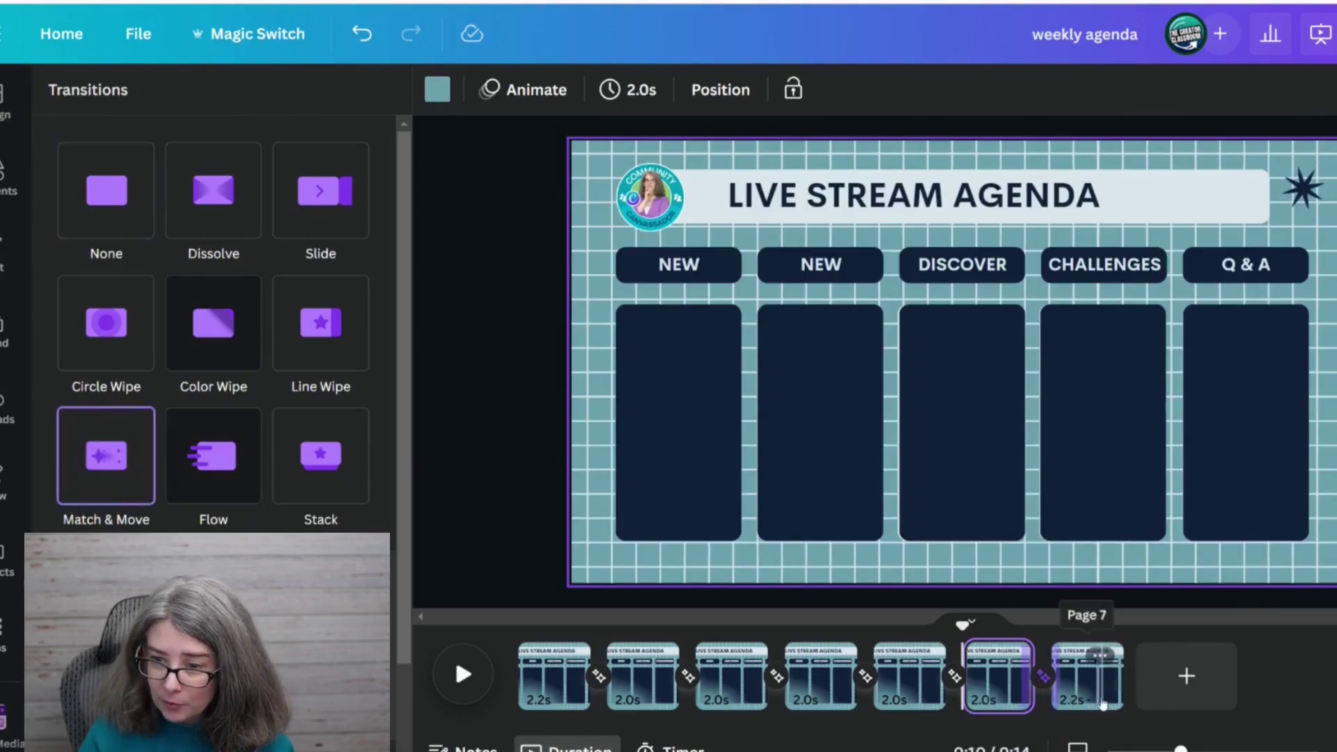
pyautogui.click(1099, 696)
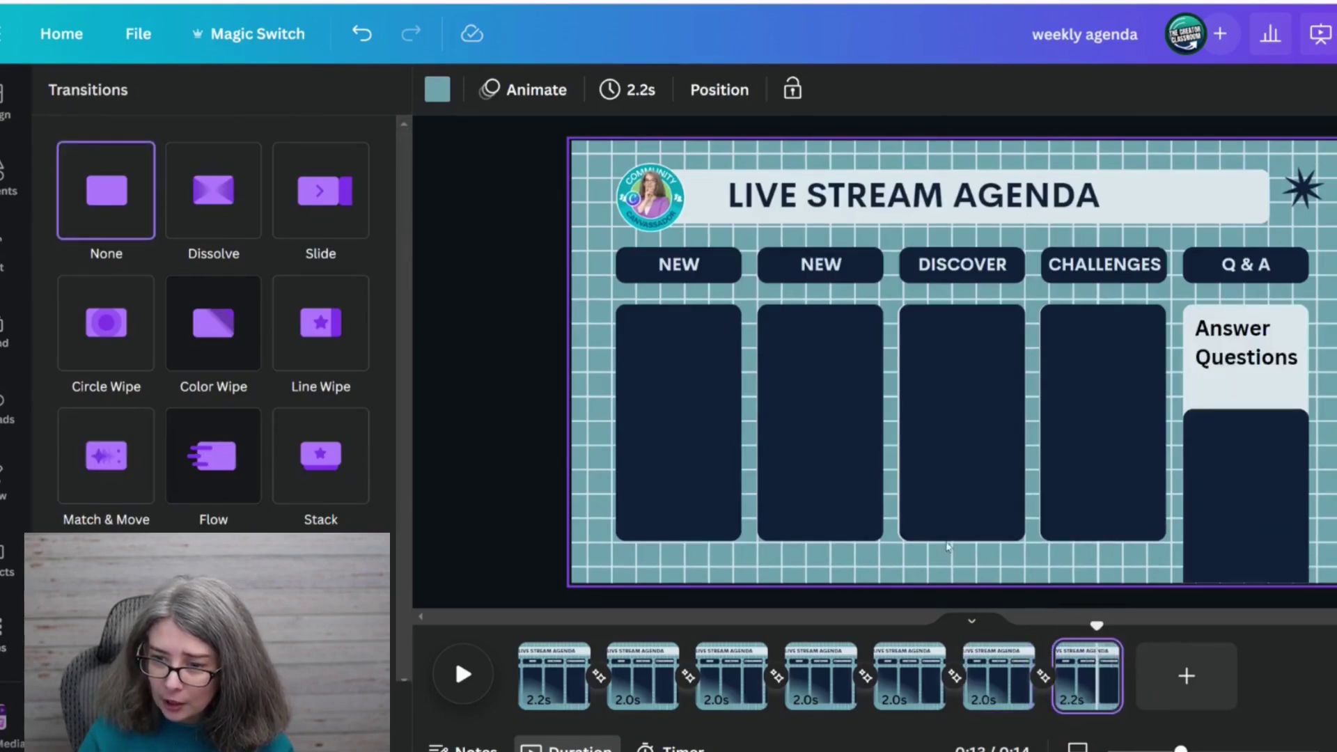
pyautogui.click(1220, 503)
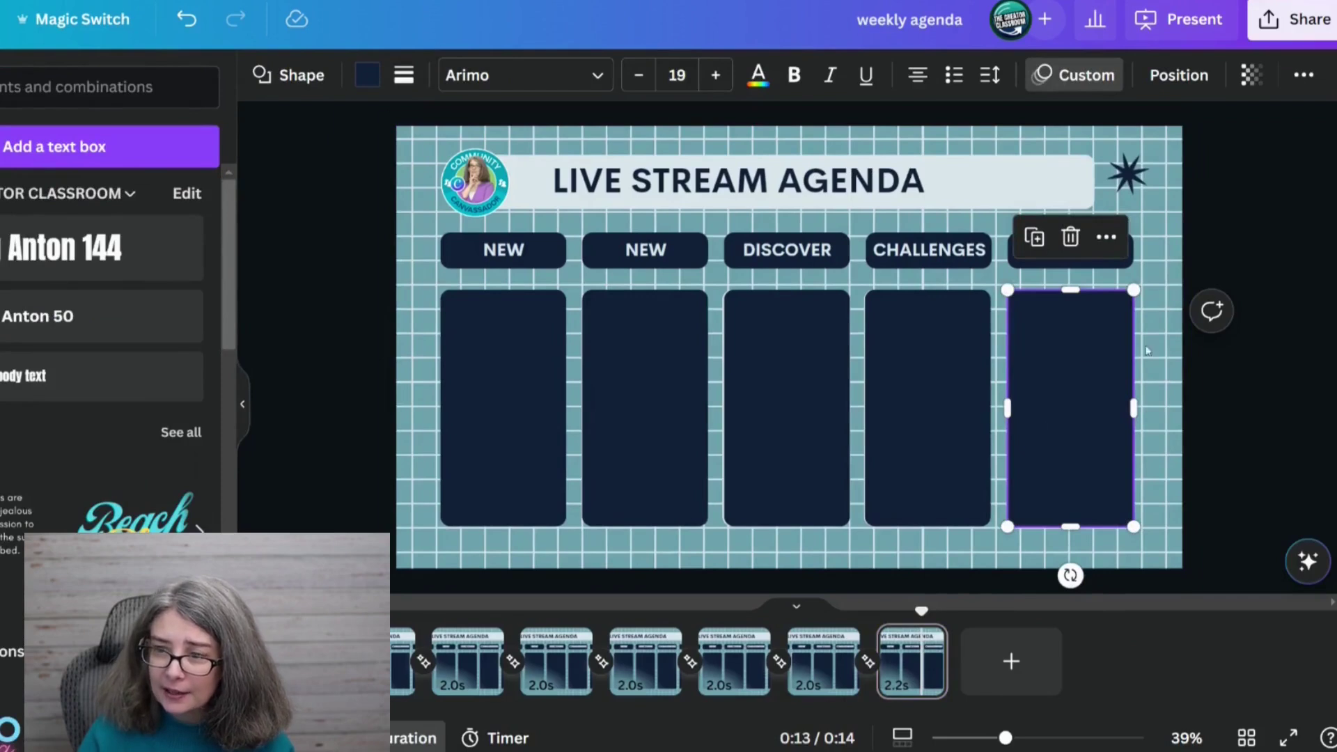
# Step: Copy the Q&A card's style onto the Challenges card and play the agenda preview
pyautogui.click(1304, 78)
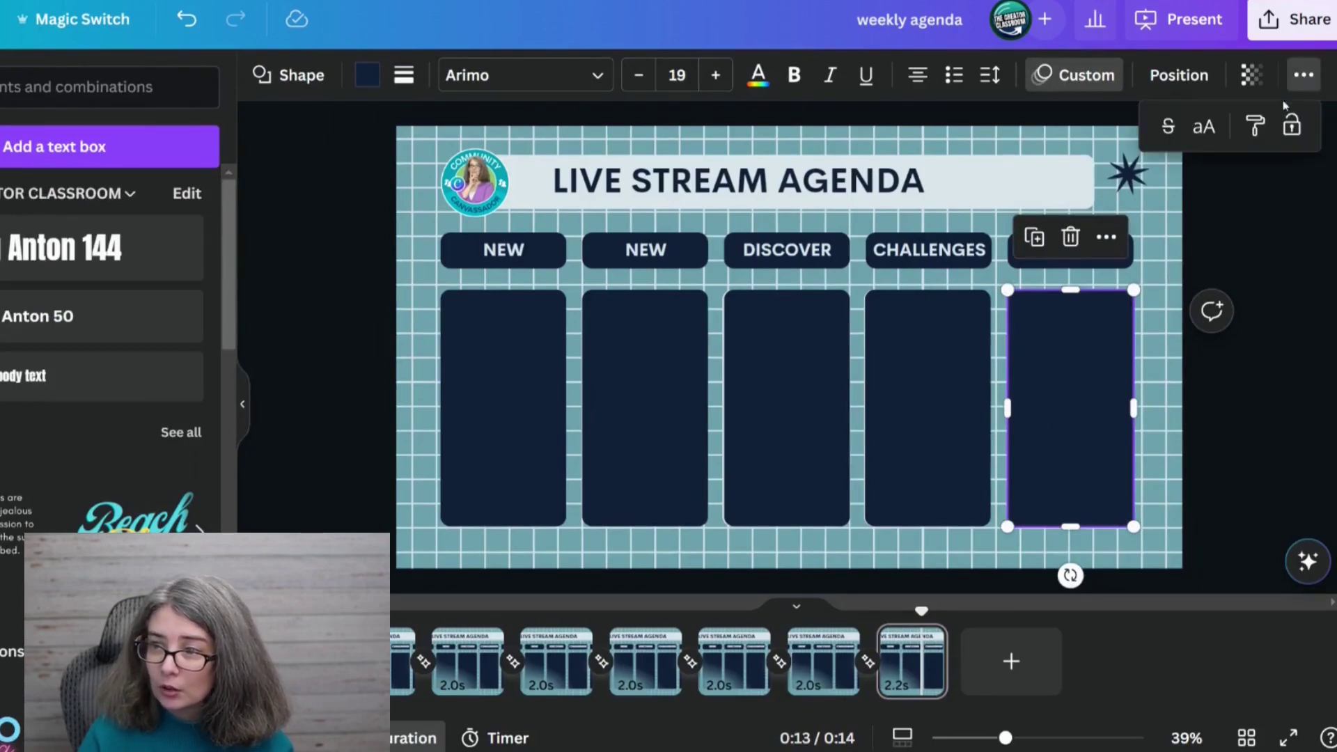
pyautogui.click(1256, 125)
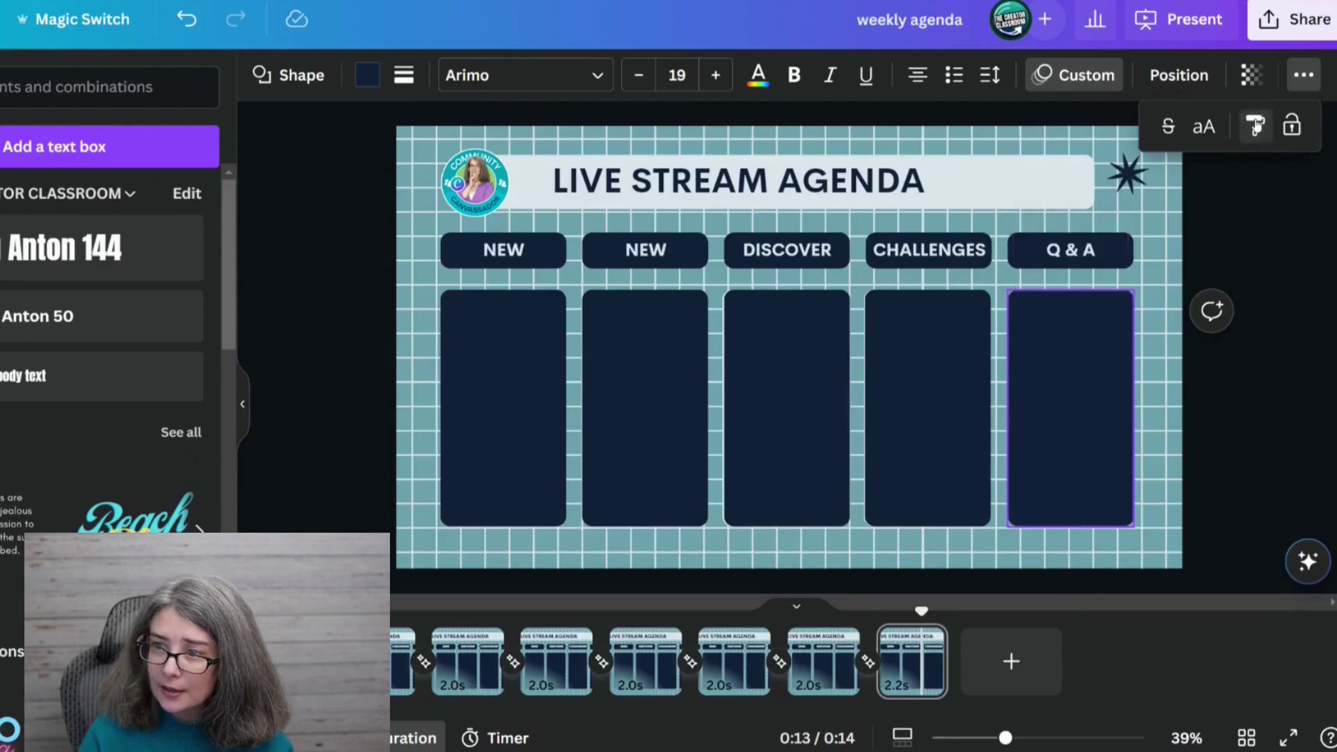
pyautogui.click(908, 400)
pyautogui.click(1305, 76)
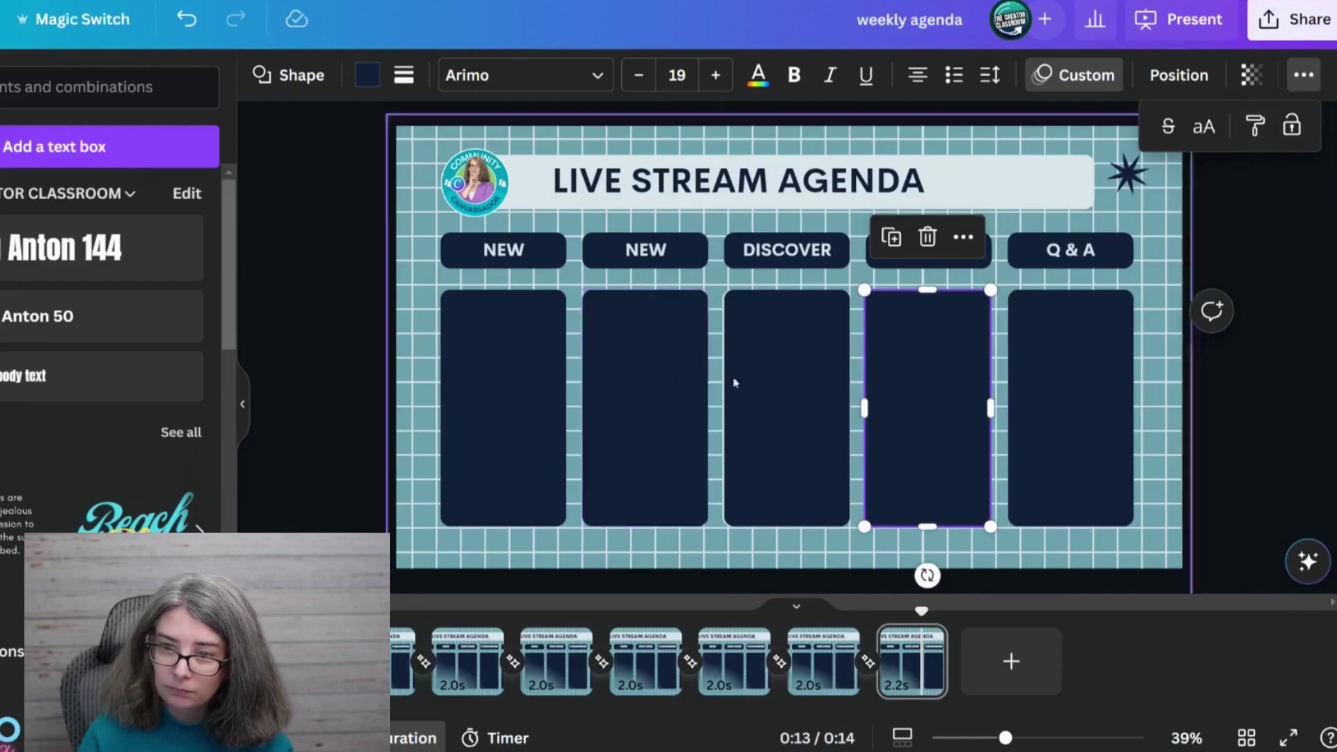
pyautogui.press('space')
pyautogui.click(903, 710)
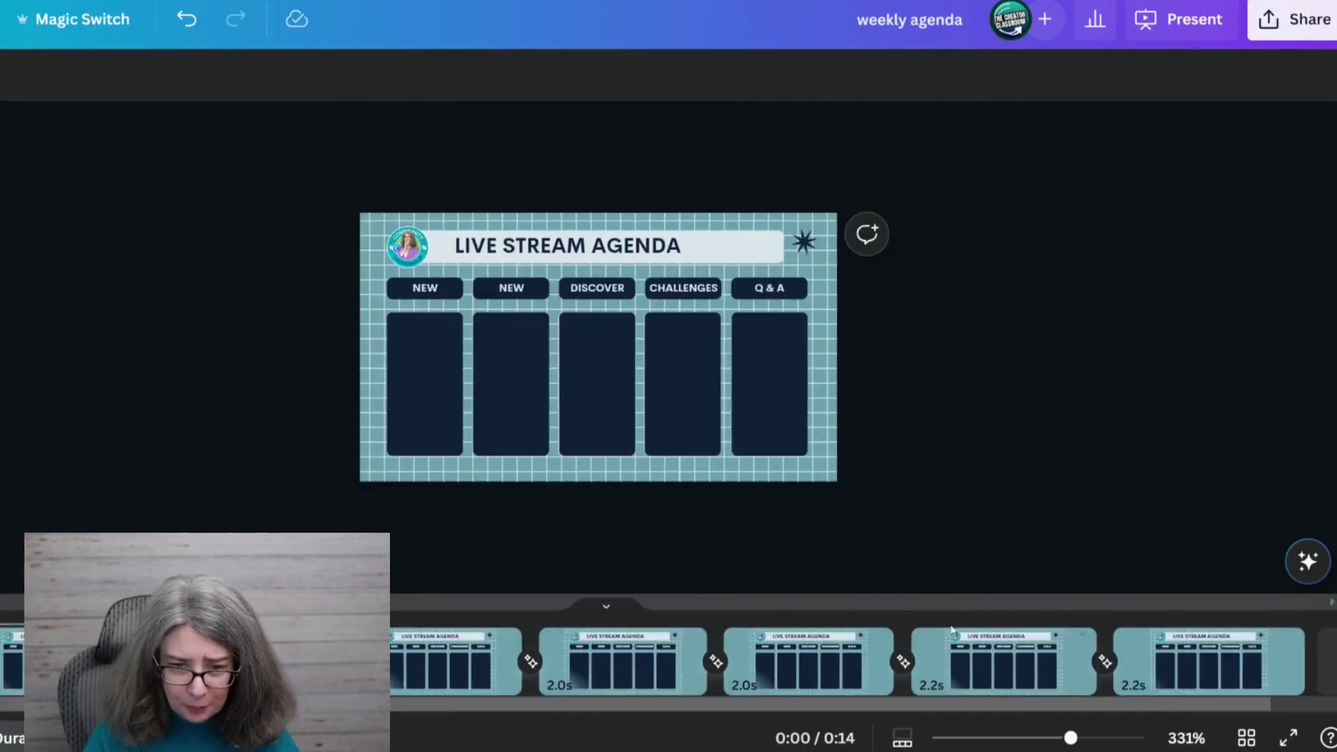
pyautogui.click(904, 710)
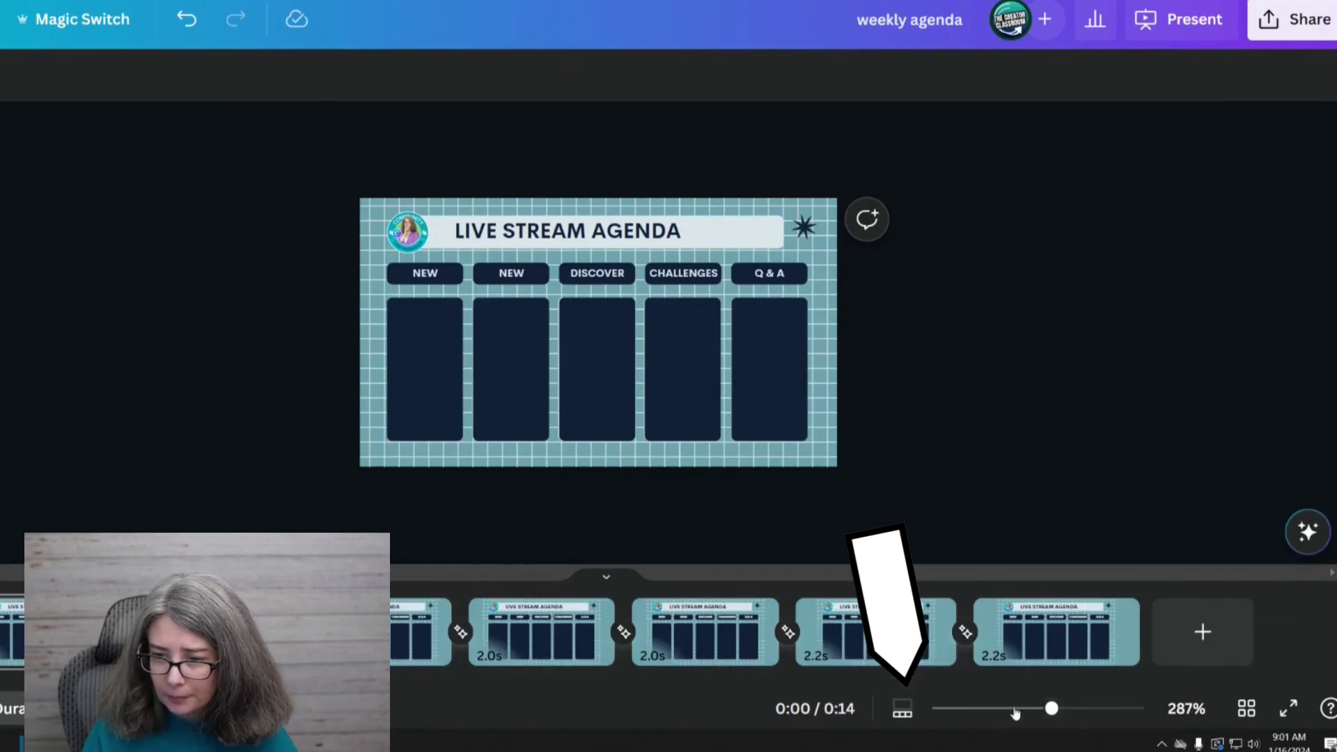
pyautogui.moveTo(1015, 713); pyautogui.dragTo(1028, 716)
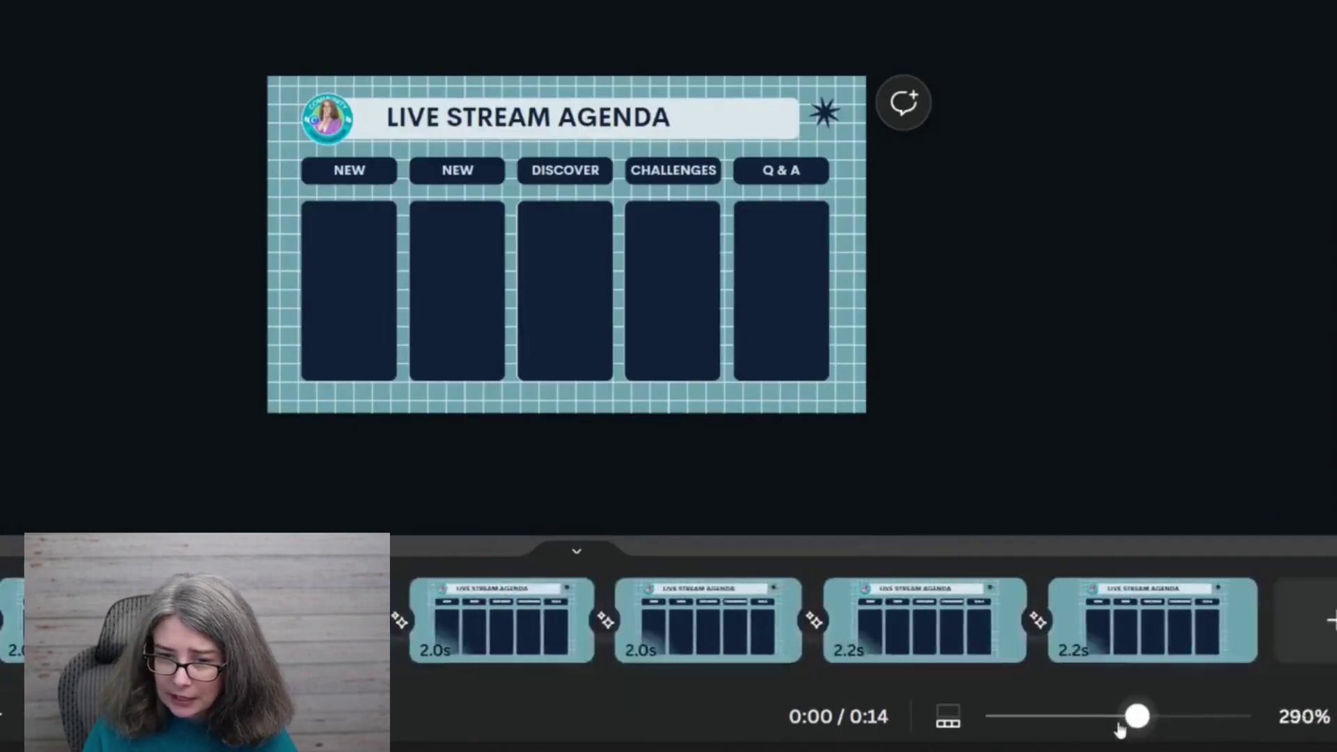
pyautogui.moveTo(1108, 731)
pyautogui.mouseDown()
pyautogui.moveTo(1066, 723)
pyautogui.moveTo(1156, 728)
pyautogui.mouseUp()
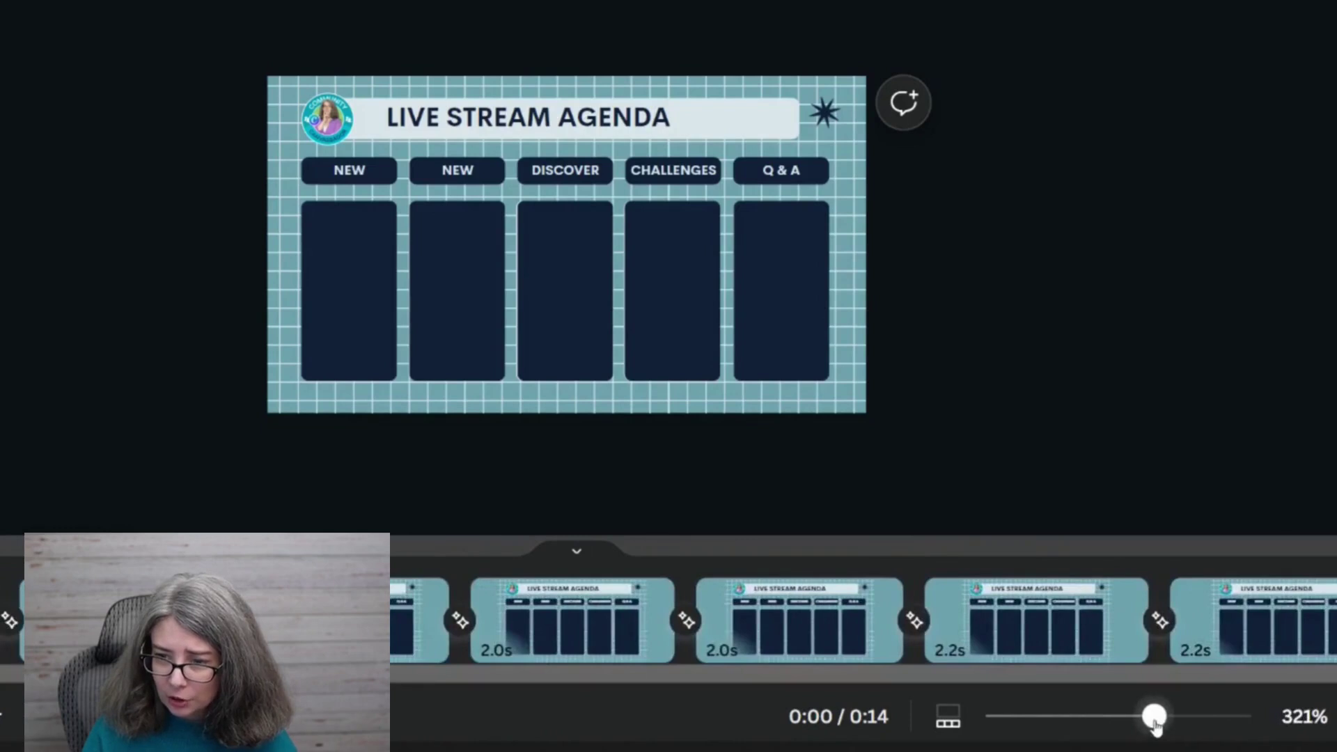
pyautogui.click(948, 721)
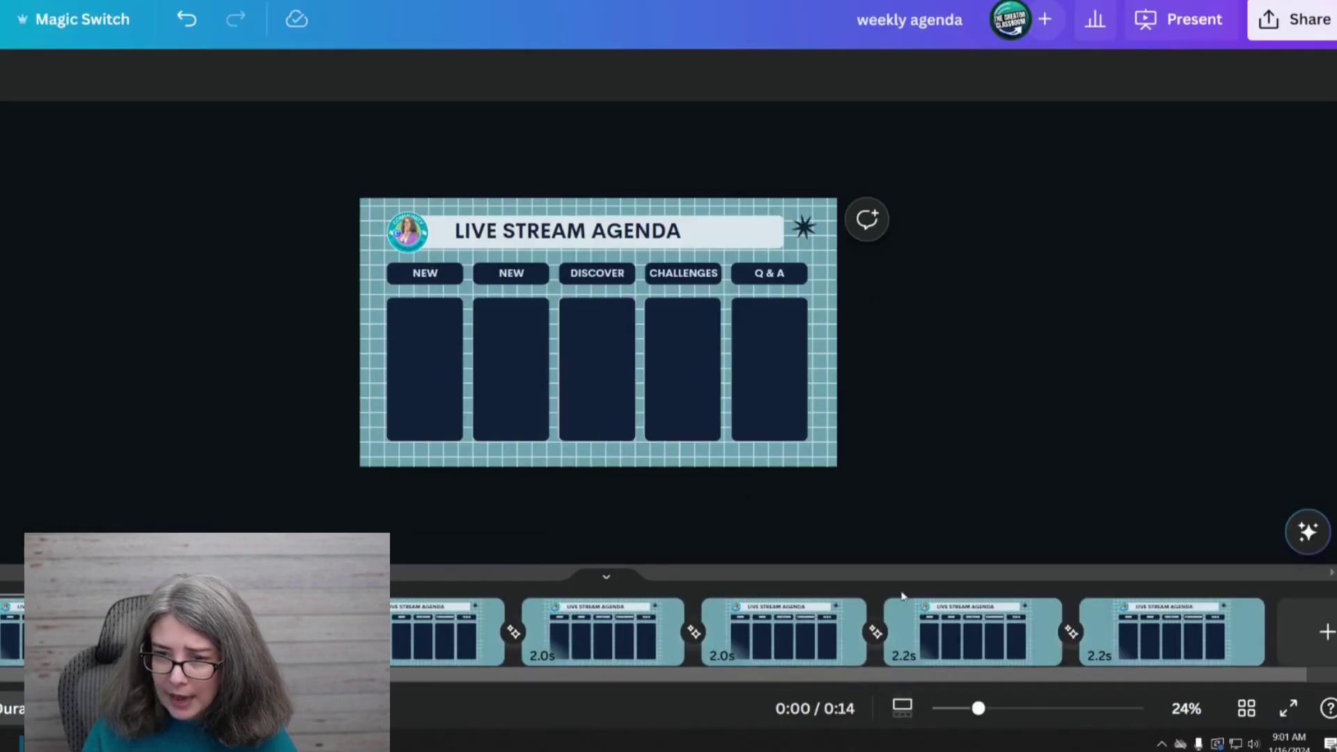
pyautogui.click(996, 709)
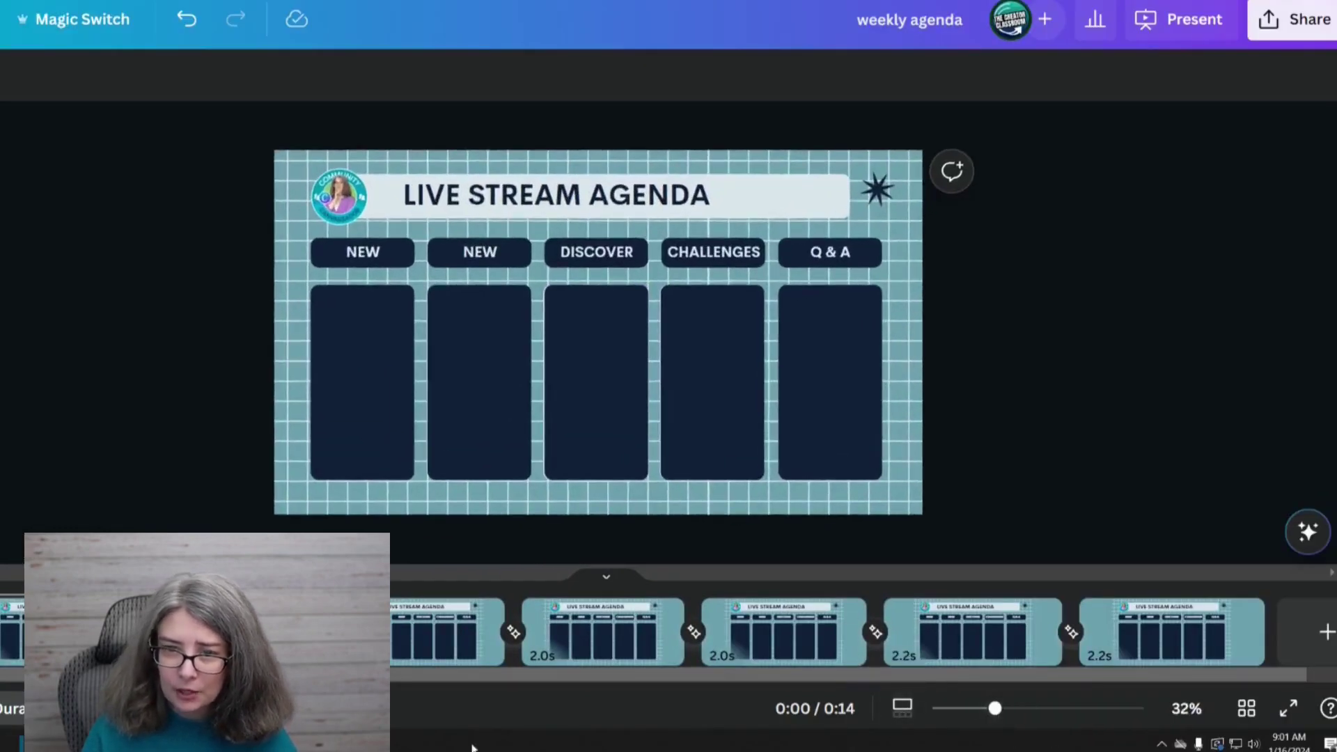
pyautogui.click(19, 640)
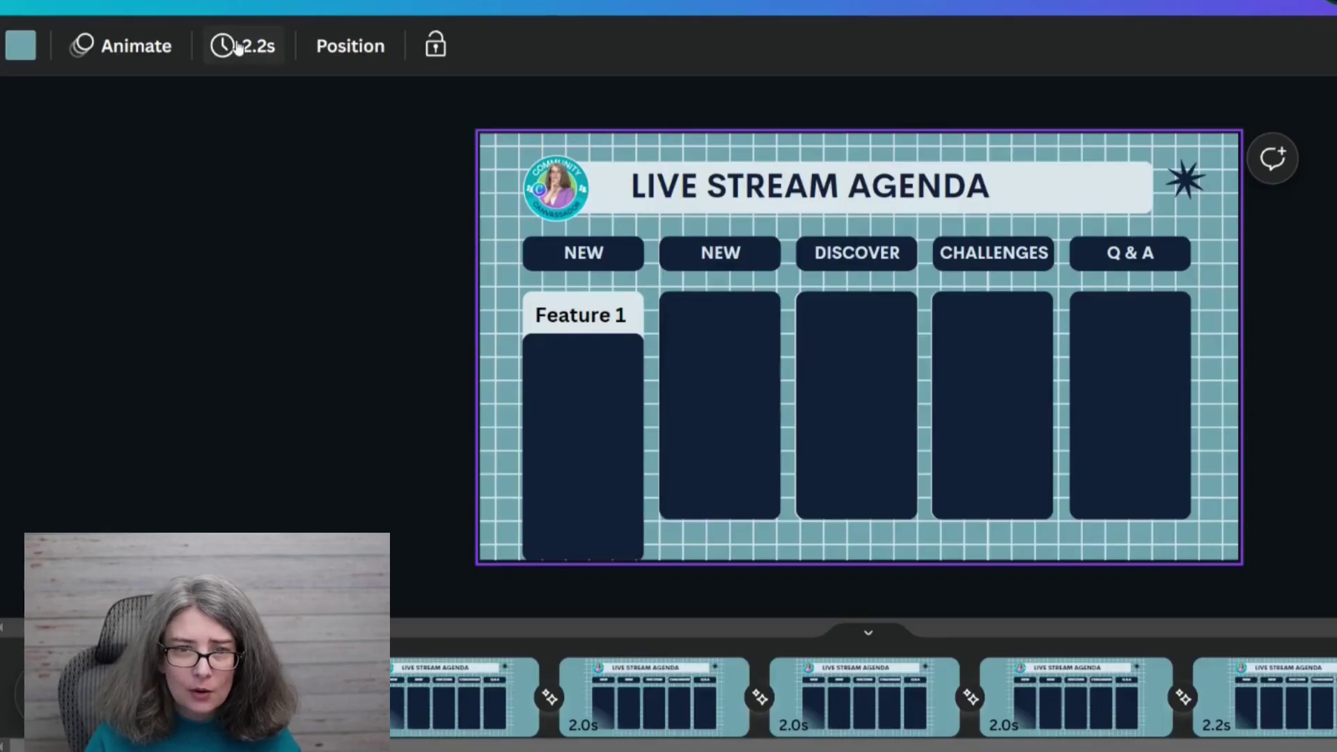
# Step: Give all agenda pages a 2.3-second duration and play the preview
pyautogui.click(239, 46)
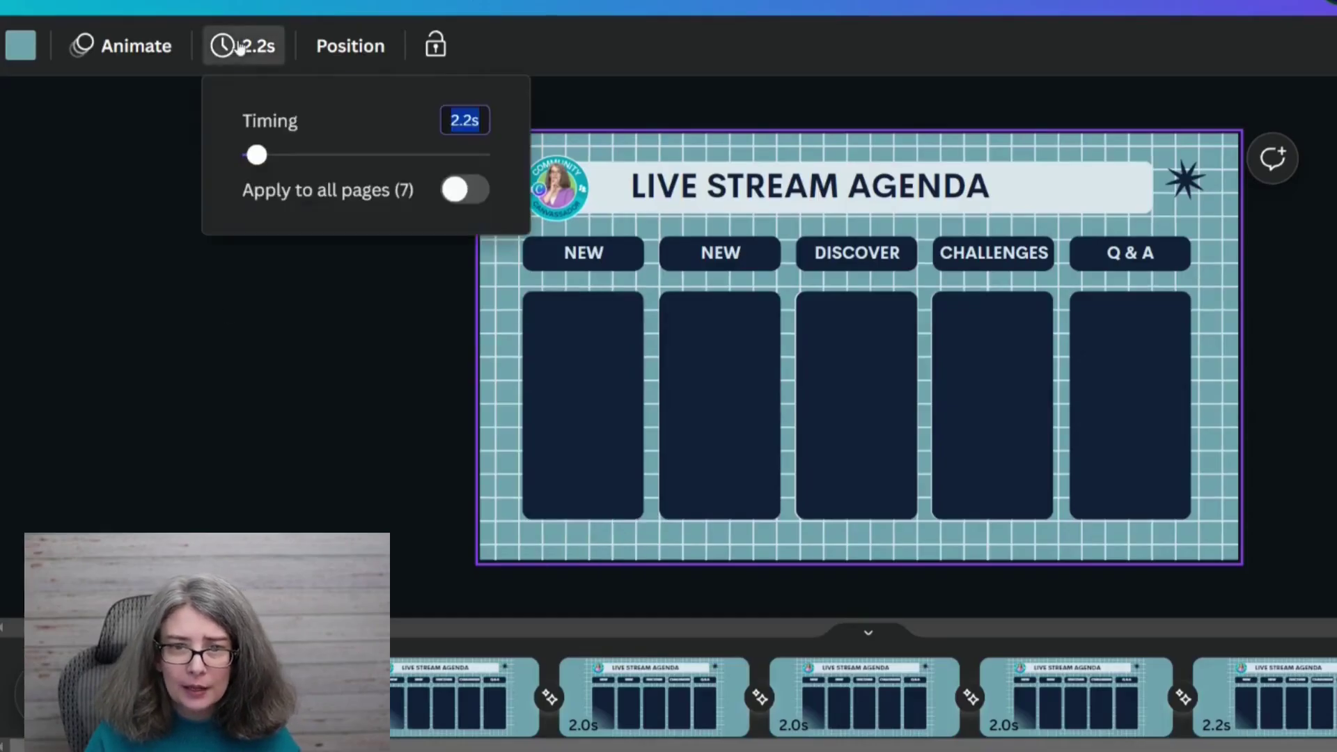
pyautogui.write('2.3')
pyautogui.click(475, 189)
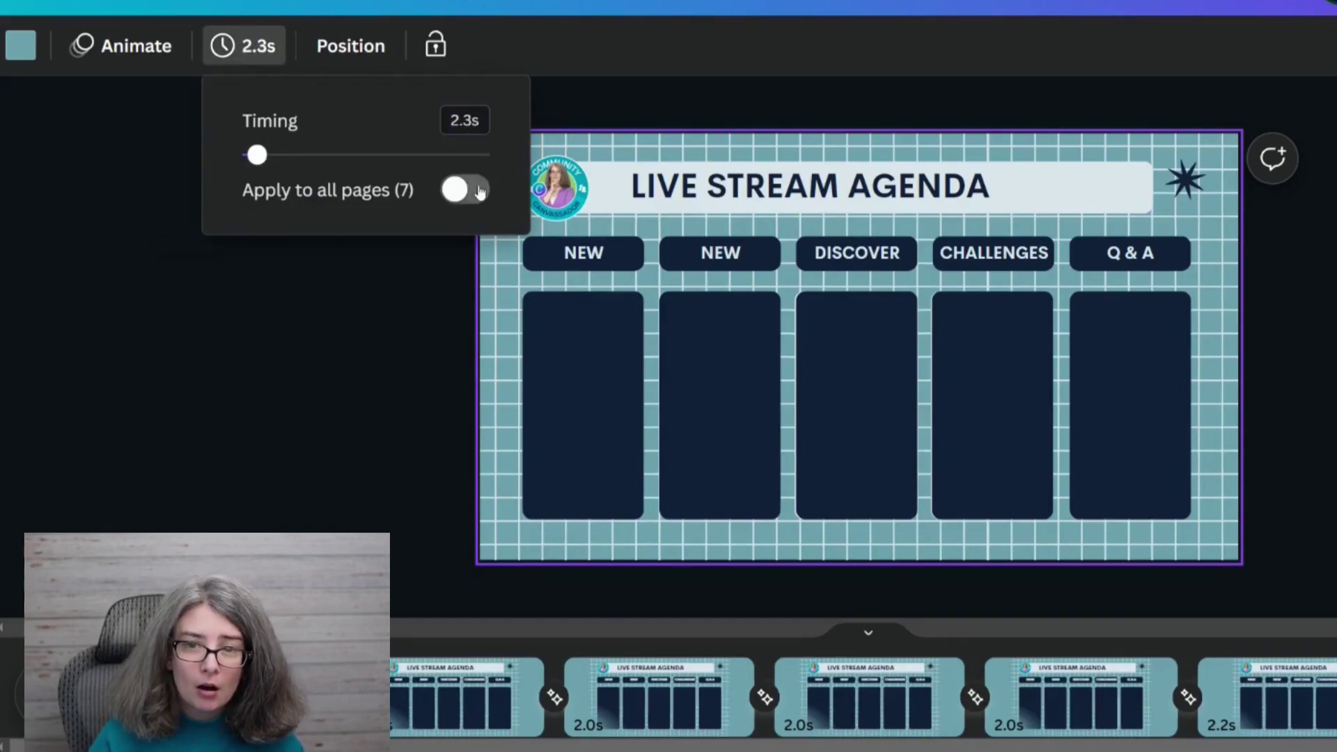
pyautogui.click(477, 190)
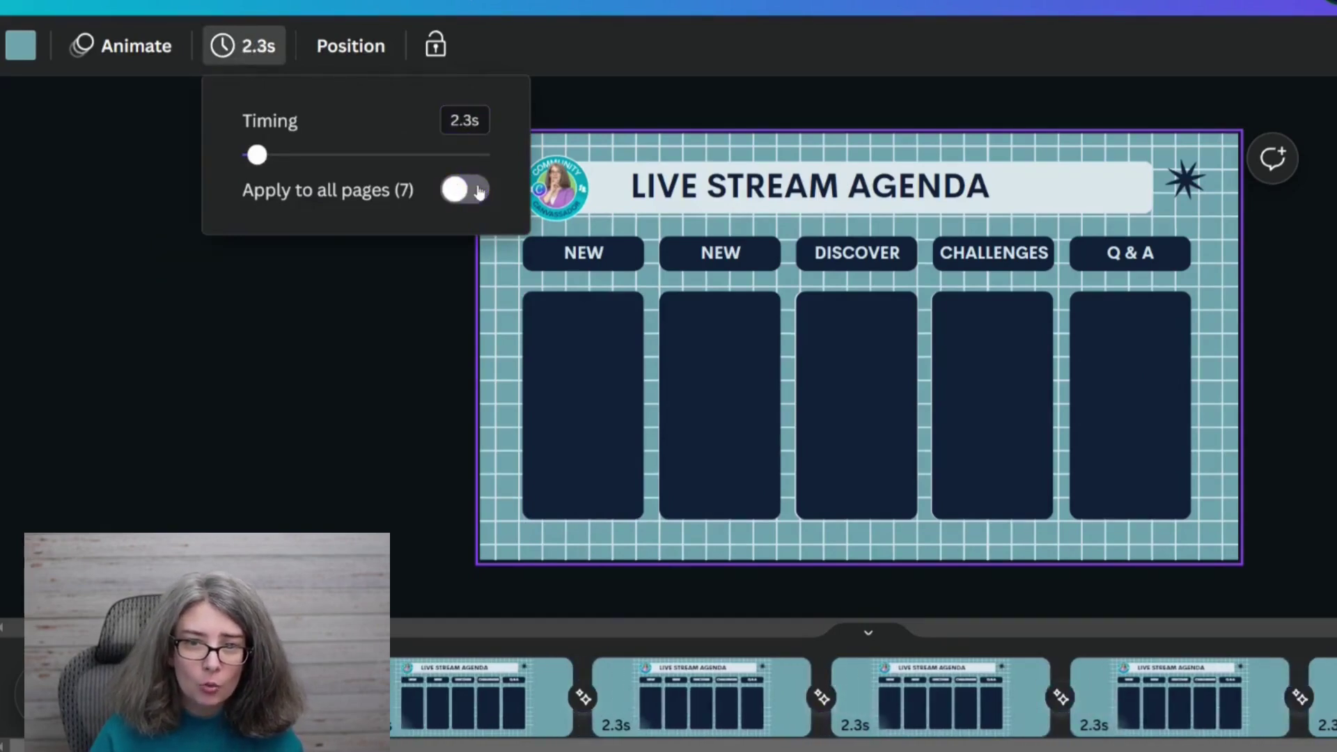
pyautogui.press('space')
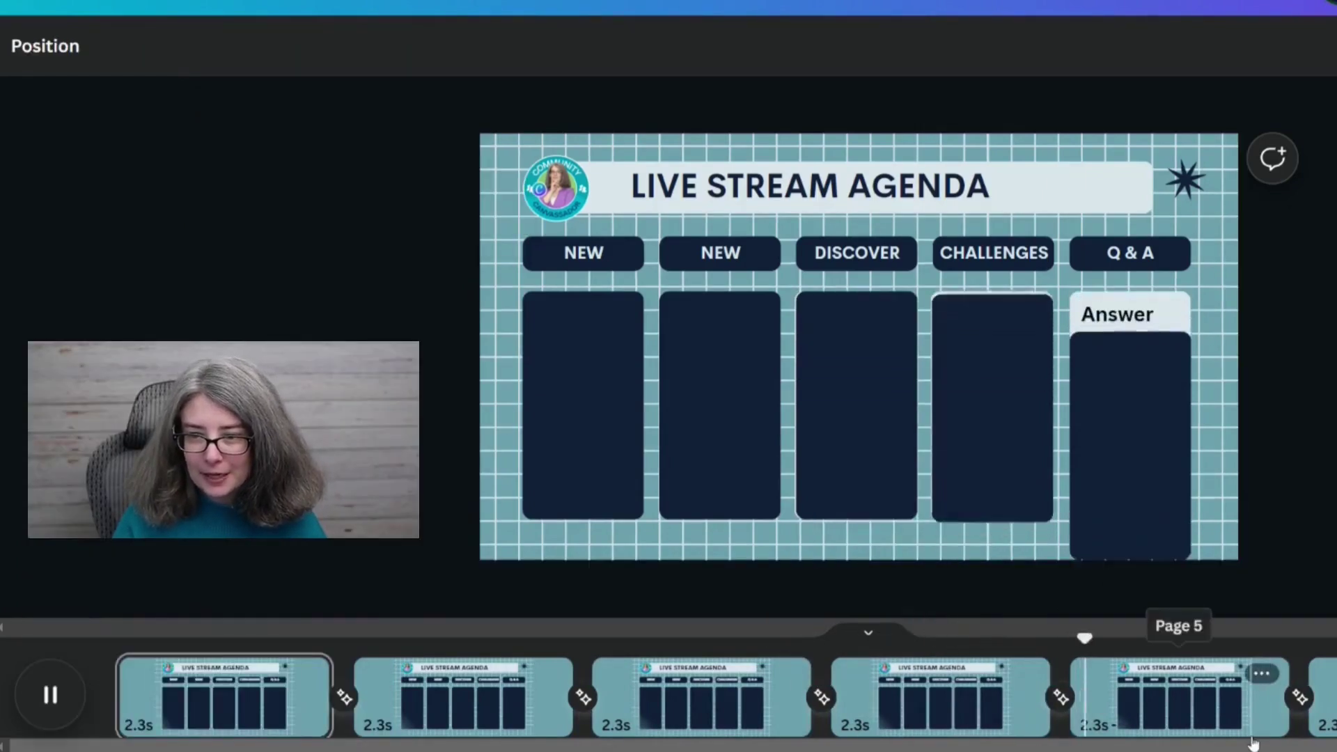
pyautogui.click(1232, 714)
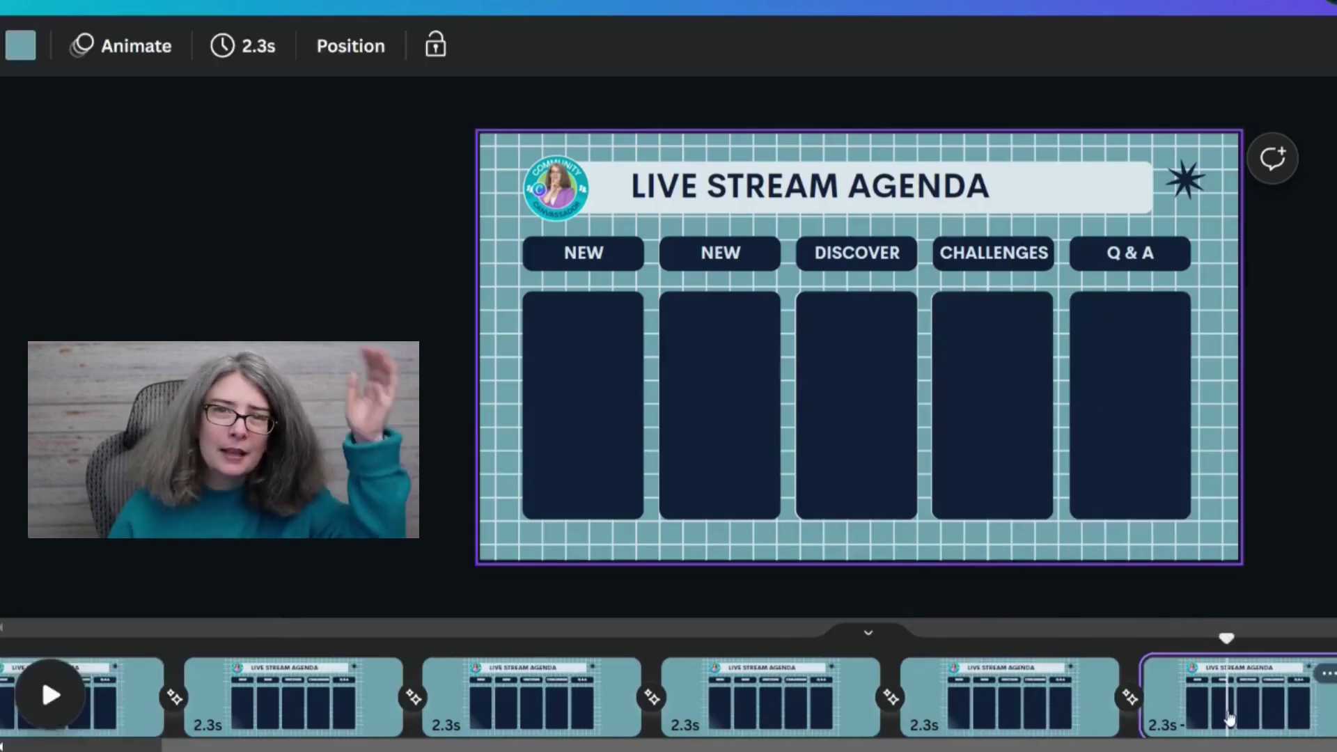
pyautogui.moveTo(1239, 695)
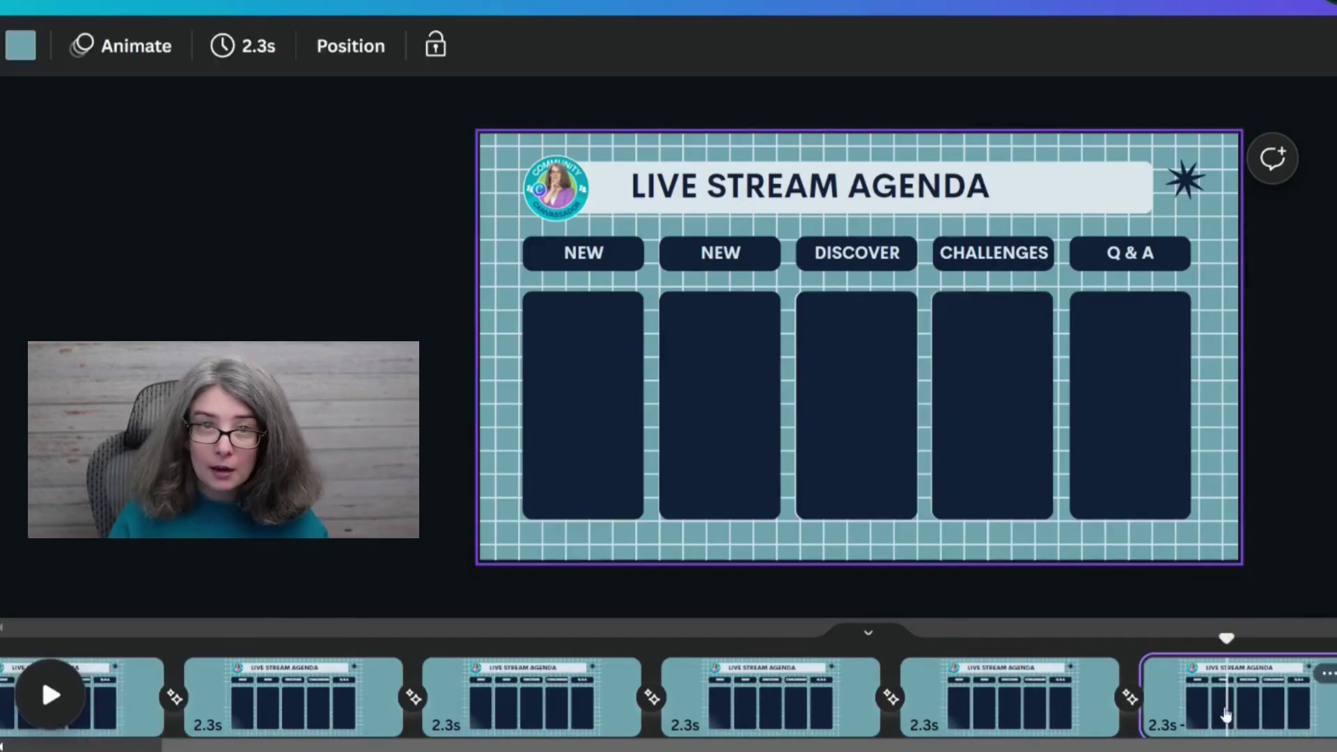
pyautogui.press('space')
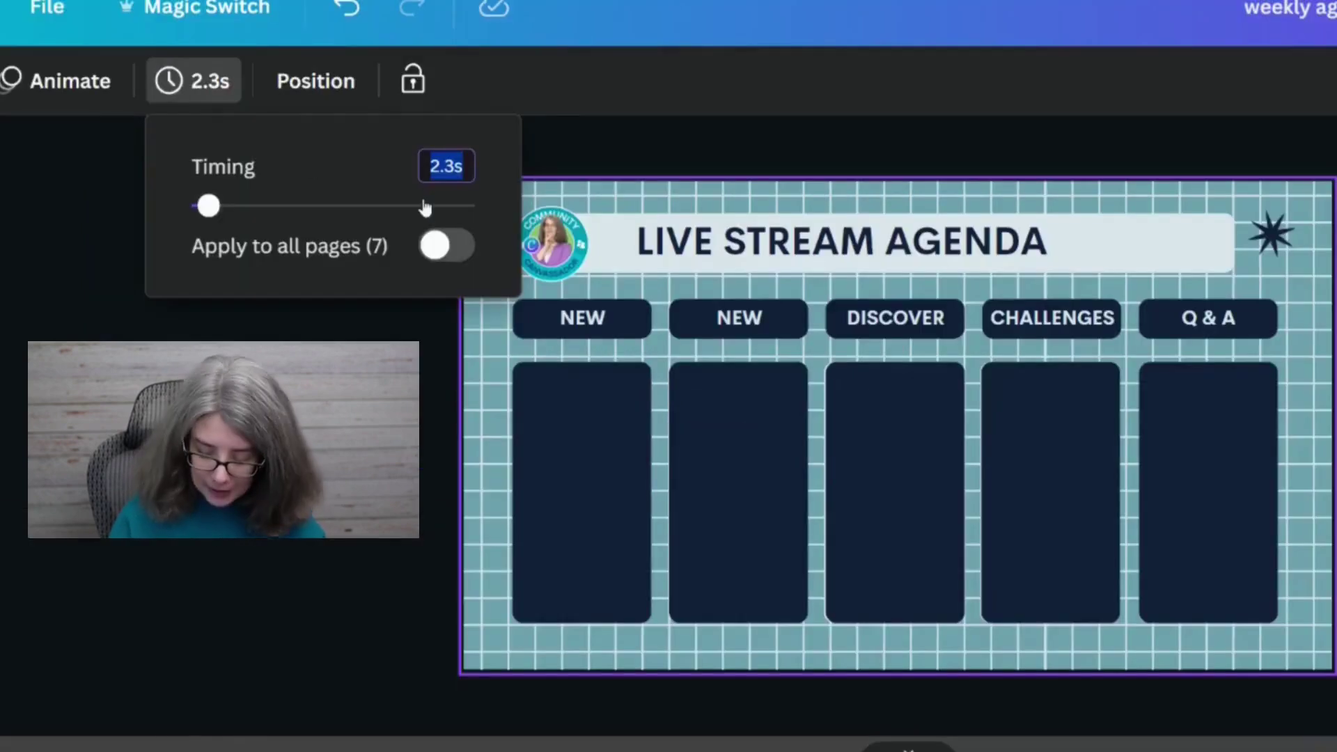
pyautogui.write('0.4')
pyautogui.press('Return')
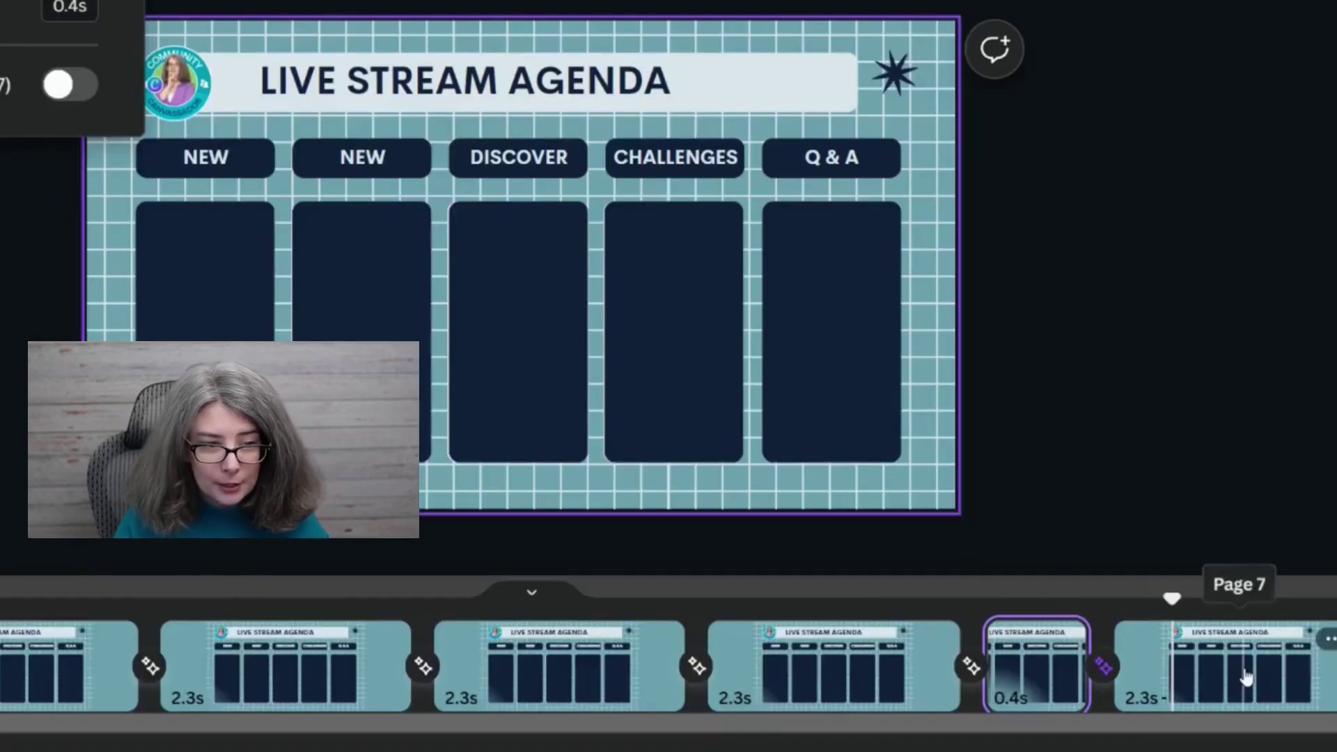
pyautogui.click(1261, 689)
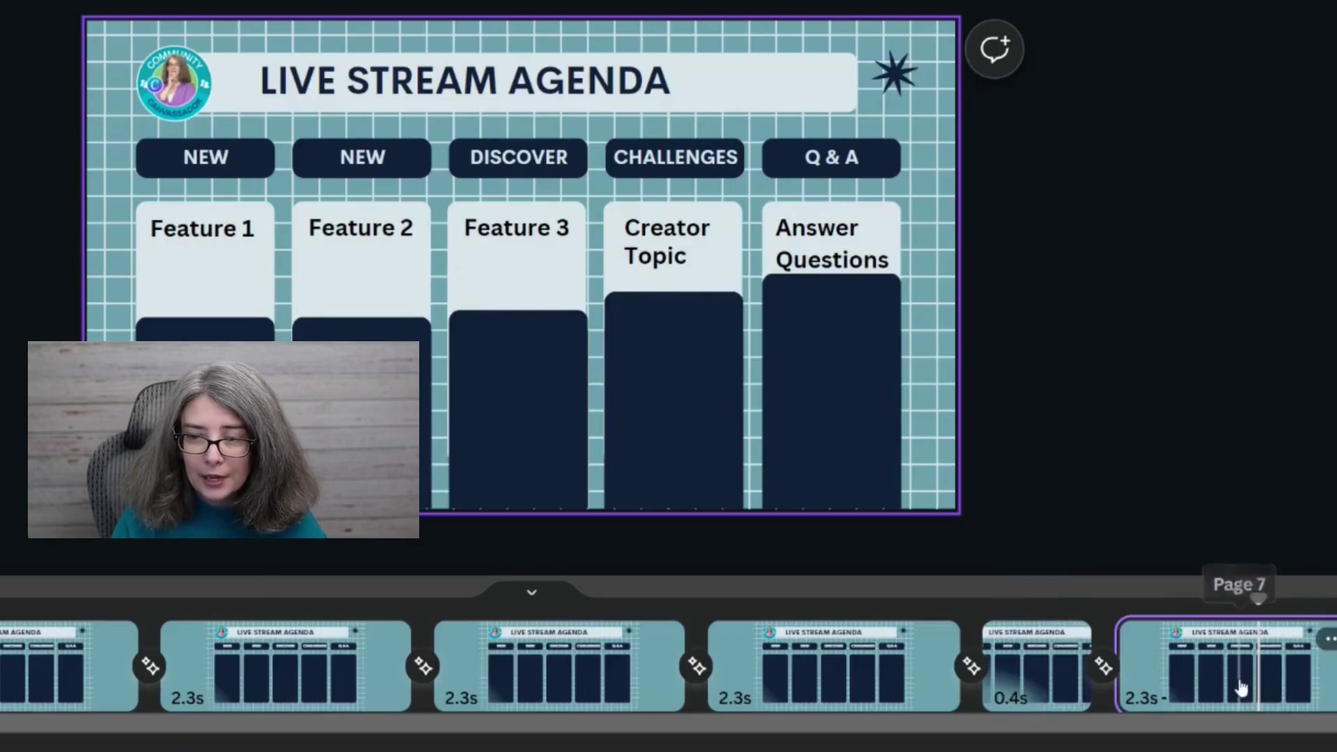
pyautogui.click(1242, 688)
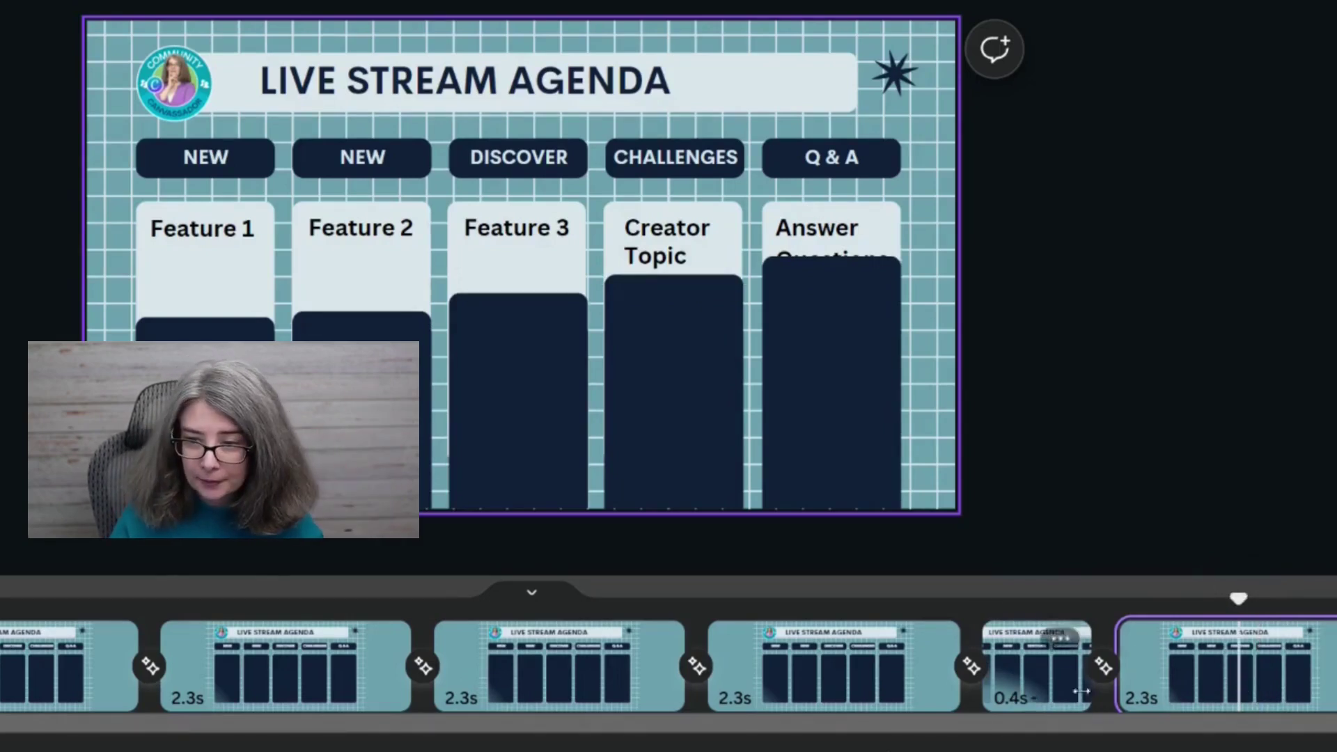
# Step: Duplicate page 6 and move the copy to the end of the deck
pyautogui.click(1039, 679)
pyautogui.rightClick(1039, 679)
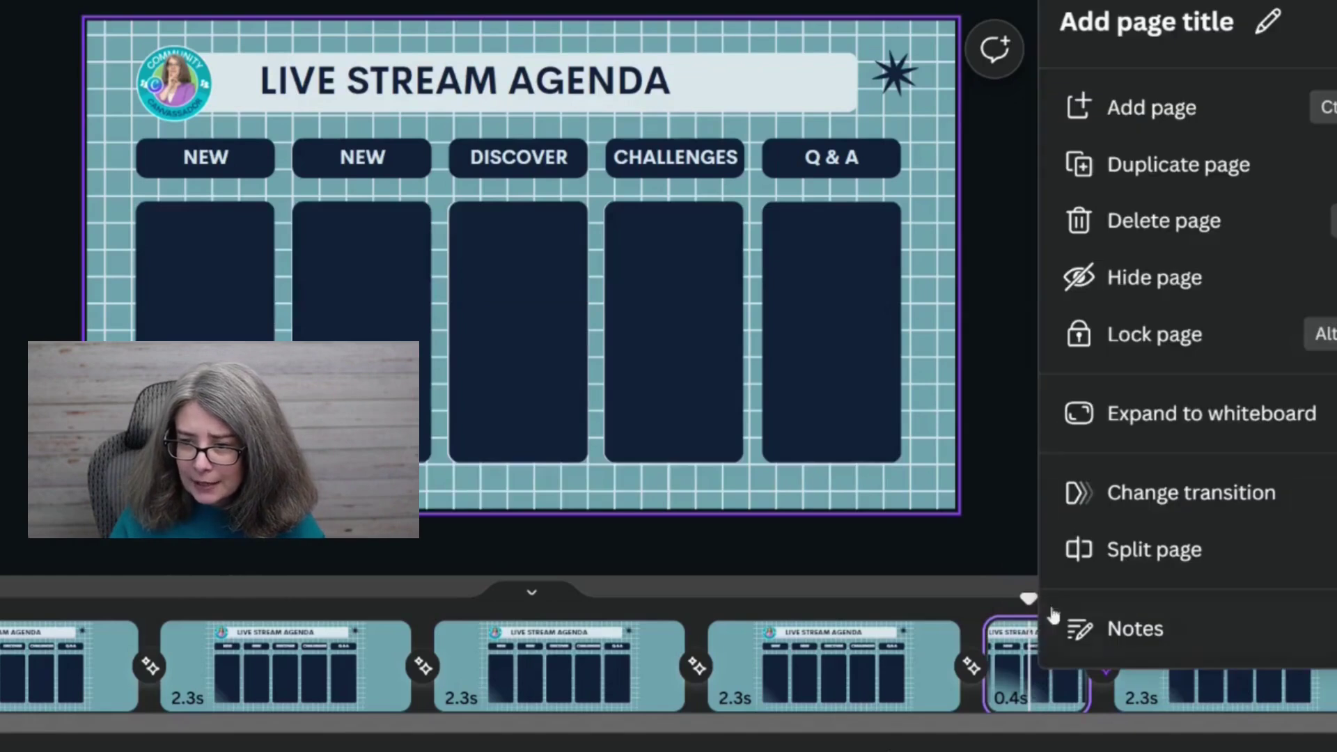
pyautogui.click(1115, 165)
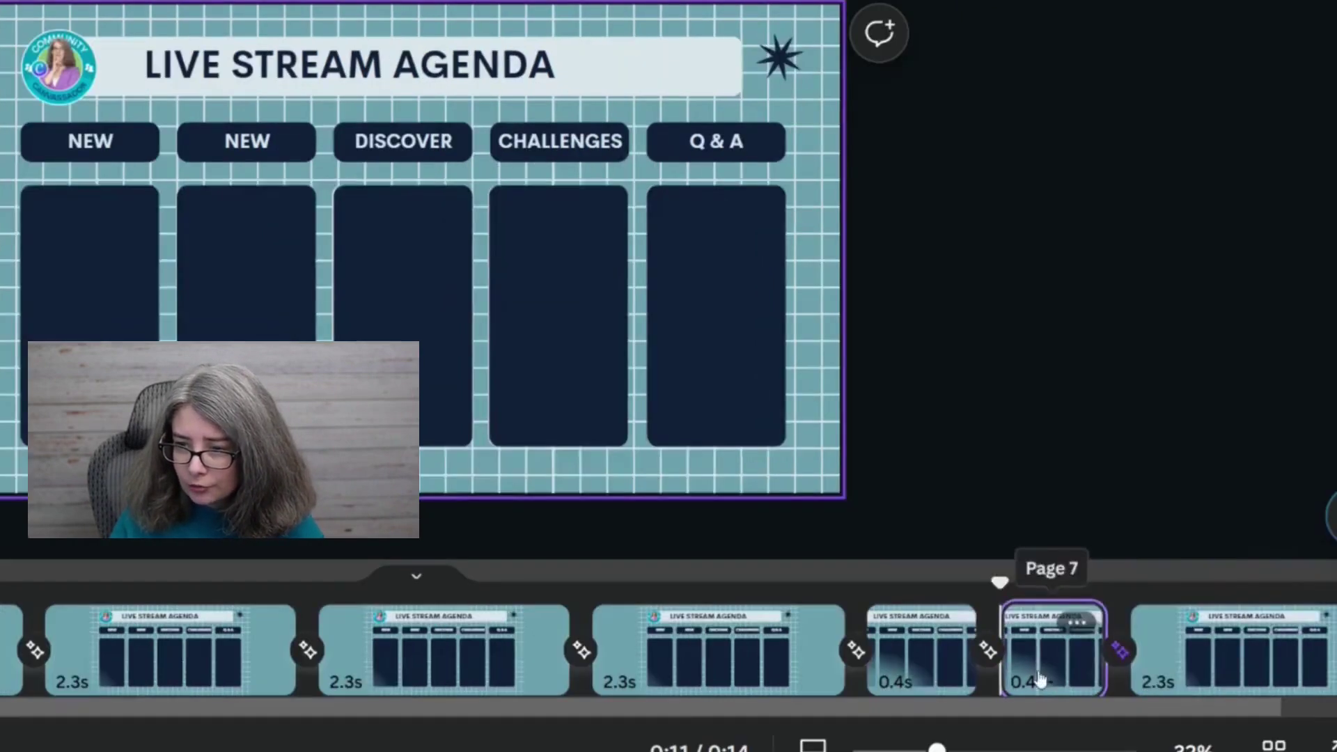
pyautogui.moveTo(1285, 669); pyautogui.dragTo(1006, 674)
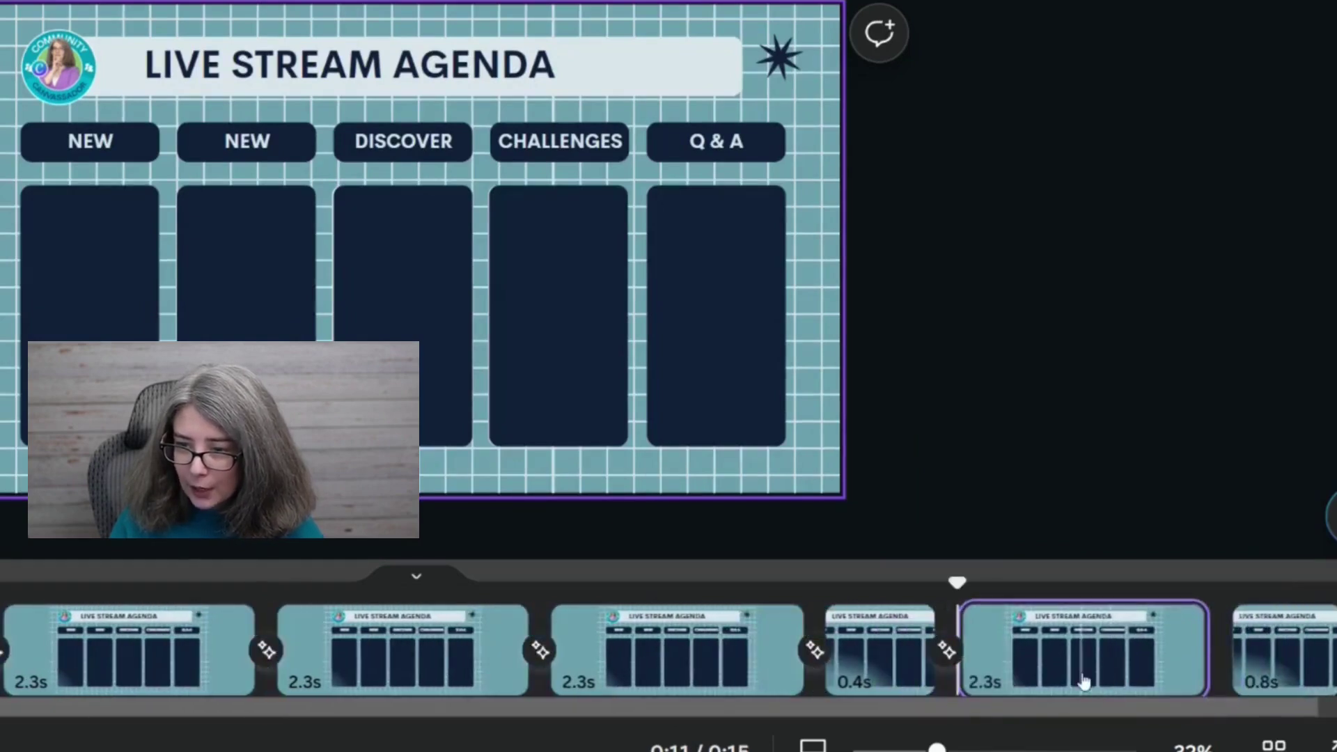
# Step: Give the final page a 1.5-second timing and add a transition before it
pyautogui.click(1192, 668)
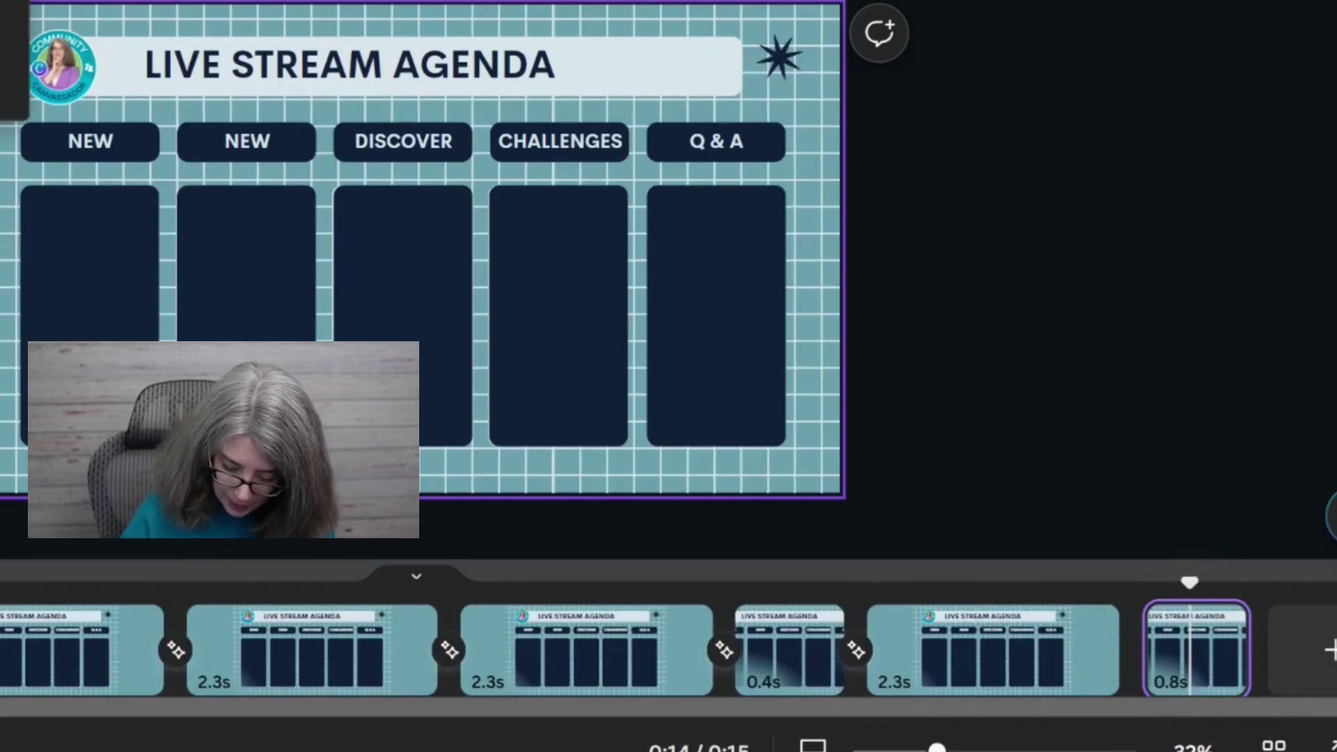
pyautogui.write('1.5')
pyautogui.press('Return')
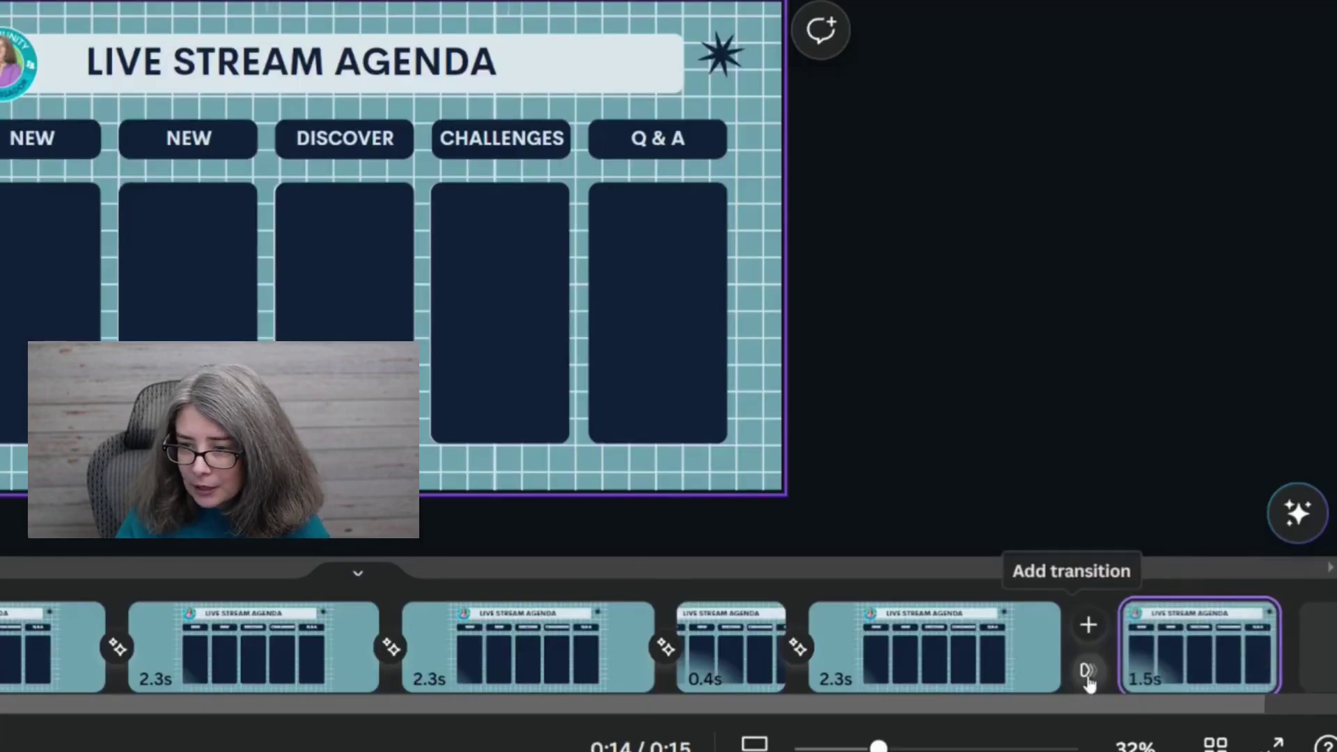
pyautogui.click(1045, 668)
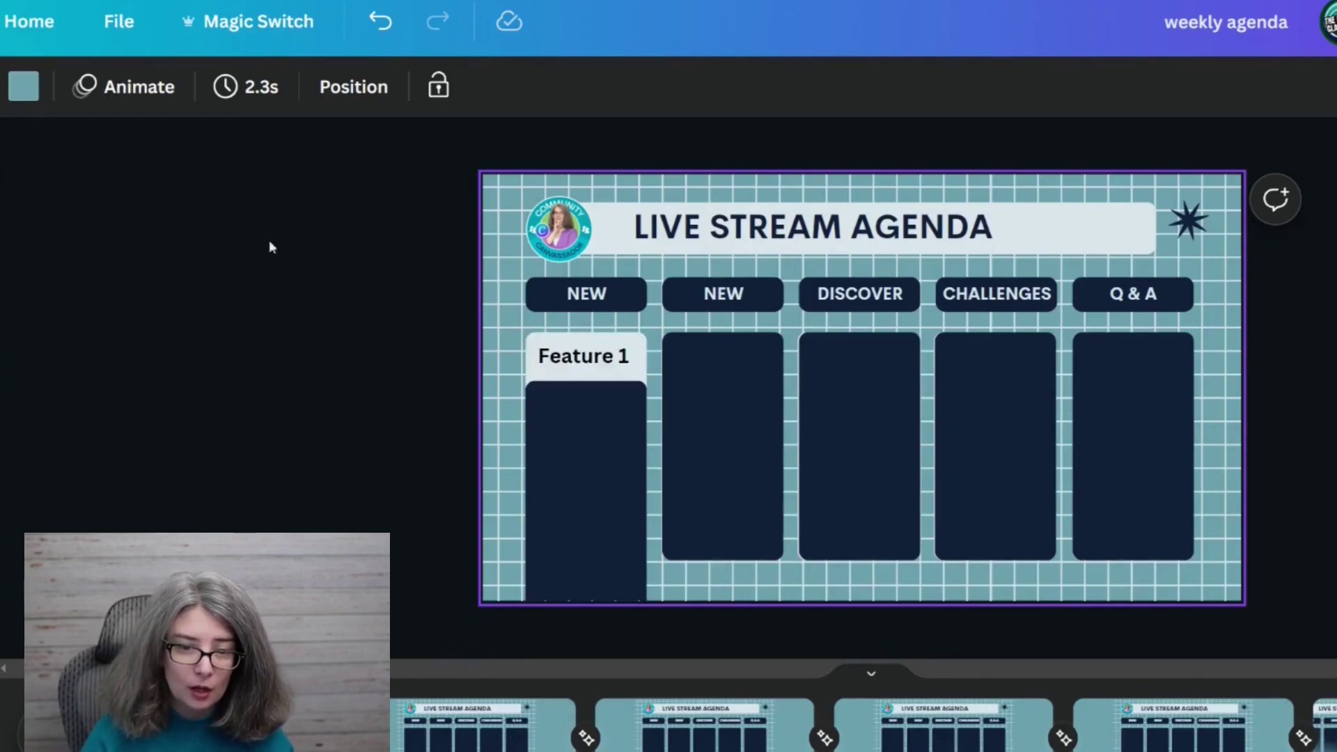
# Step: Set every page's timing to 1.5 seconds
pyautogui.click(264, 88)
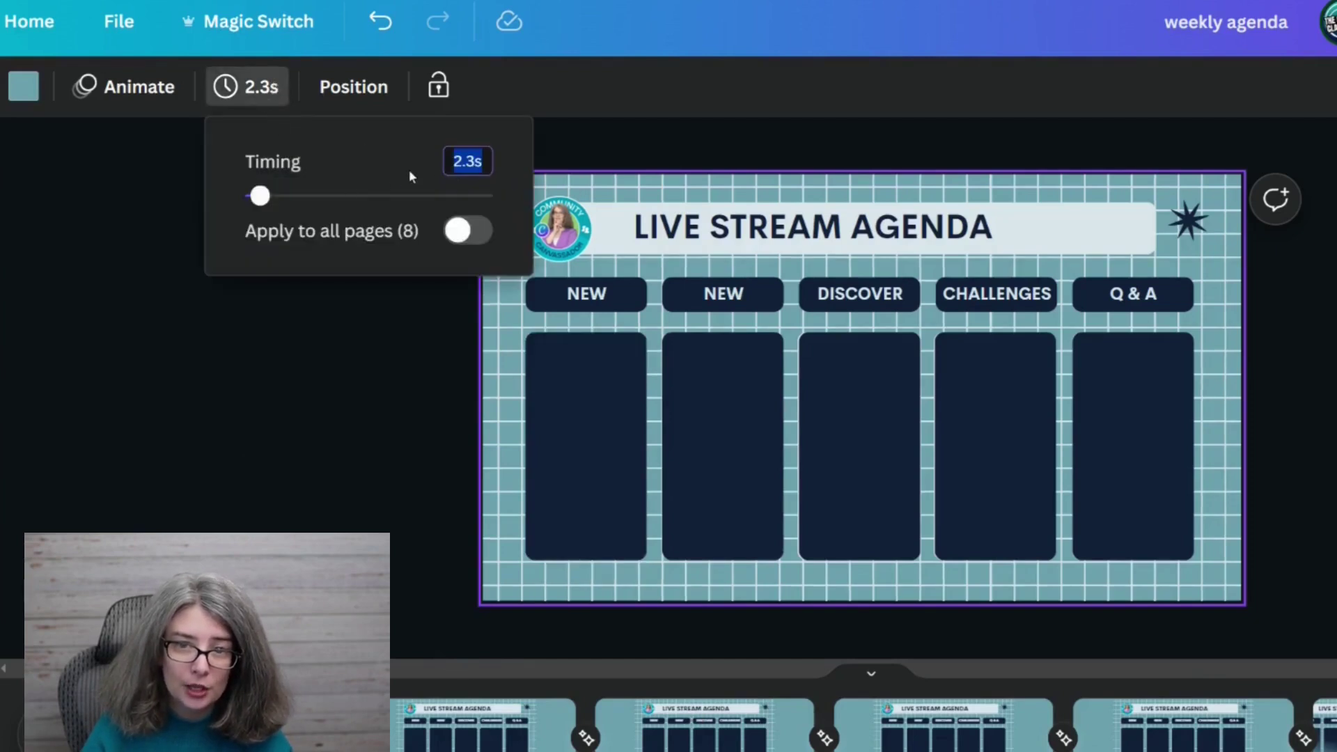
pyautogui.write('1.5')
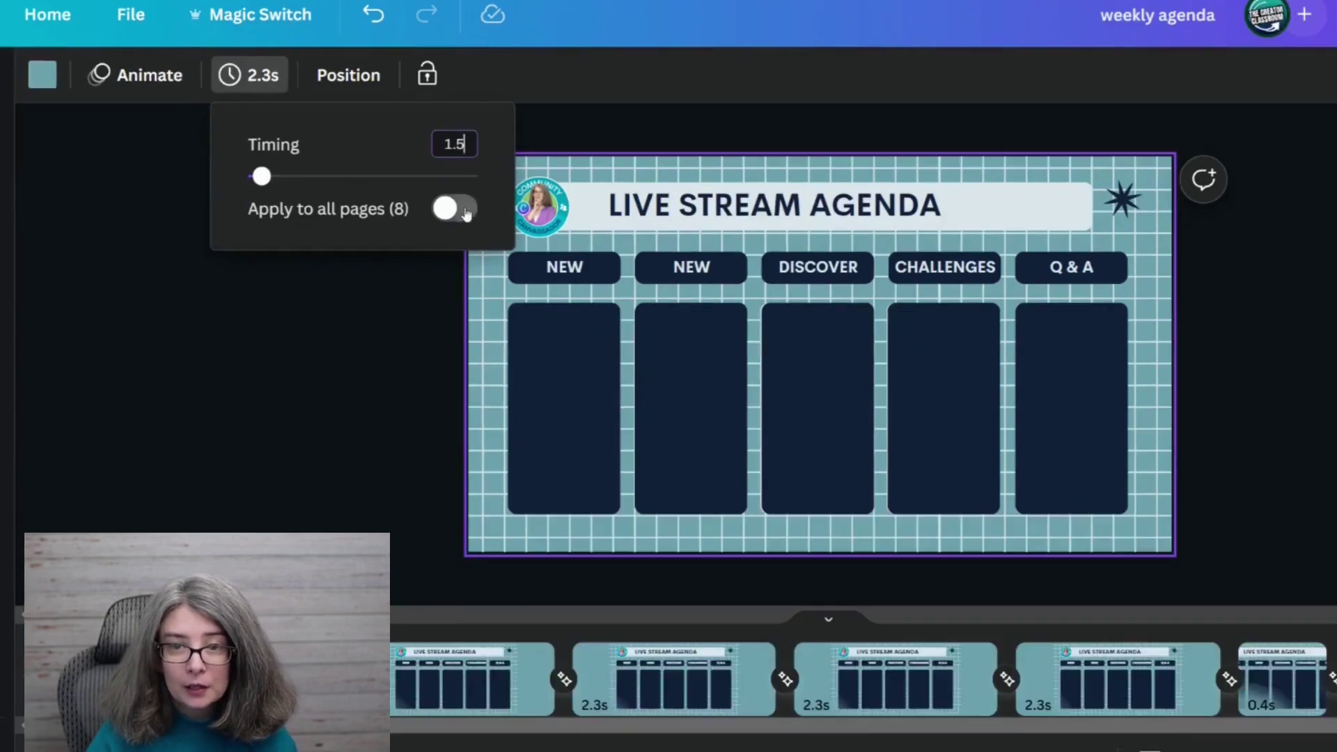
pyautogui.click(464, 211)
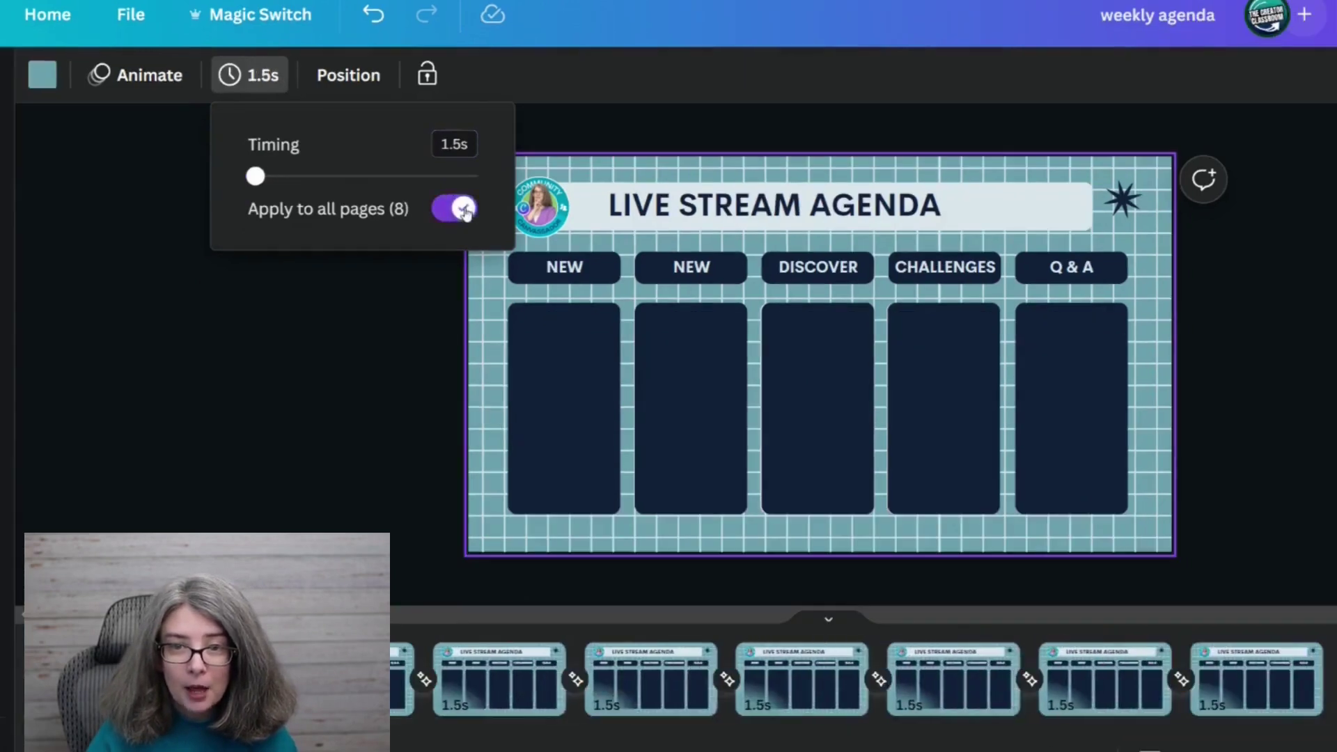
# Step: Set page 6 to 0.4 seconds and the final page to 1.0 second, then preview
pyautogui.click(957, 694)
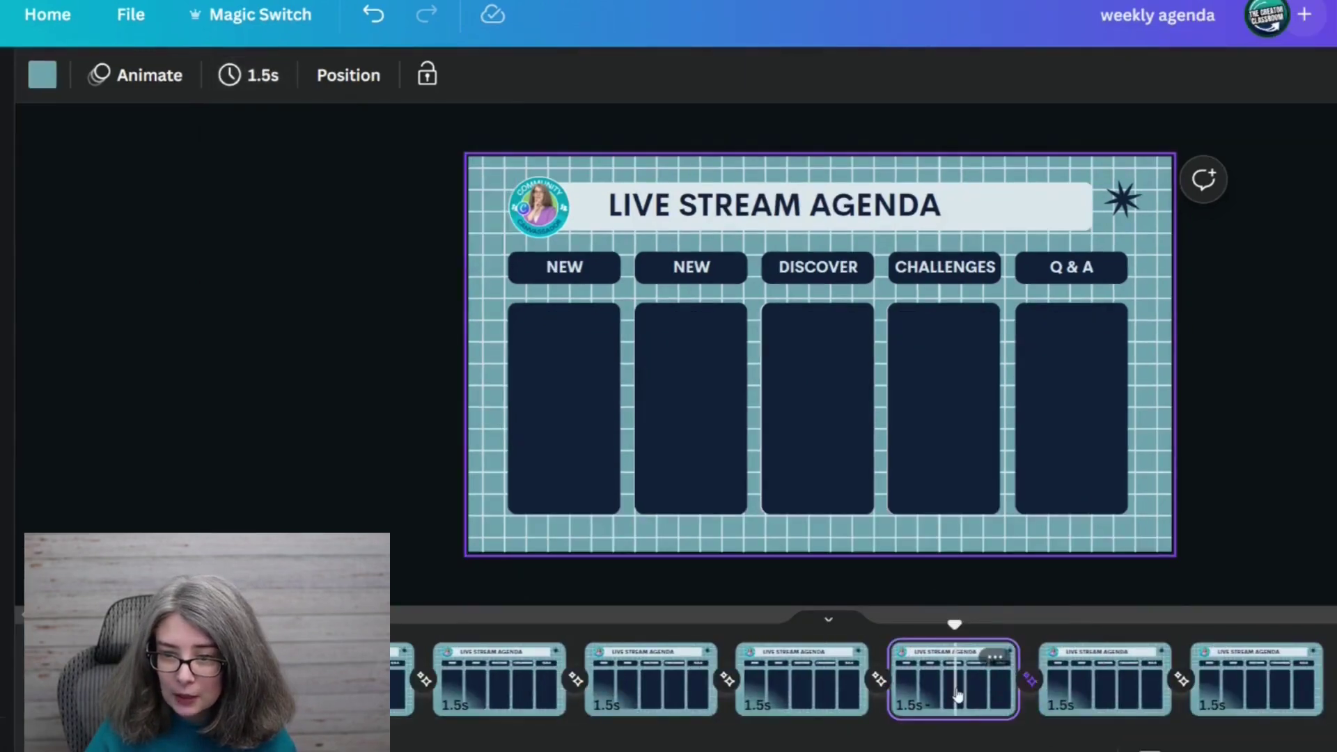
pyautogui.click(277, 79)
pyautogui.press('Return')
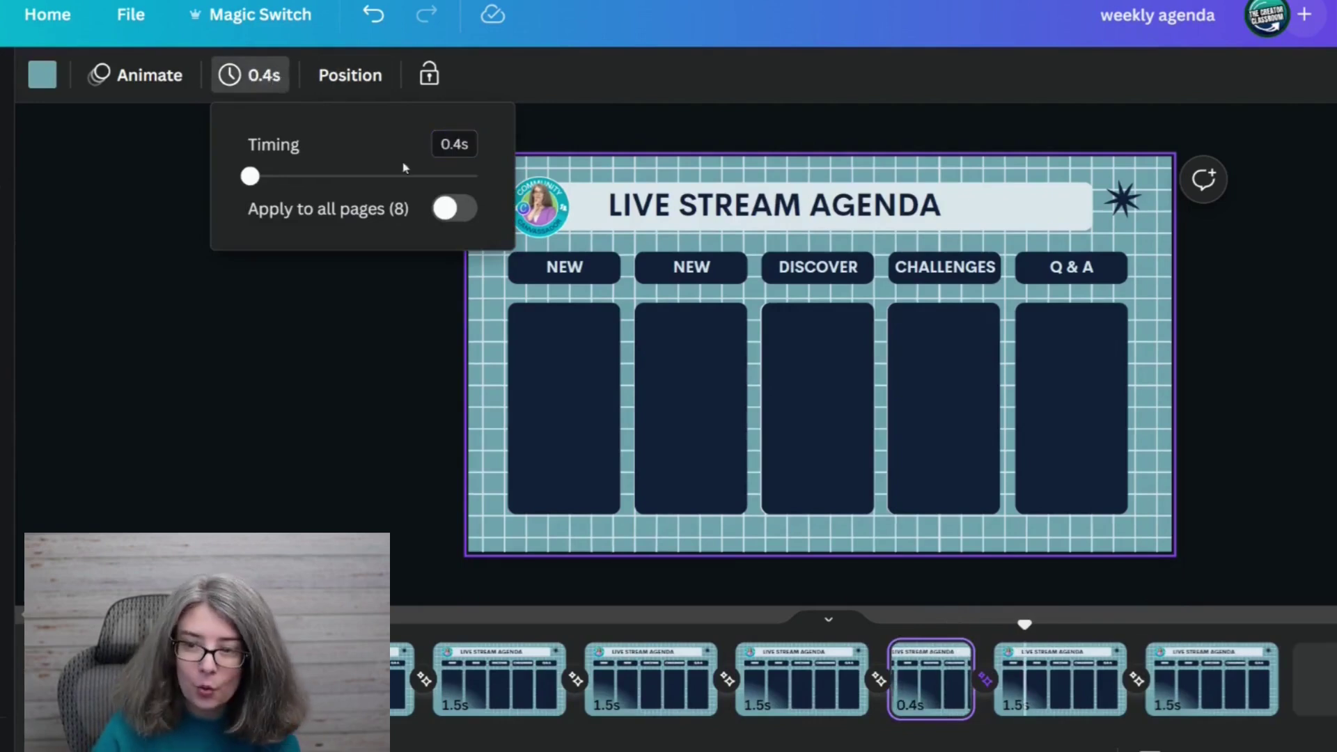
pyautogui.click(1184, 680)
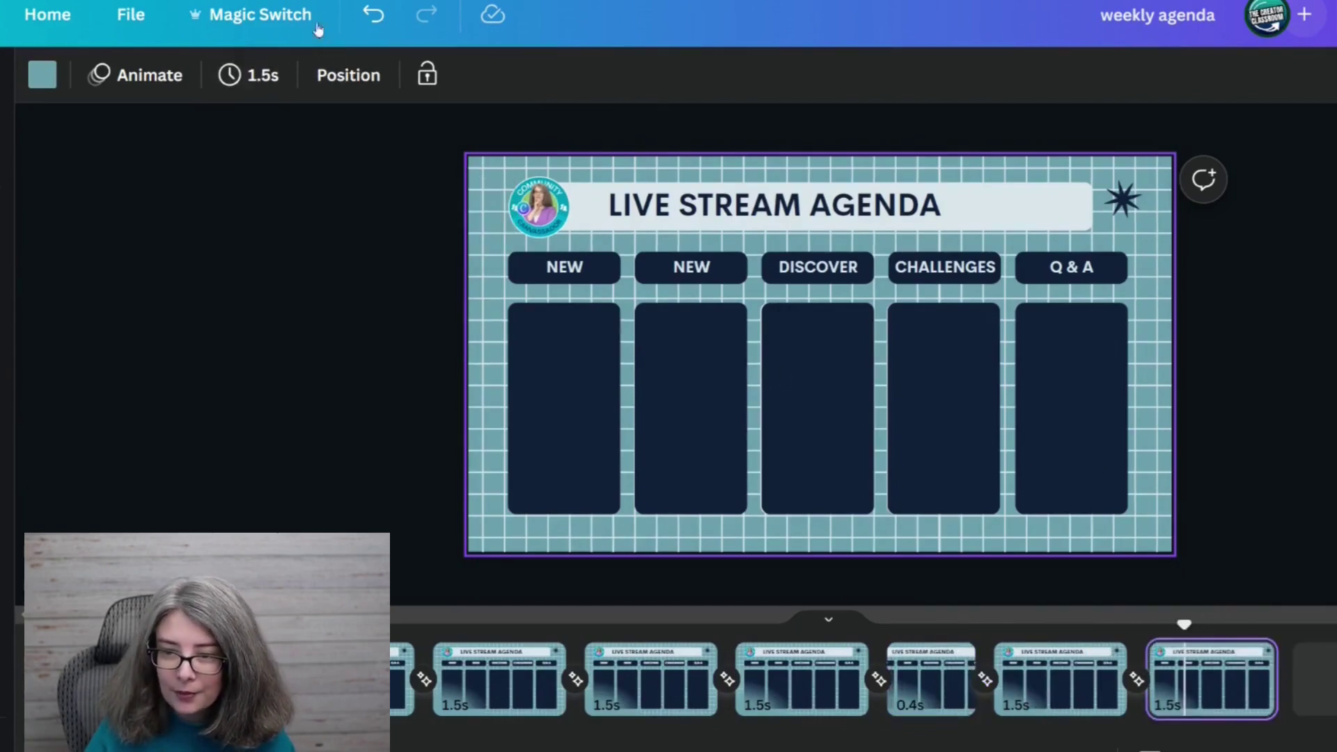
pyautogui.click(251, 82)
pyautogui.press('Return')
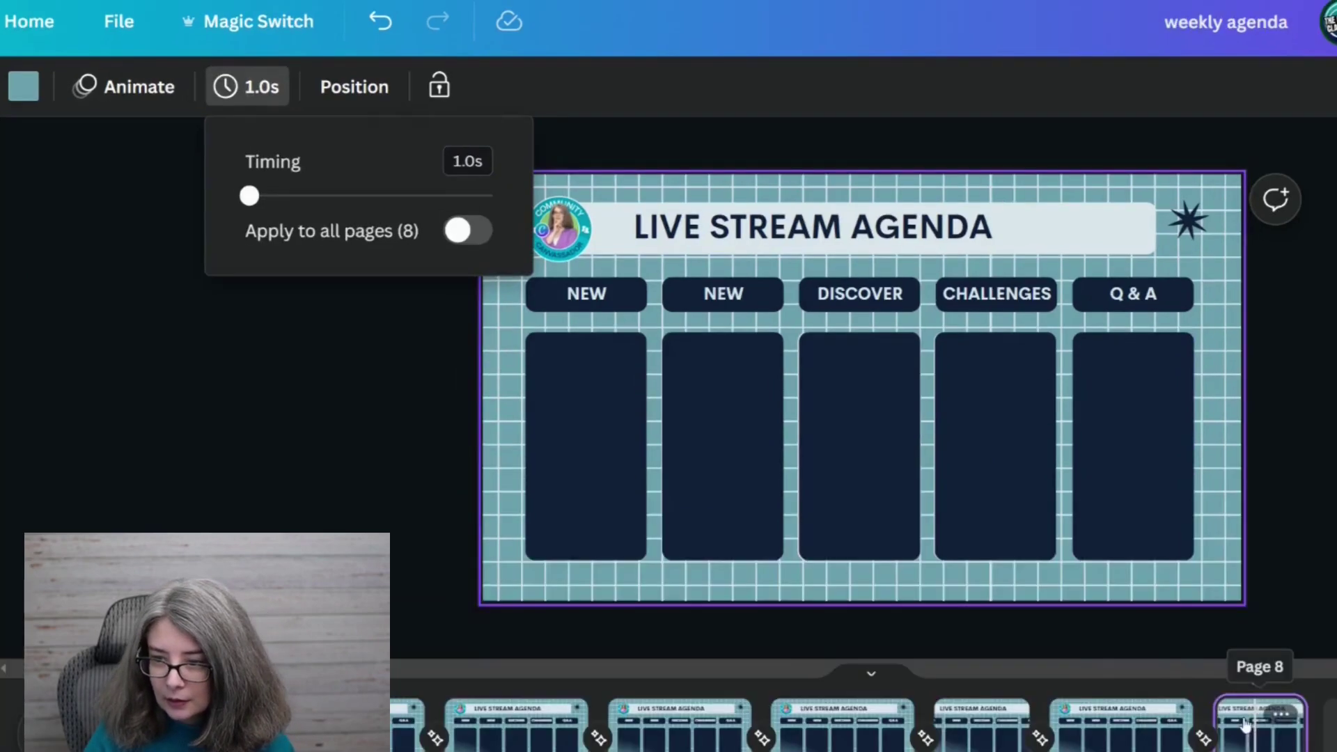
pyautogui.press('space')
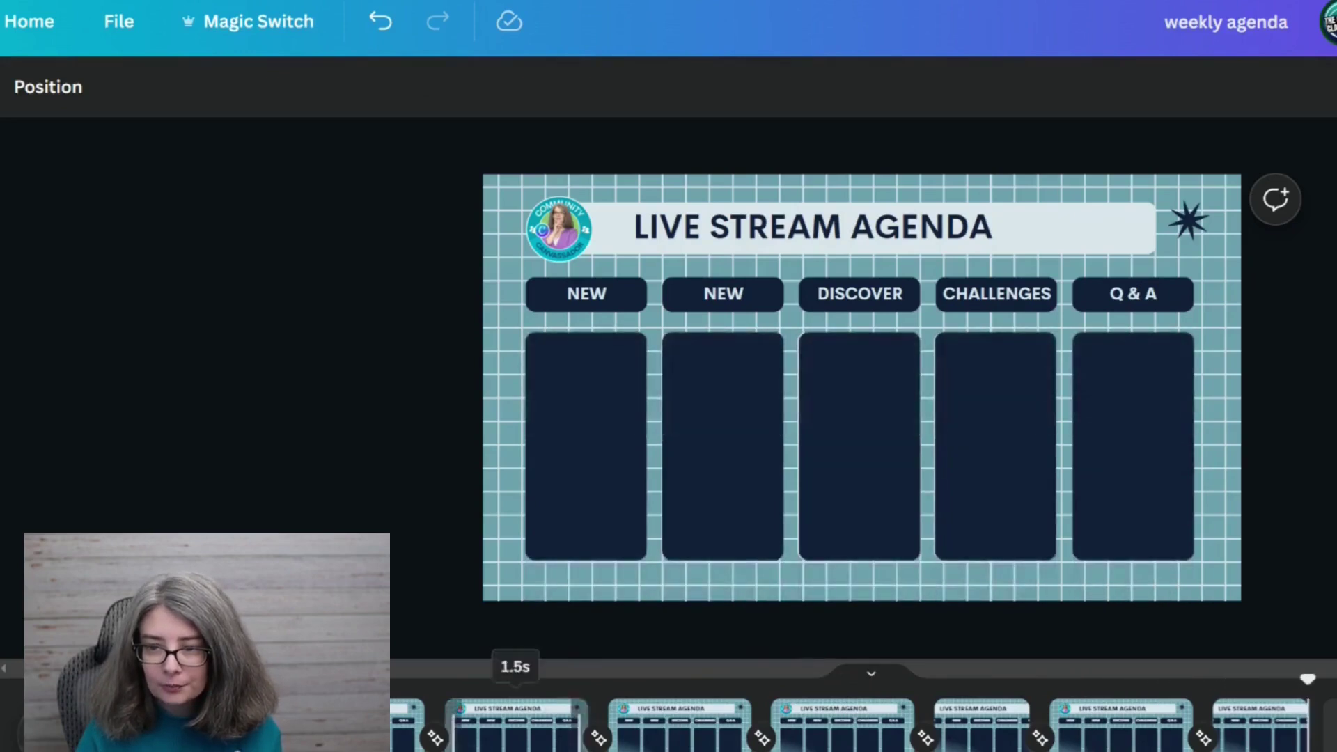
# Step: Change page 7 to 2.3 seconds and replay it to check the timing
pyautogui.click(256, 87)
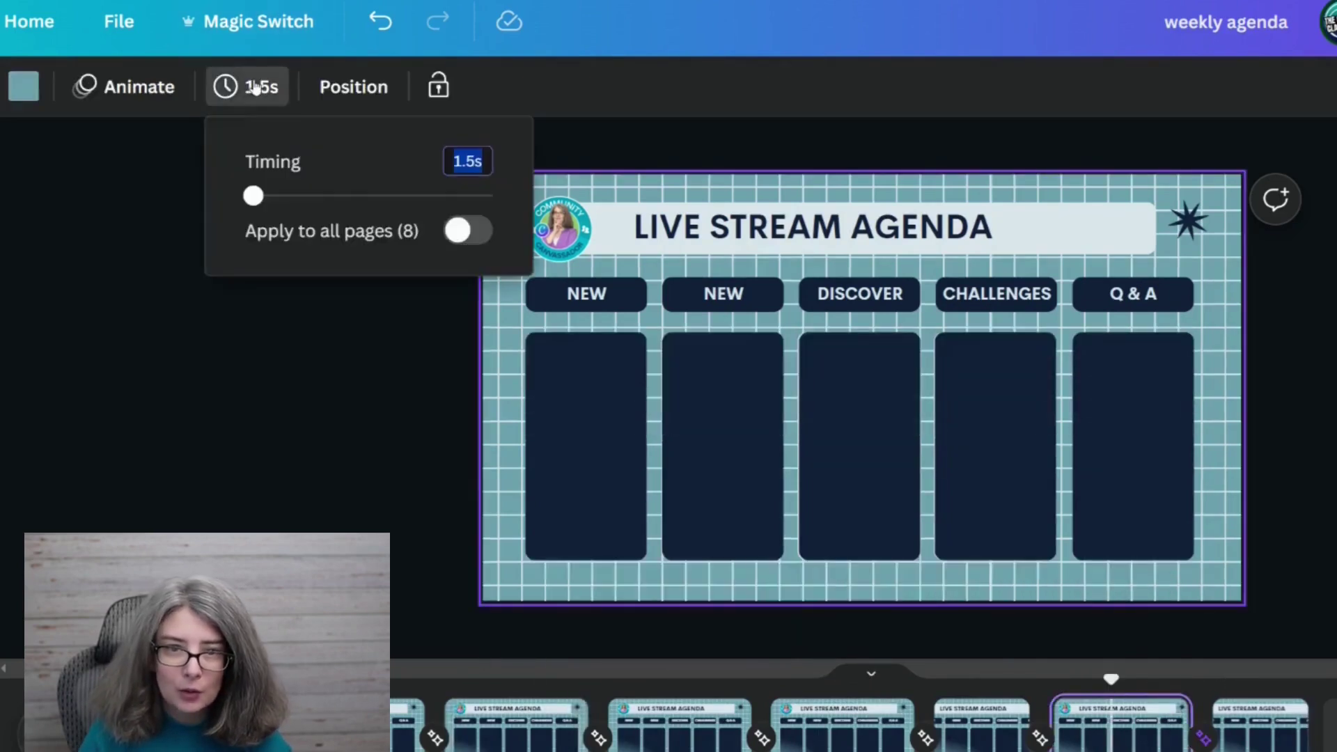
pyautogui.write('2.3')
pyautogui.press('Return')
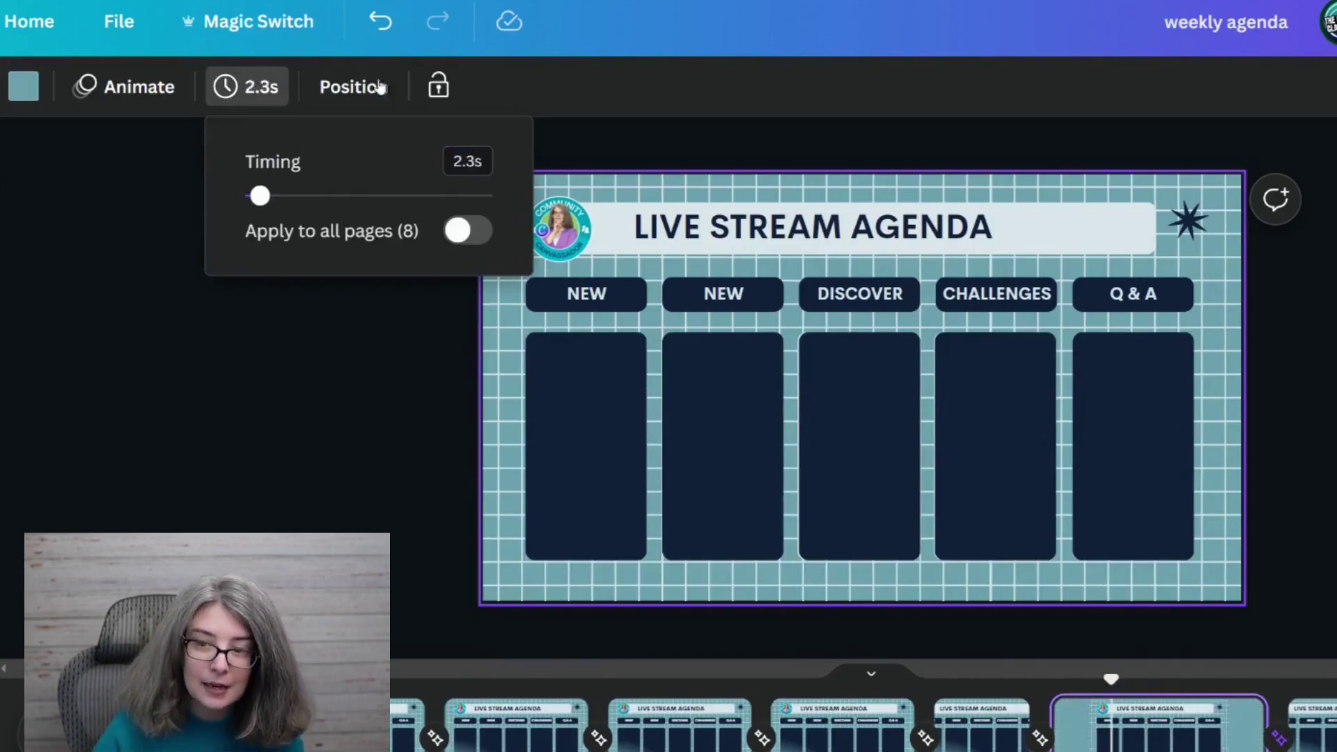
pyautogui.moveTo(1113, 682)
pyautogui.mouseDown()
pyautogui.moveTo(1097, 695)
pyautogui.moveTo(1252, 717)
pyautogui.moveTo(1334, 679)
pyautogui.mouseUp()
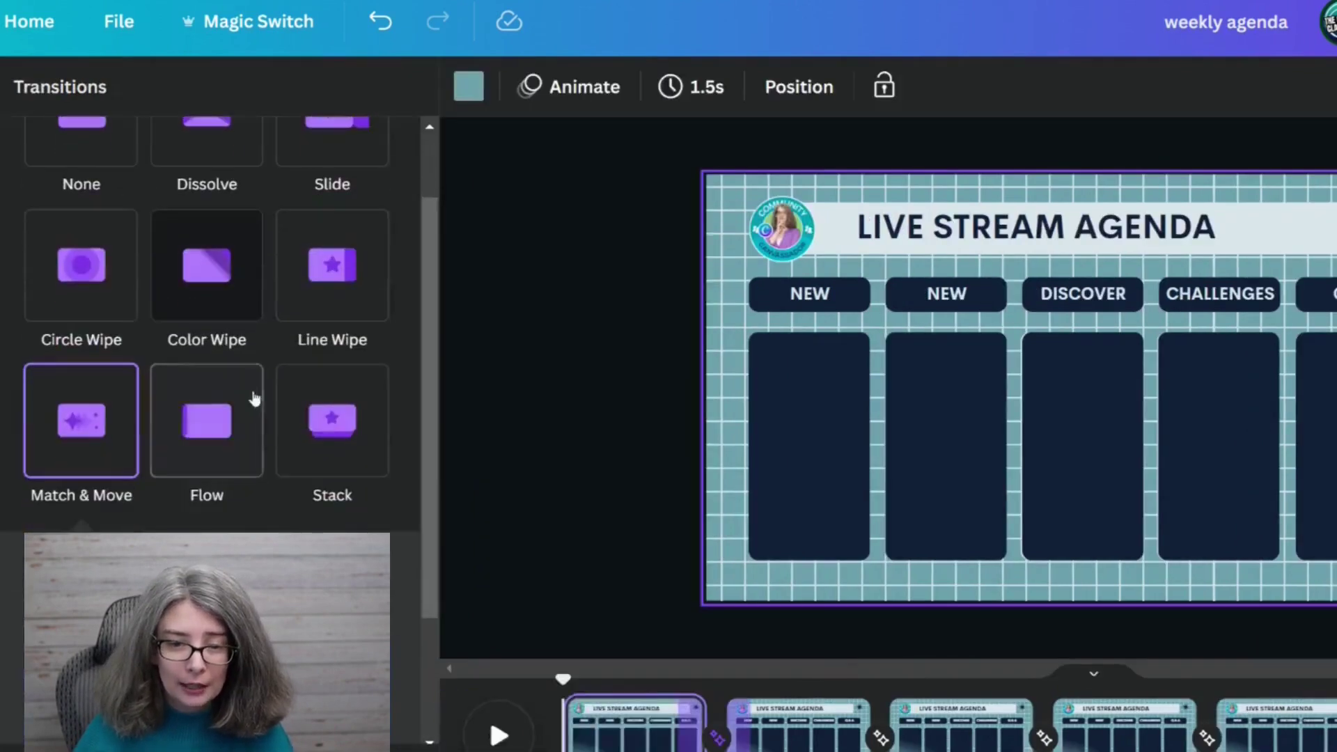
# Step: Switch page 2's transition from Flow to Match & Move, shortened to about 0.24 seconds
pyautogui.click(73, 404)
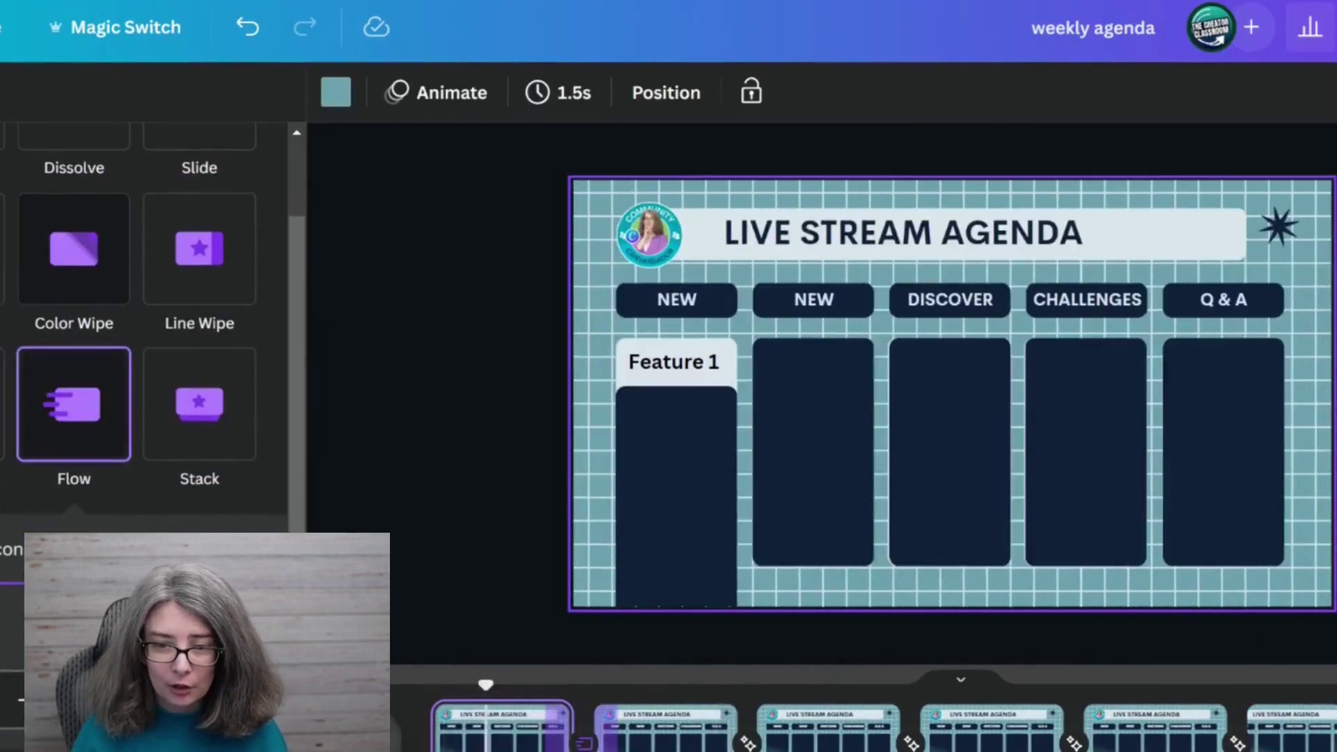
pyautogui.click(620, 728)
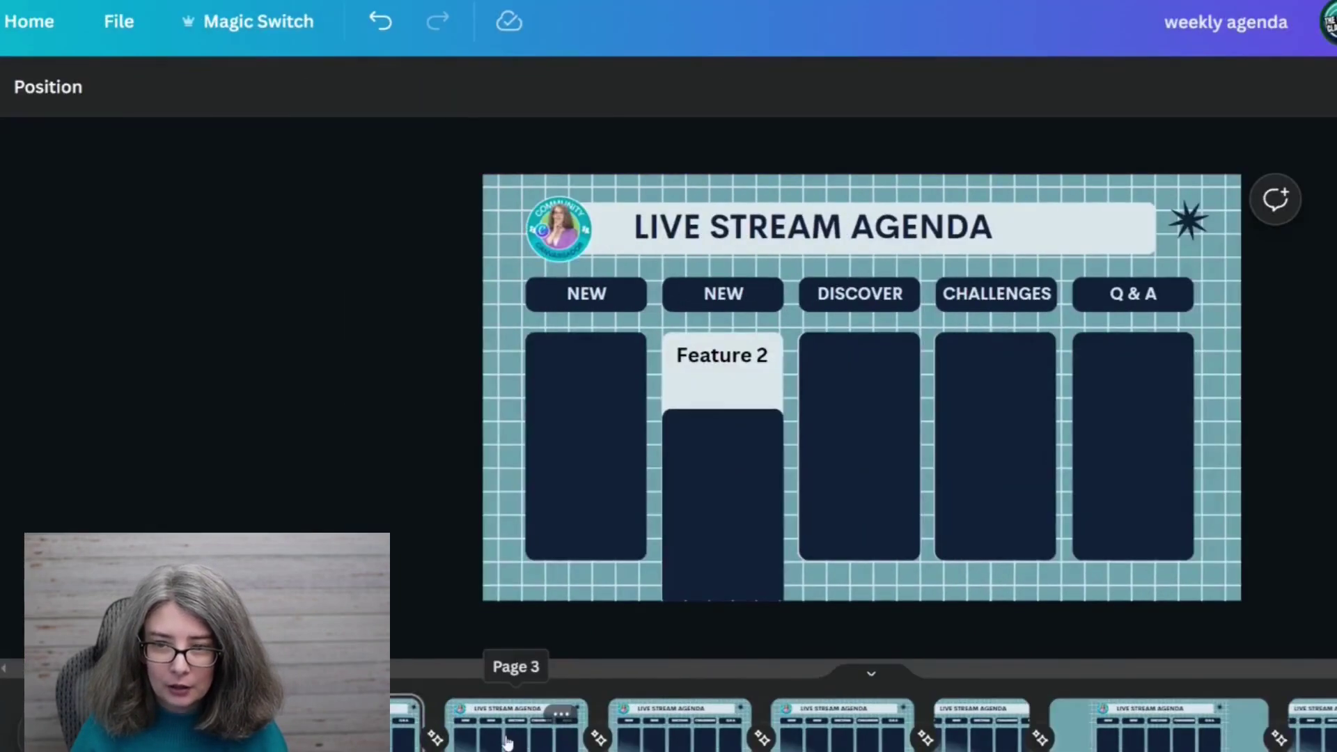
pyautogui.click(436, 736)
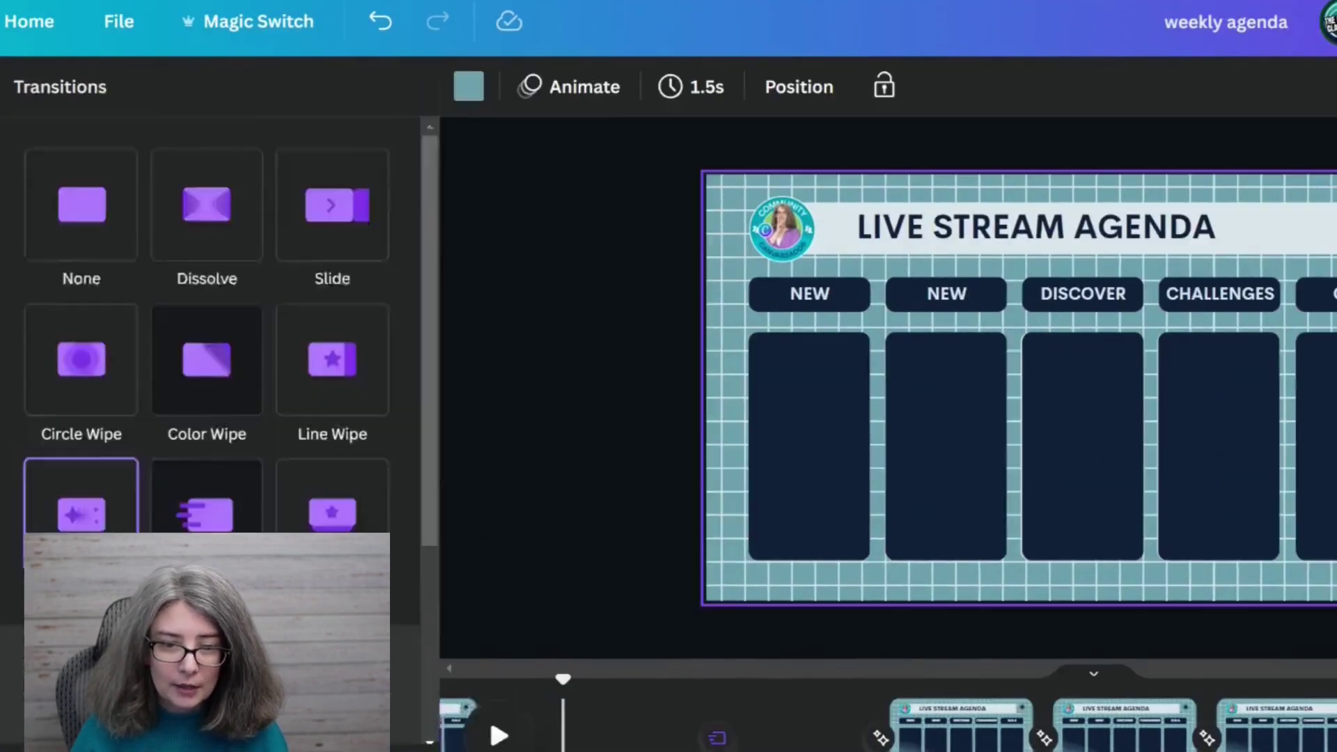
pyautogui.scroll(-2, 209, 313)
pyautogui.click(84, 427)
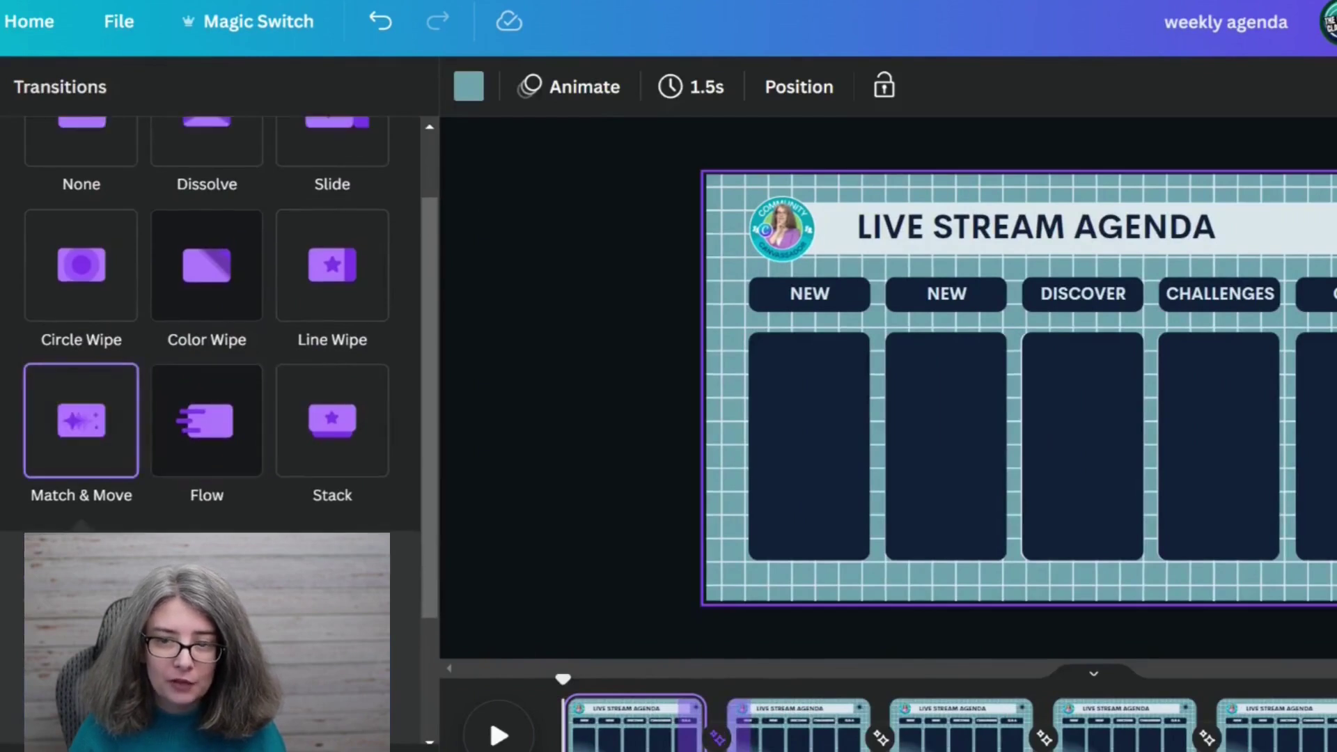
pyautogui.moveTo(132, 599)
pyautogui.mouseDown()
pyautogui.moveTo(104, 599)
pyautogui.moveTo(286, 600)
pyautogui.mouseUp()
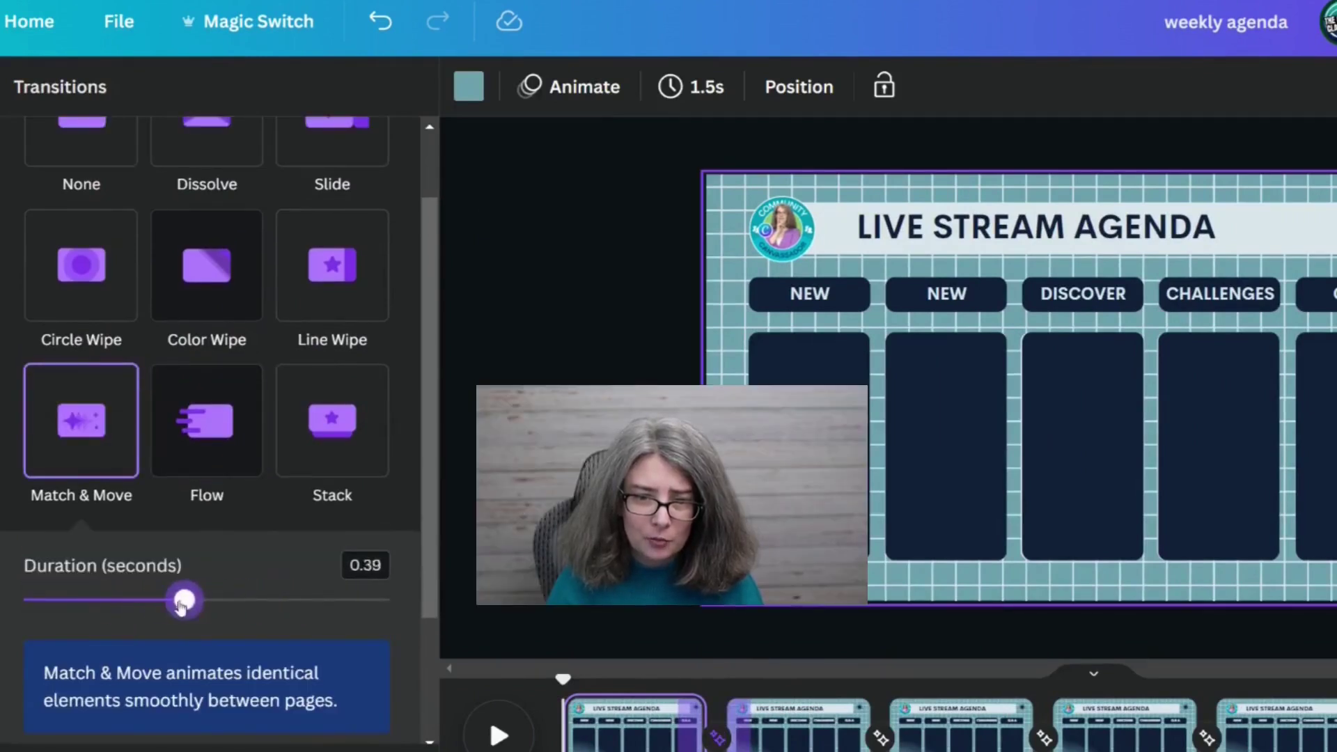
pyautogui.moveTo(166, 603); pyautogui.dragTo(120, 601)
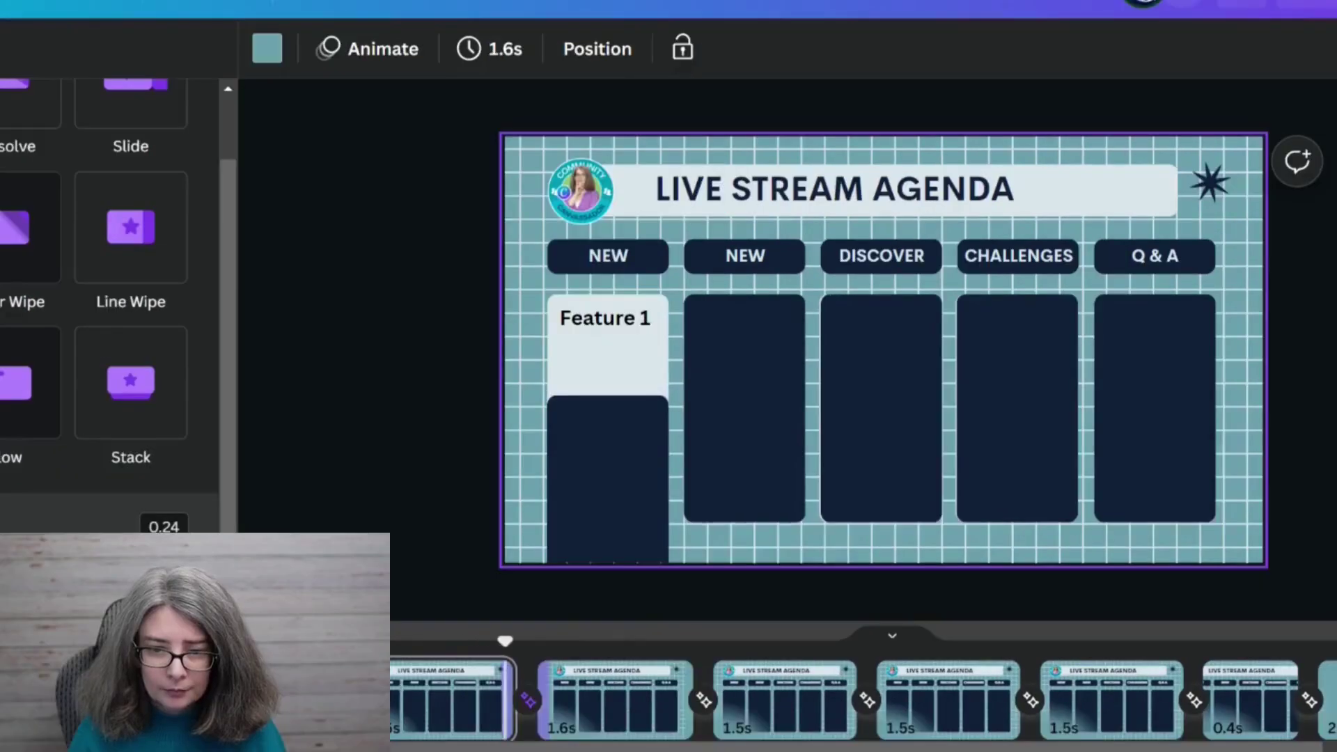